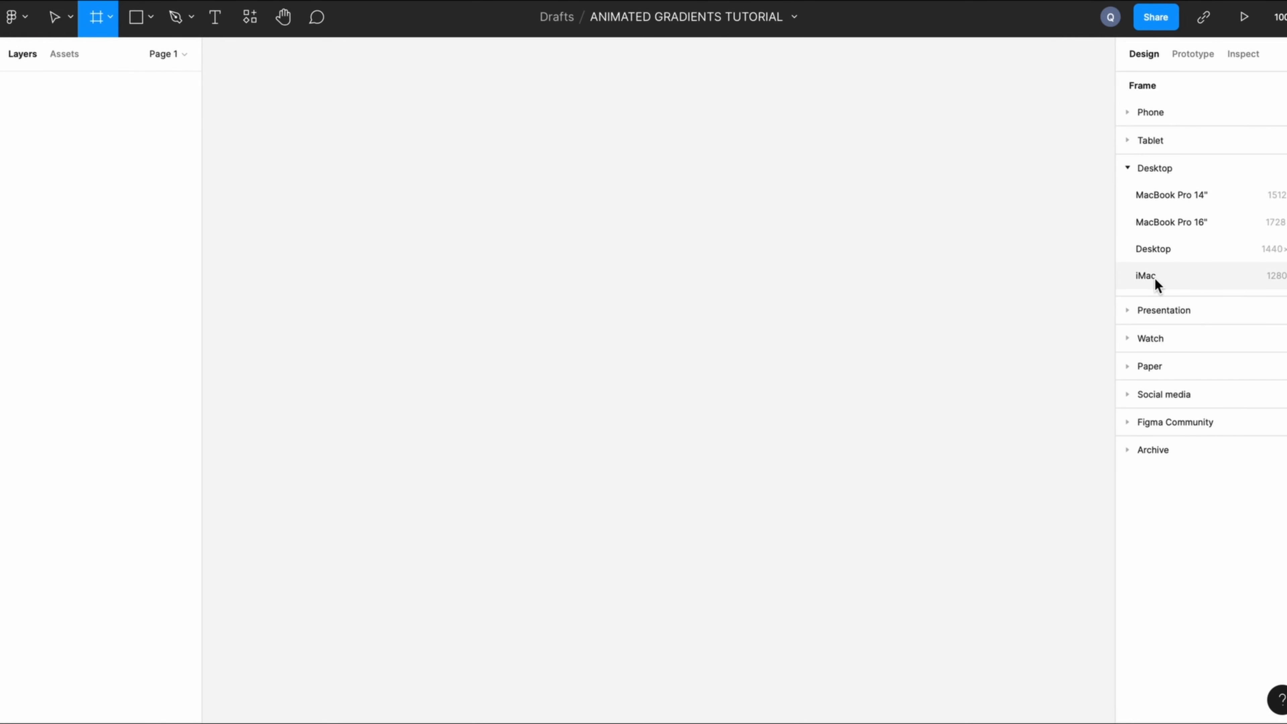
- Create a desktop frame on the empty canvas using the iMac preset
{"action": "left_click", "coordinate": [1154, 278]}
{"action": "scroll", "coordinate": [760, 288], "scroll_direction": "down", "scroll_amount": 3}
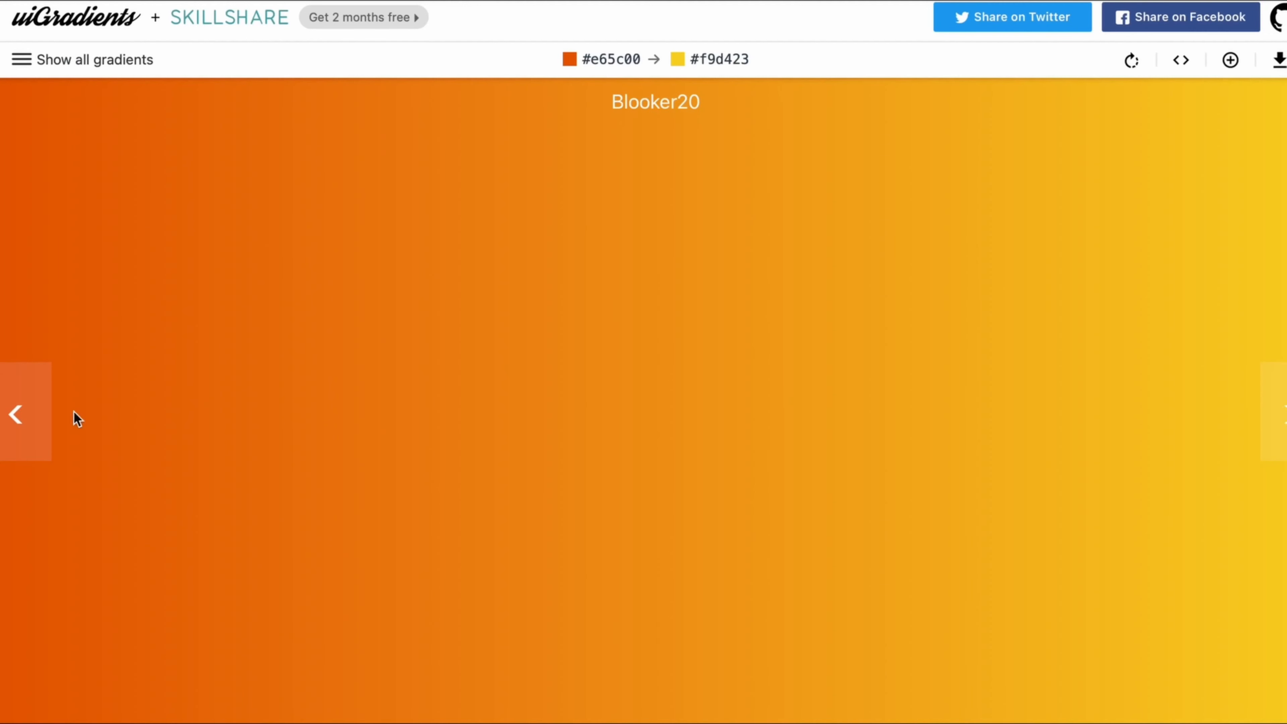
- Browse the uiGradients website back and forth through its gradients for two-colour combinations and their hex codes
{"action": "left_click", "coordinate": [11, 400]}
{"action": "left_click", "coordinate": [11, 399]}
{"action": "left_click", "coordinate": [12, 400]}
{"action": "left_click", "coordinate": [11, 400]}
{"action": "left_click", "coordinate": [12, 400]}
{"action": "left_click", "coordinate": [12, 400]}
{"action": "left_click", "coordinate": [12, 401]}
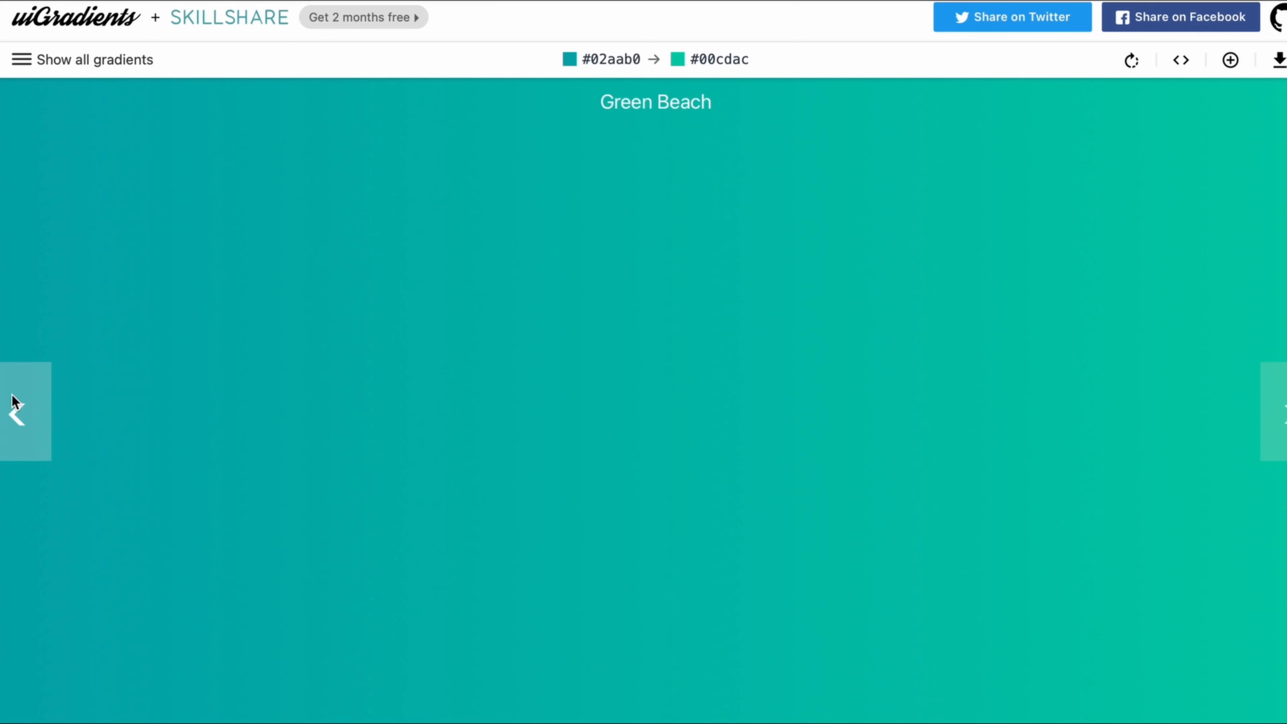
{"action": "left_click", "coordinate": [11, 400]}
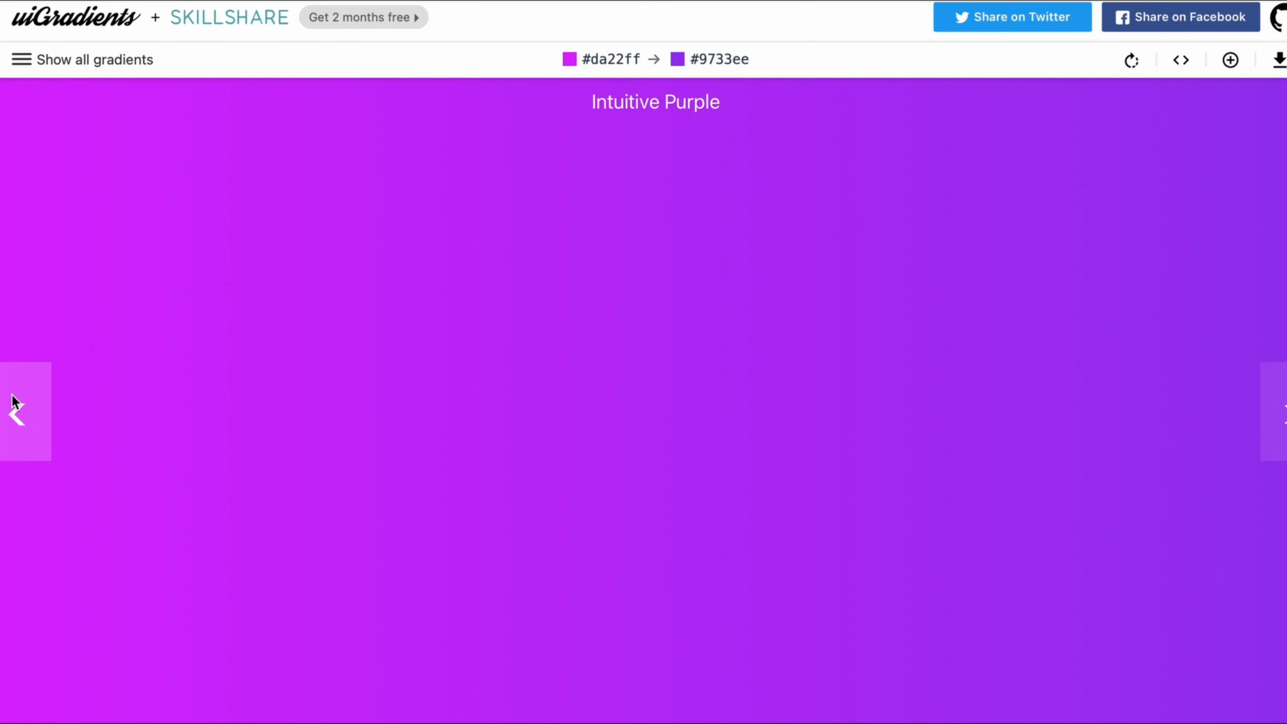
{"action": "left_click", "coordinate": [11, 400]}
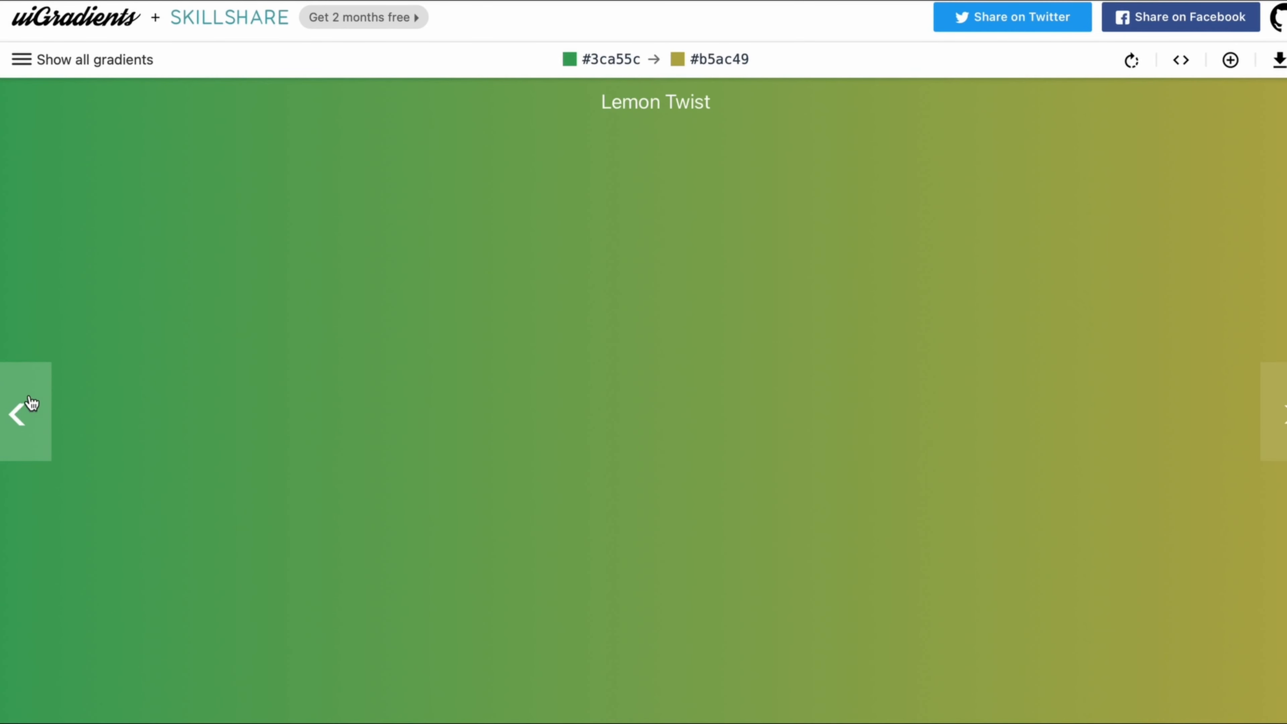
{"action": "left_click", "coordinate": [1282, 425]}
{"action": "left_click", "coordinate": [1282, 425]}
{"action": "left_click", "coordinate": [1282, 424]}
{"action": "left_click", "coordinate": [1281, 425]}
{"action": "left_click", "coordinate": [1281, 425]}
{"action": "left_click", "coordinate": [1281, 425]}
{"action": "left_click", "coordinate": [1282, 425]}
{"action": "left_click", "coordinate": [1281, 425]}
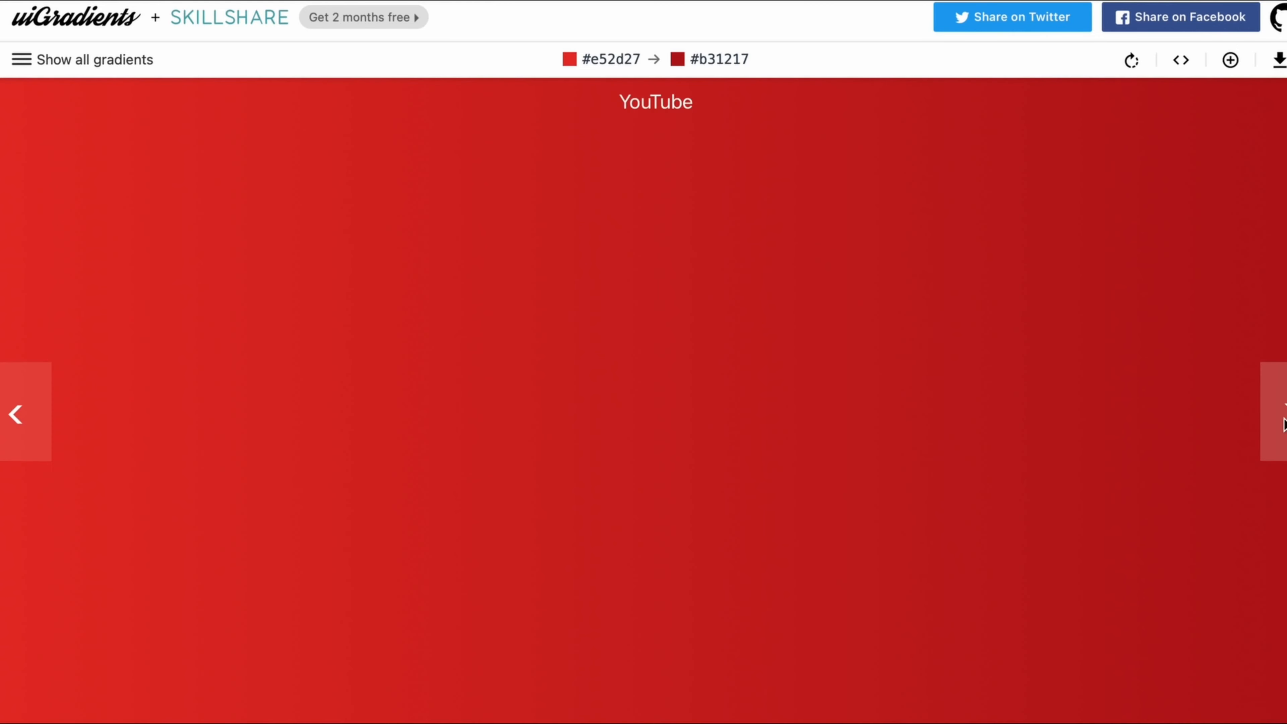
{"action": "left_click", "coordinate": [1281, 425]}
{"action": "left_click", "coordinate": [1281, 425]}
{"action": "left_click", "coordinate": [1282, 425]}
{"action": "left_click", "coordinate": [1281, 424]}
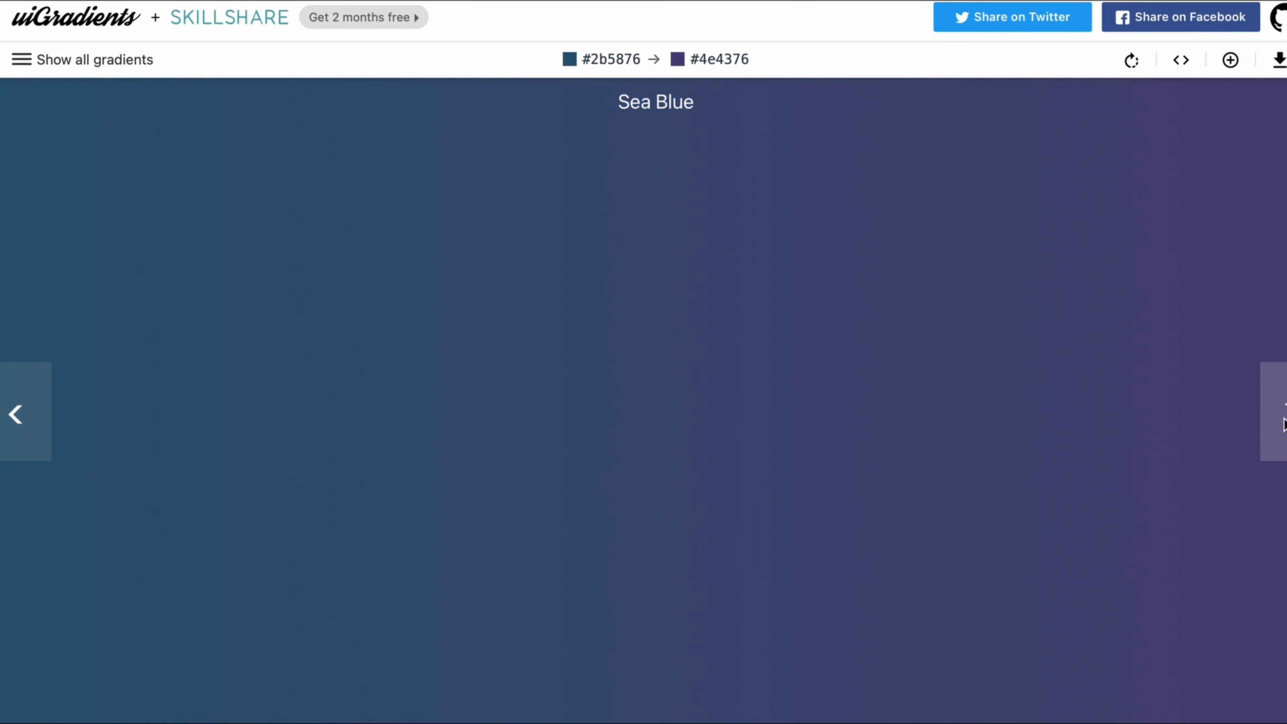
{"action": "left_click", "coordinate": [1282, 425]}
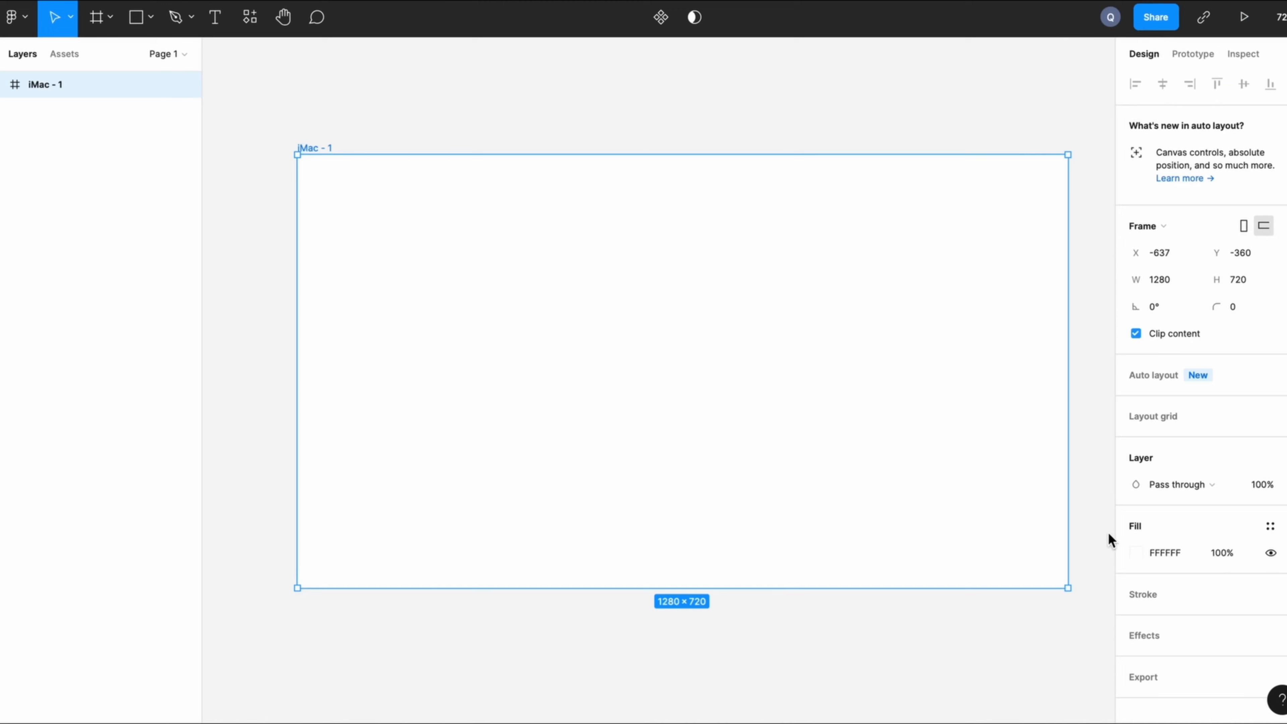
- Change the iMac frame's fill to a linear gradient and set its first colour stop to E65C00
{"action": "left_click", "coordinate": [1136, 552]}
{"action": "left_click", "coordinate": [948, 295]}
{"action": "left_click", "coordinate": [952, 316]}
{"action": "left_click", "coordinate": [1009, 585]}
{"action": "key", "text": "BackSpace"}
{"action": "type", "text": "#E65C00"}
{"action": "key", "text": "Return"}
- Set the gradient's second colour stop to F9D423 at 100% opacity
{"action": "left_click", "coordinate": [1096, 272]}
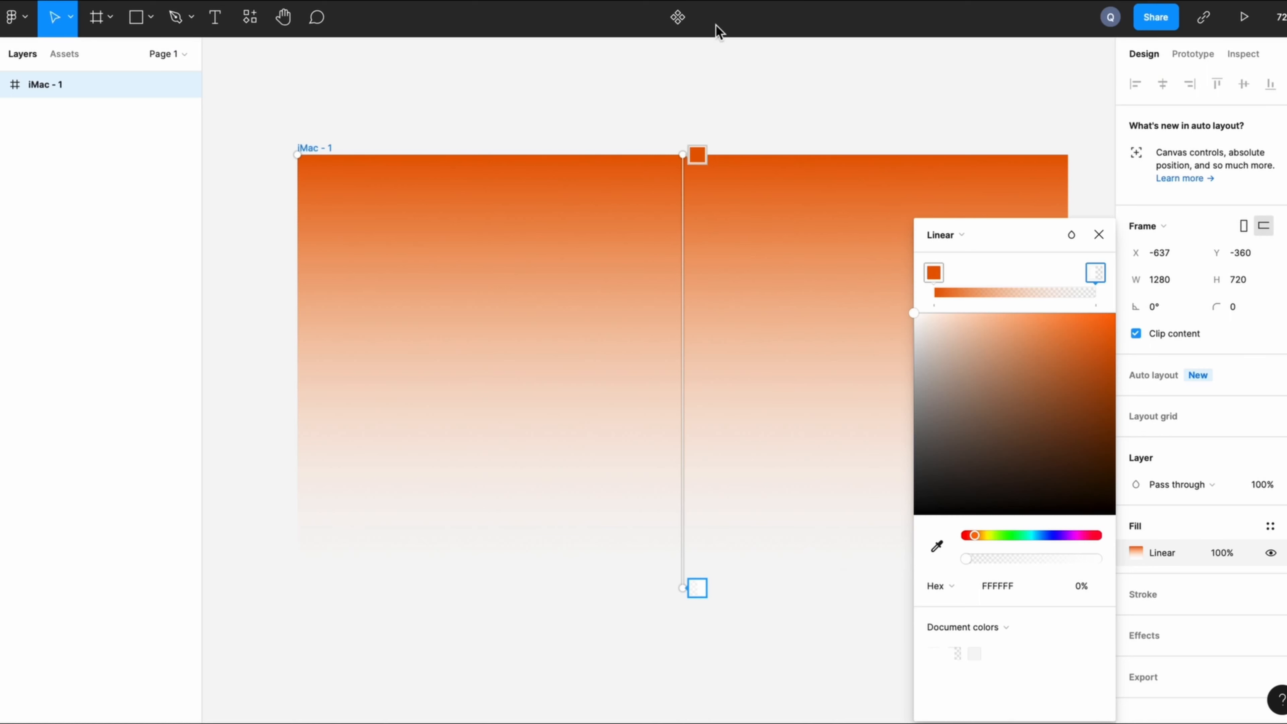
{"action": "left_click", "coordinate": [1018, 590]}
{"action": "type", "text": "#F9D423"}
{"action": "key", "text": "Return"}
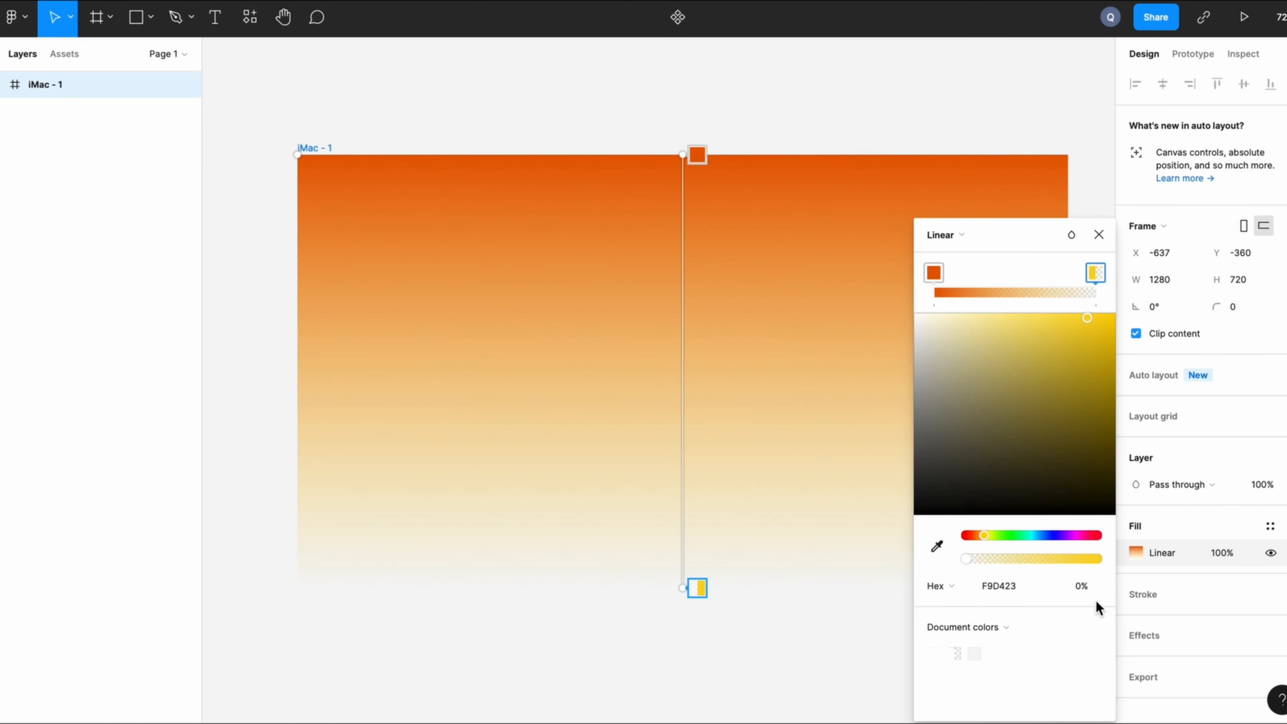
{"action": "left_click_drag", "start_coordinate": [967, 557], "coordinate": [1098, 559]}
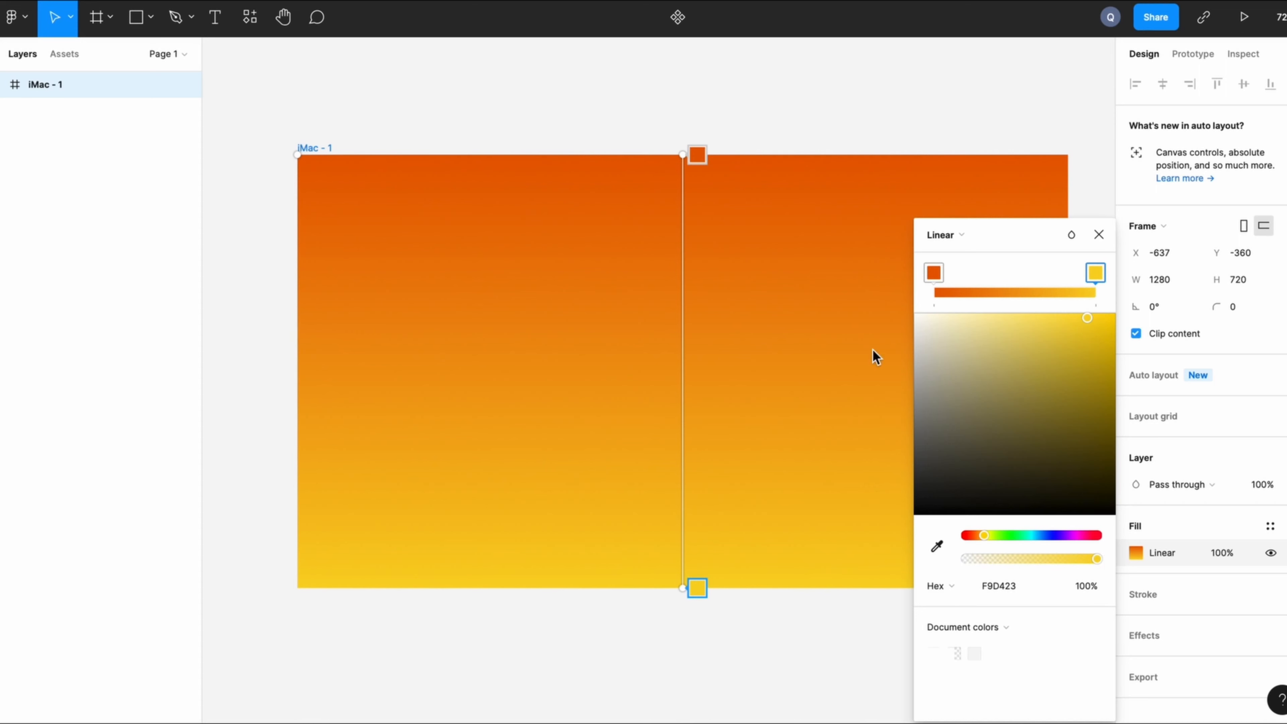
- Reorient the gradient to run horizontally across the frame, orange at the left edge and yellow at the right edge
{"action": "left_click_drag", "start_coordinate": [682, 151], "coordinate": [296, 377]}
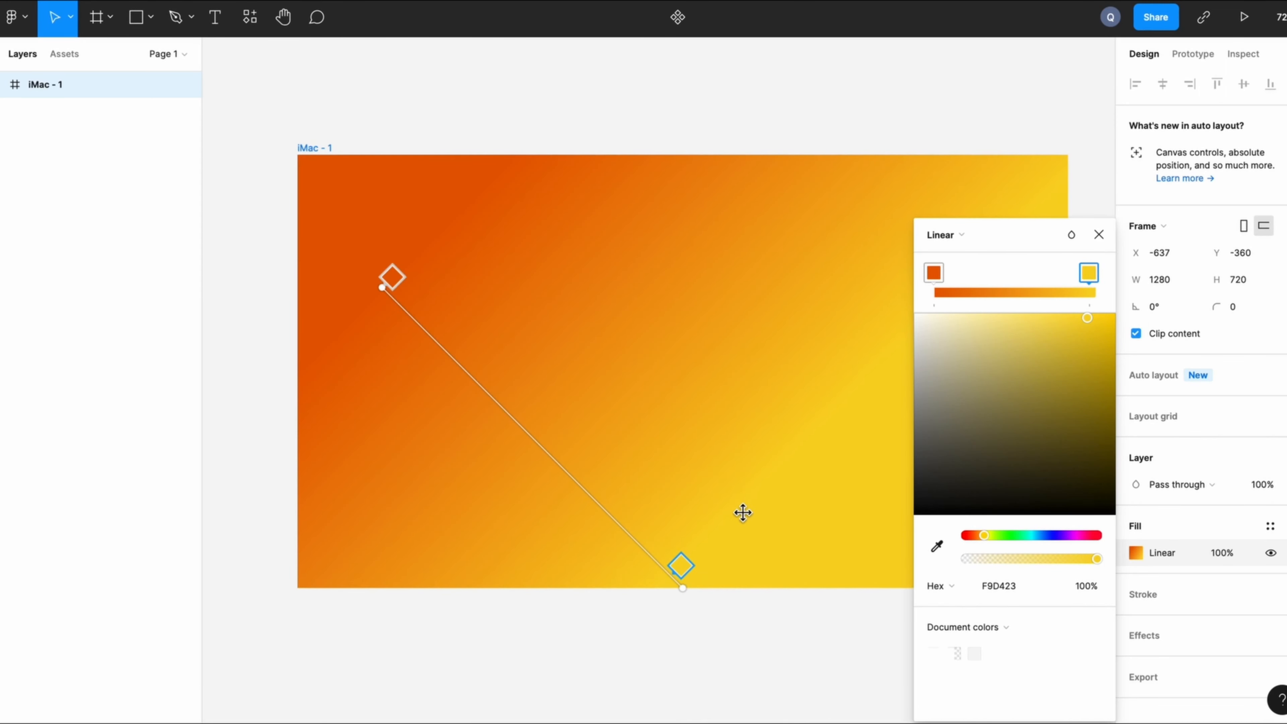
{"action": "left_click_drag", "start_coordinate": [384, 287], "coordinate": [302, 370]}
{"action": "key", "text": "shift"}
{"action": "left_click_drag", "start_coordinate": [685, 587], "coordinate": [977, 403]}
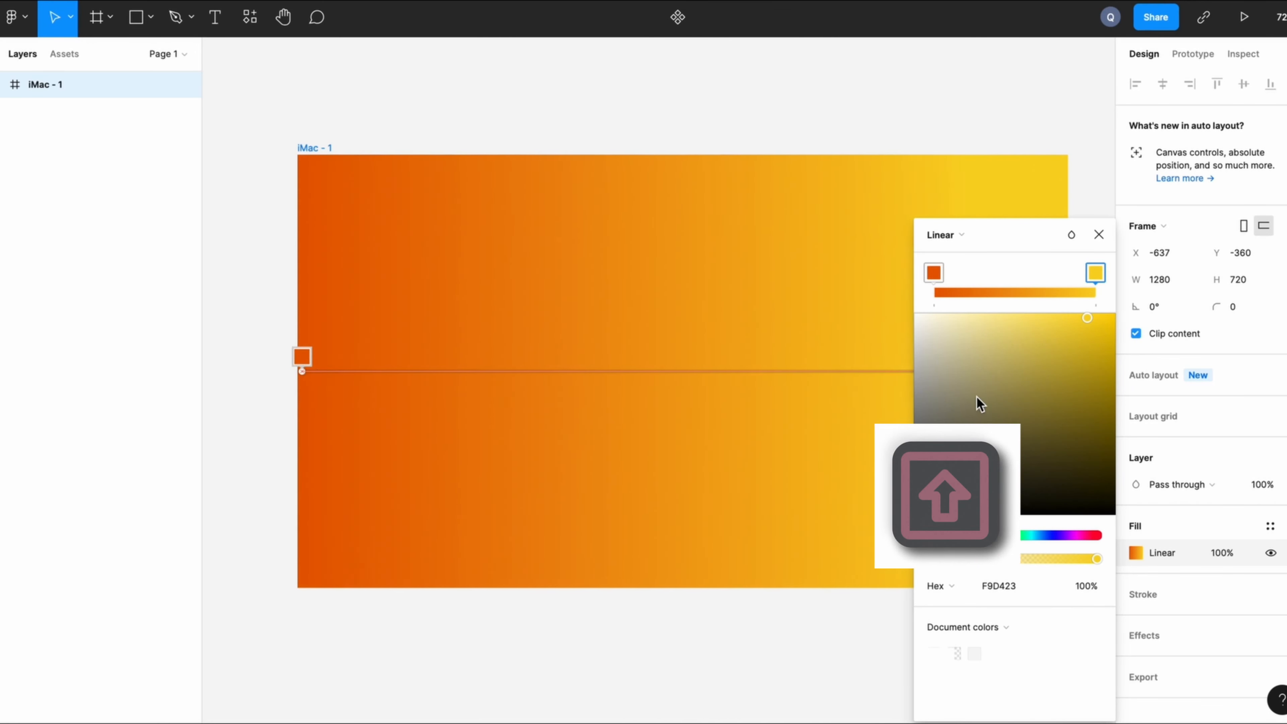
{"action": "left_click", "coordinate": [997, 235]}
{"action": "left_click_drag", "start_coordinate": [1041, 232], "coordinate": [1243, 207]}
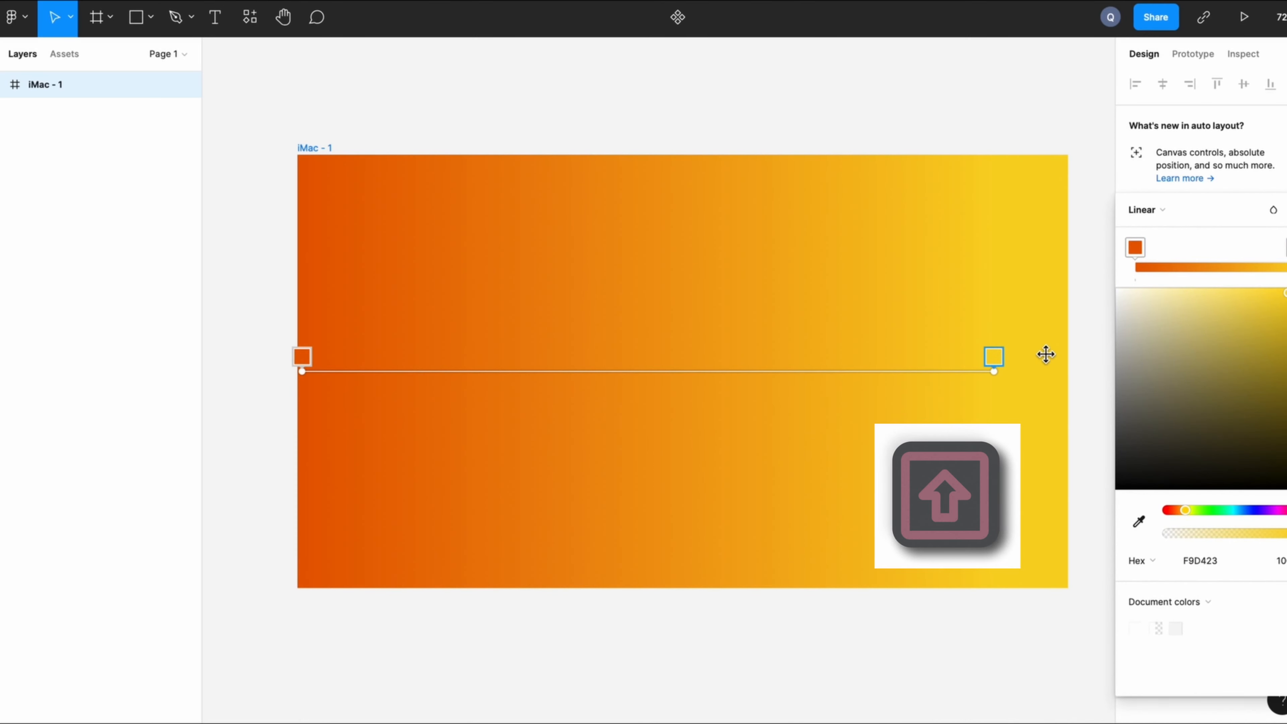
{"action": "left_click_drag", "start_coordinate": [996, 367], "coordinate": [1061, 363]}
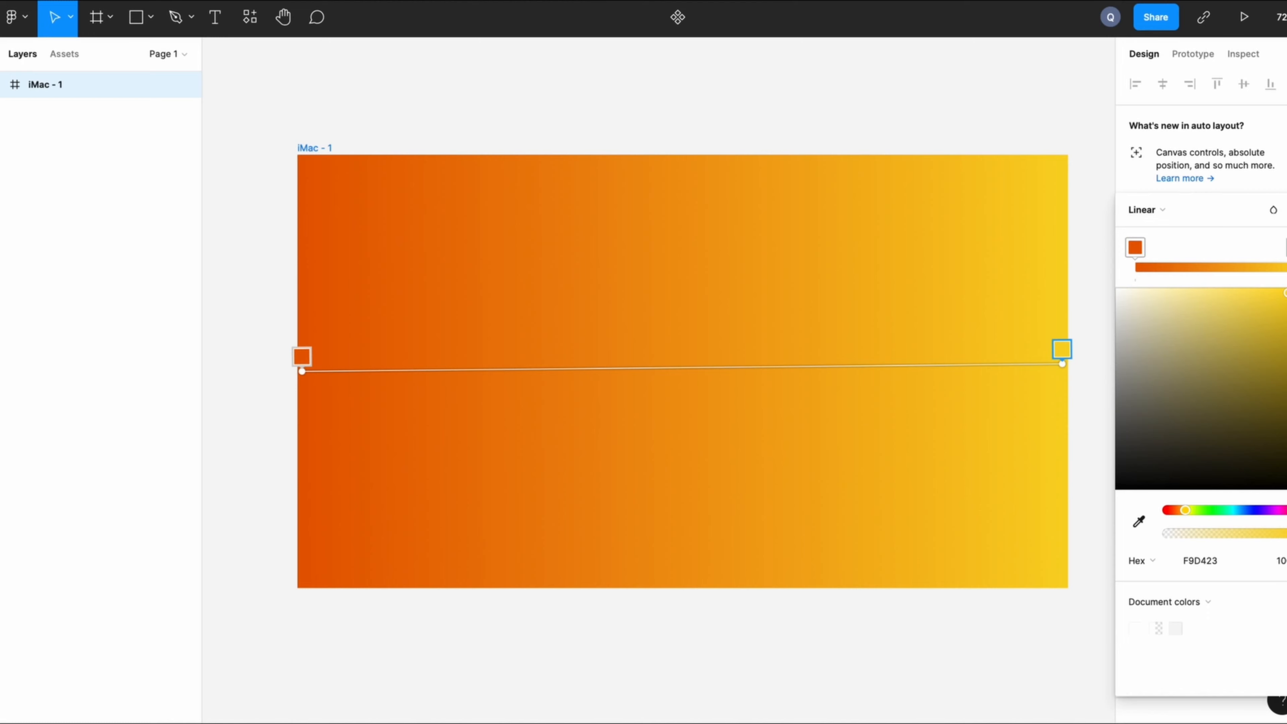
{"action": "key", "text": "Escape"}
- Duplicate the gradient frame into a row of three, and copy that row to make six frames
{"action": "scroll", "coordinate": [676, 355], "scroll_direction": "down", "scroll_amount": 5}
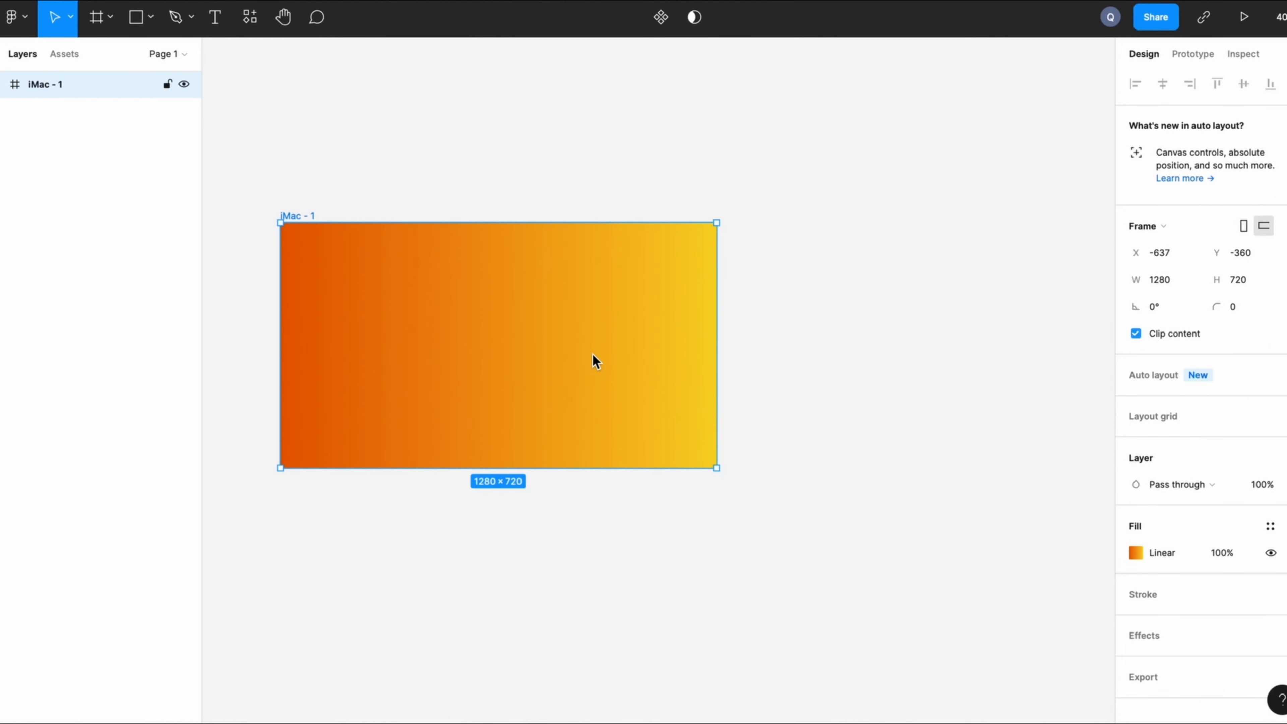
{"action": "left_click_drag", "start_coordinate": [592, 354], "coordinate": [938, 343]}
{"action": "scroll", "coordinate": [488, 197], "scroll_direction": "down", "scroll_amount": 3}
{"action": "left_click_drag", "start_coordinate": [292, 214], "coordinate": [1029, 445]}
{"action": "left_click_drag", "start_coordinate": [808, 354], "coordinate": [838, 360]}
{"action": "scroll", "coordinate": [838, 354], "scroll_direction": "left", "scroll_amount": 9}
{"action": "scroll", "coordinate": [440, 458], "scroll_direction": "up", "scroll_amount": 6}
{"action": "scroll", "coordinate": [441, 458], "scroll_direction": "up", "scroll_amount": 5}
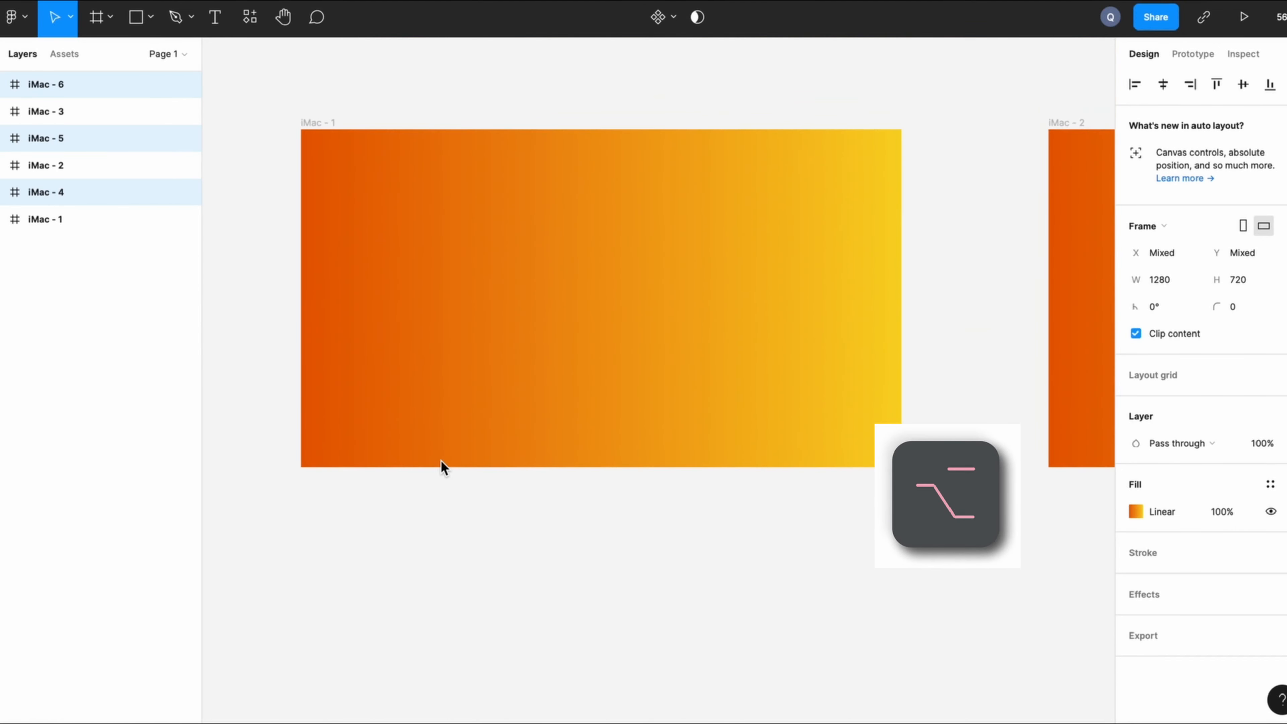
- Draw a rectangle about 226 × 210 on the canvas above the iMac - 1 frame
{"action": "scroll", "coordinate": [441, 460], "scroll_direction": "up", "scroll_amount": 4}
{"action": "left_click", "coordinate": [154, 20]}
{"action": "left_click", "coordinate": [161, 56]}
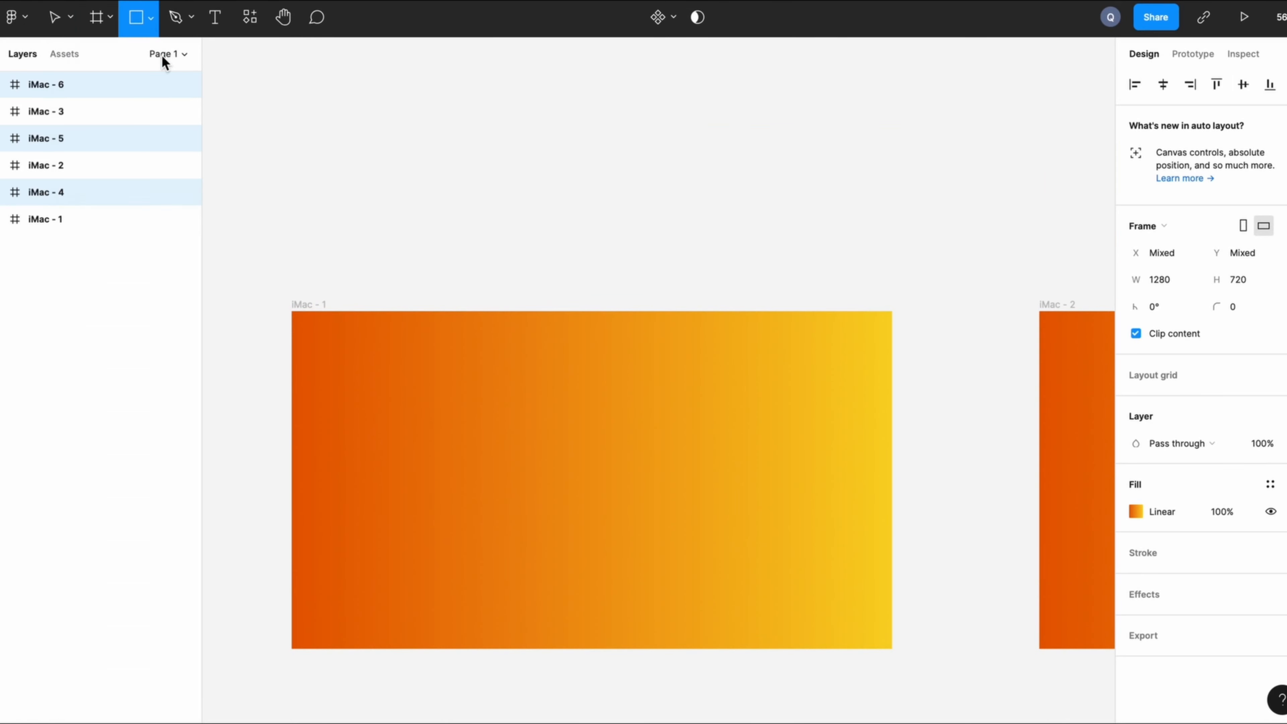
{"action": "mouse_move", "coordinate": [364, 147]}
{"action": "left_mouse_down"}
{"action": "mouse_move", "coordinate": [517, 265]}
{"action": "mouse_move", "coordinate": [453, 252]}
{"action": "mouse_move", "coordinate": [471, 245]}
{"action": "left_mouse_up"}
{"action": "left_click_drag", "start_coordinate": [413, 185], "coordinate": [573, 188]}
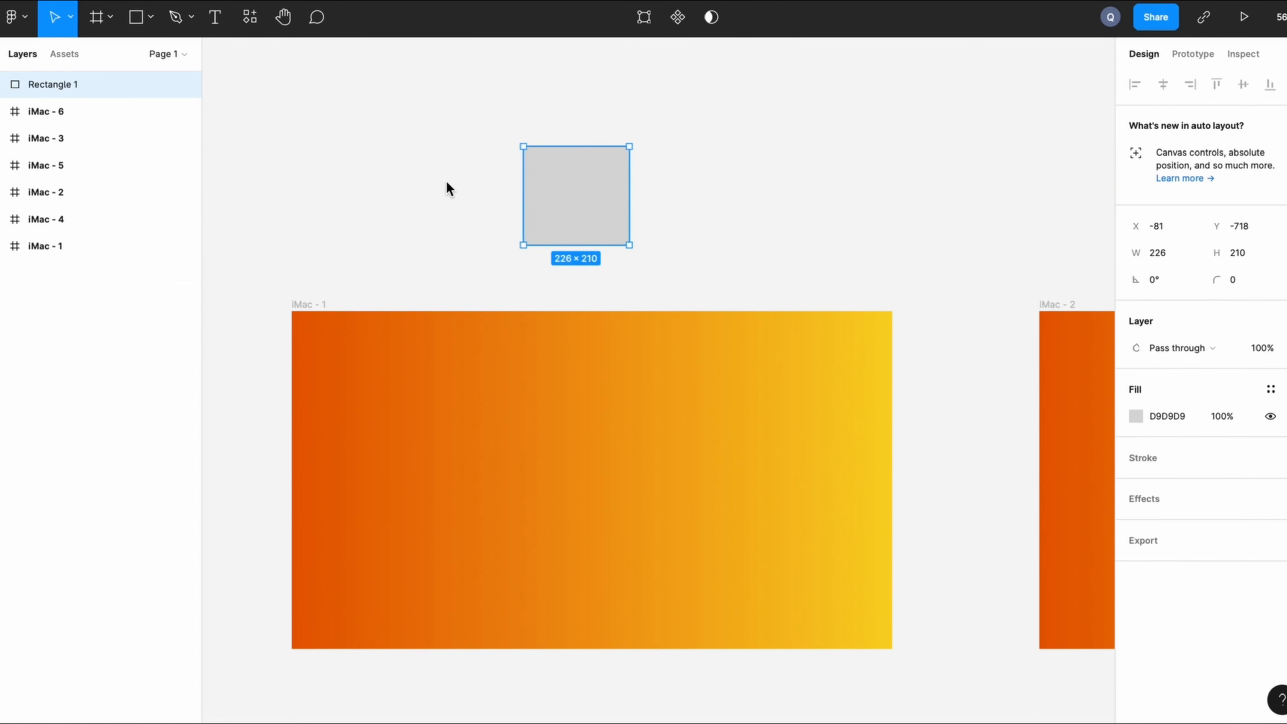
- Duplicate the grey rectangle and space the two side by side above the iMac - 1 frame
{"action": "left_click", "coordinate": [432, 193]}
{"action": "key", "text": "ctrl+v"}
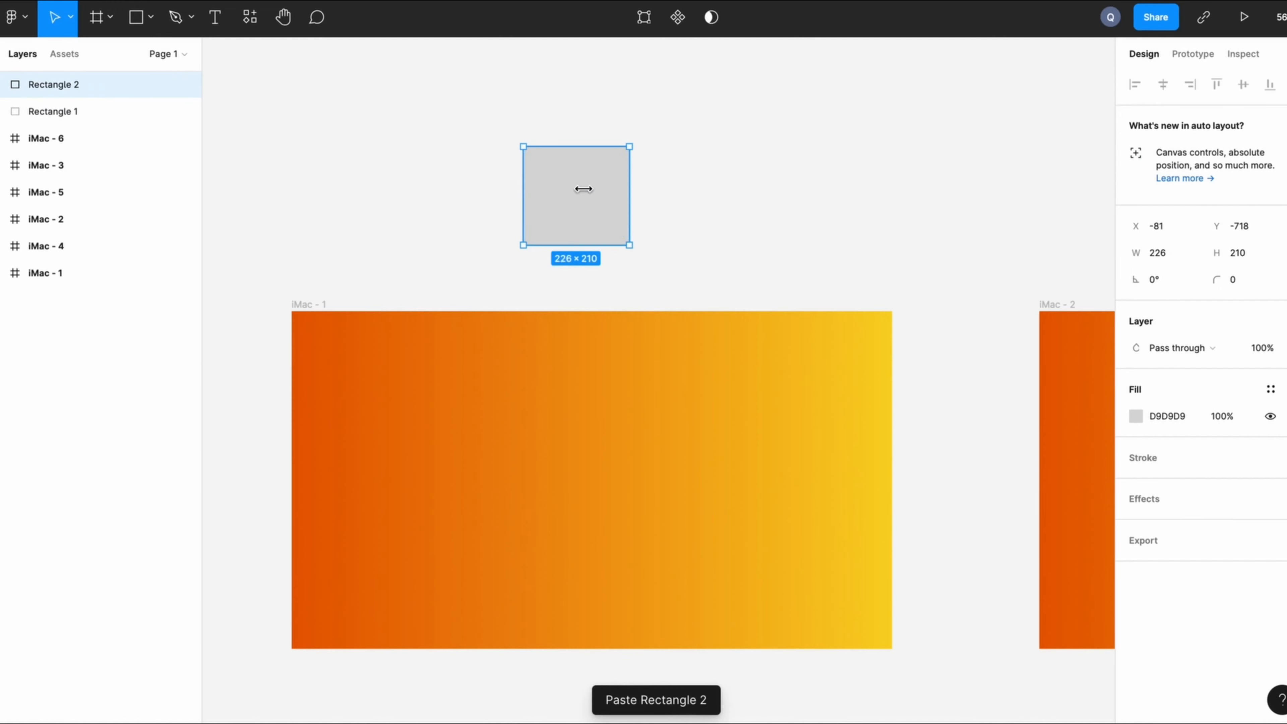
{"action": "left_click_drag", "start_coordinate": [582, 190], "coordinate": [448, 189]}
{"action": "left_click", "coordinate": [554, 187], "text": "shift"}
{"action": "left_click_drag", "start_coordinate": [583, 210], "coordinate": [661, 210]}
- Set the left rectangle's fill colour to 95FA7B
{"action": "left_click", "coordinate": [491, 198]}
{"action": "left_click", "coordinate": [1165, 416]}
{"action": "key", "text": "BackSpace"}
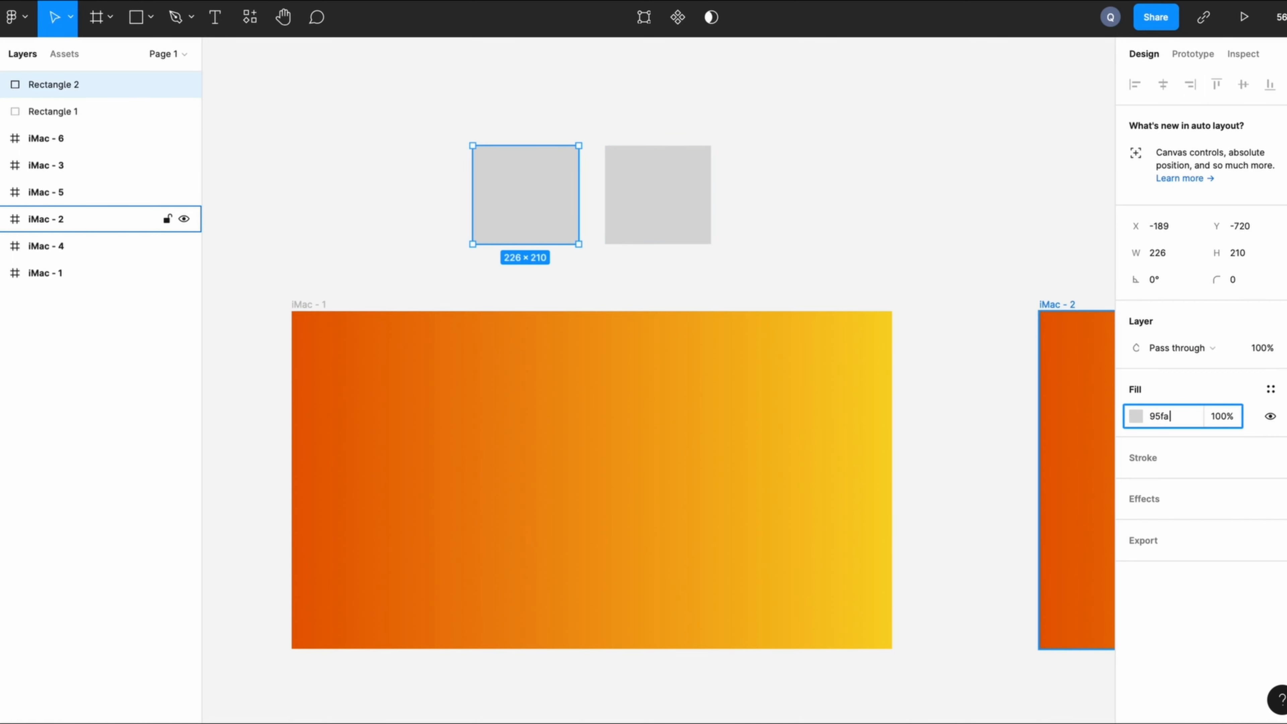
{"action": "key", "text": "Return"}
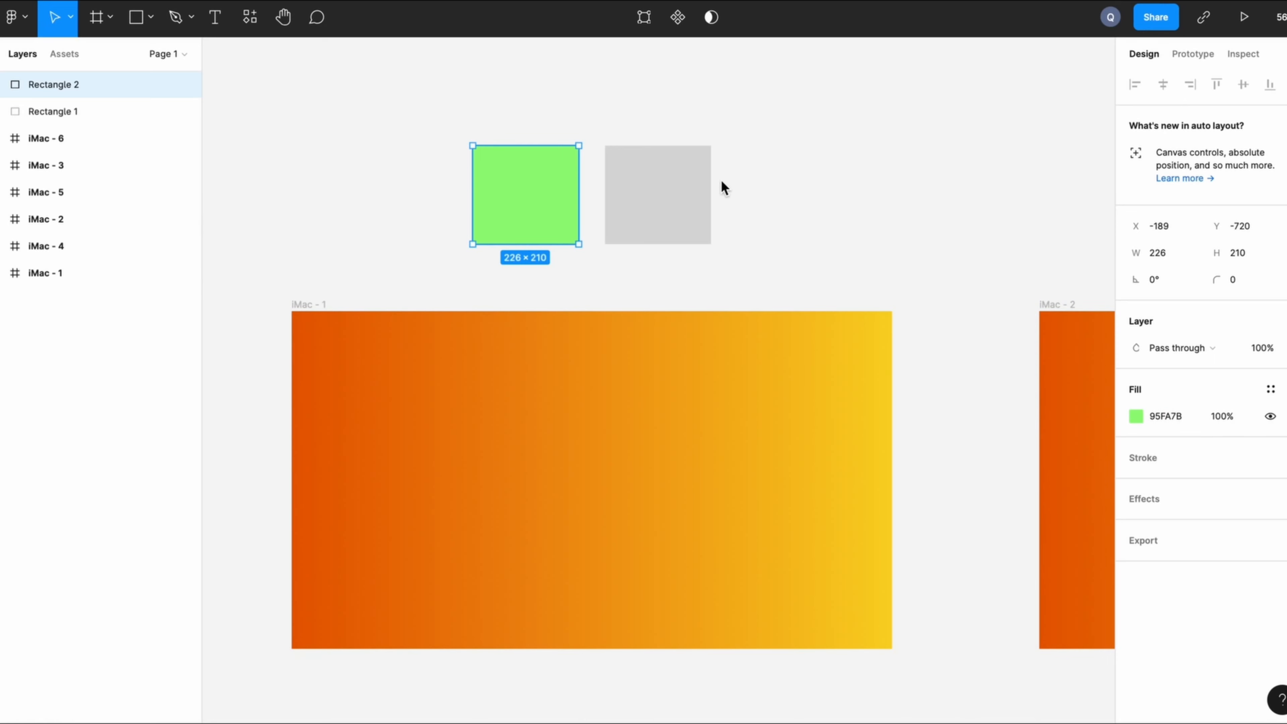
- Add a text label reading 95FA7B on the green rectangle
{"action": "left_click", "coordinate": [641, 207]}
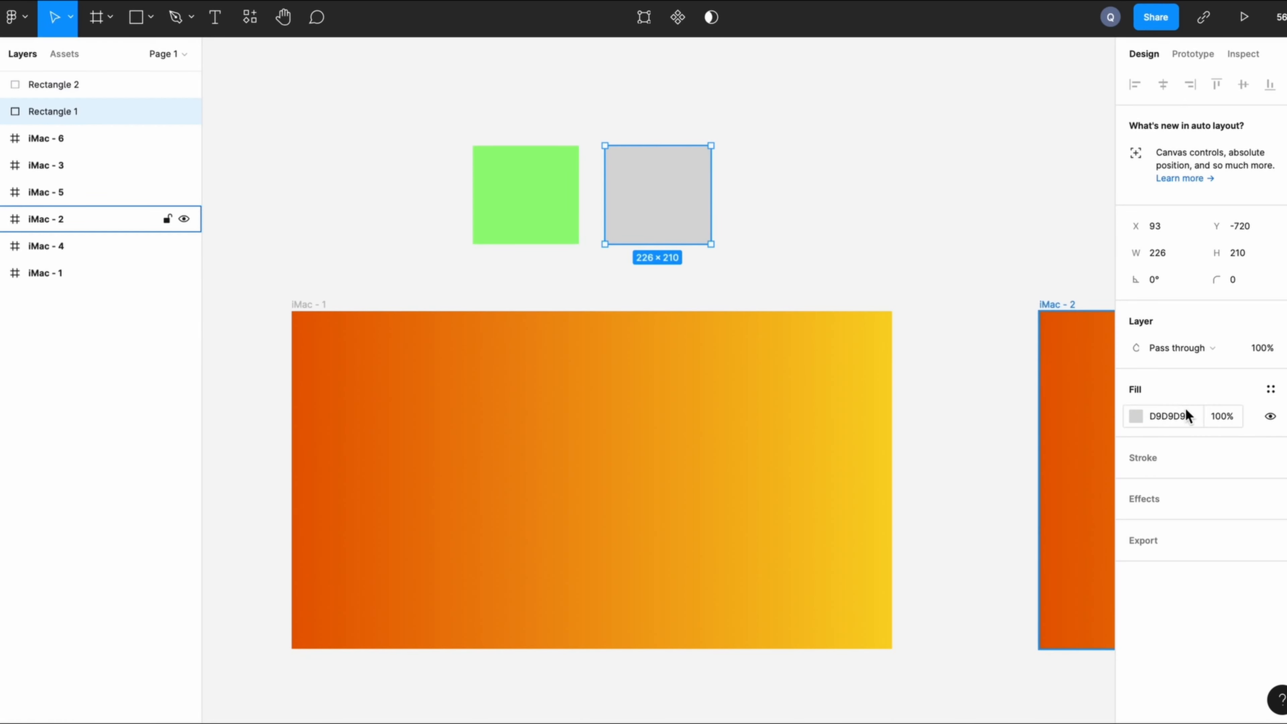
{"action": "left_click", "coordinate": [555, 184]}
{"action": "left_click", "coordinate": [1183, 415]}
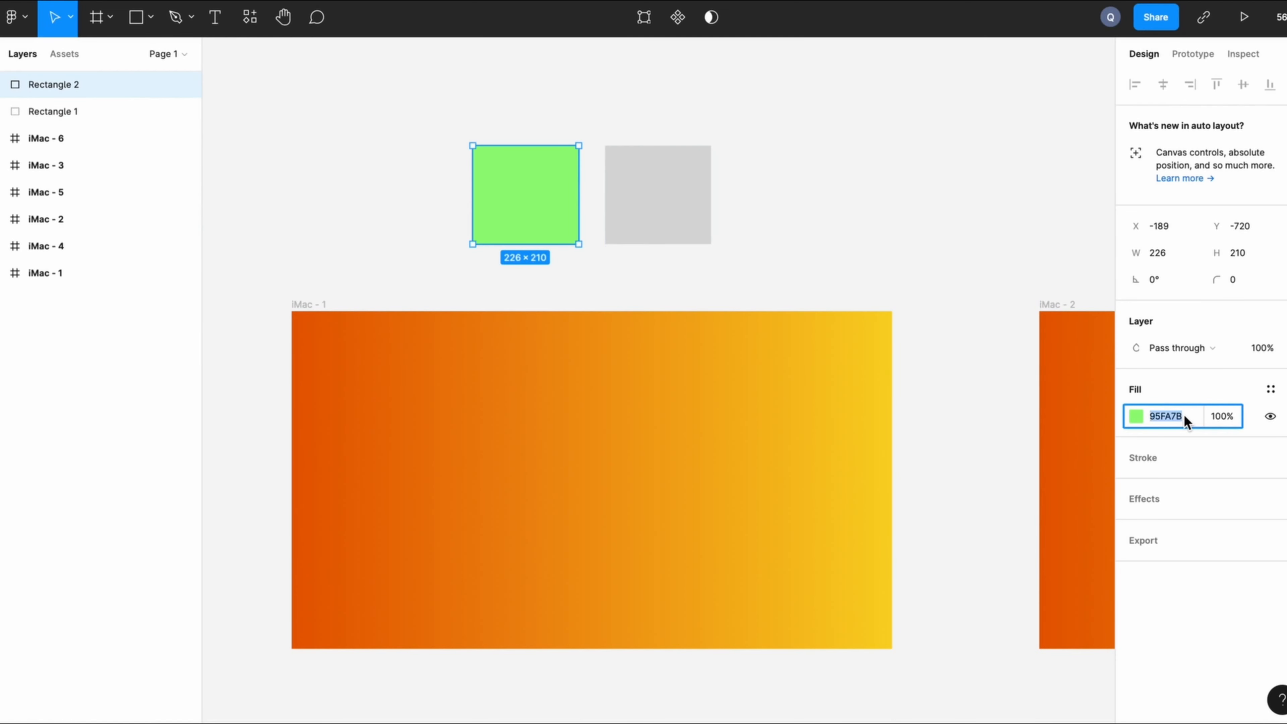
{"action": "left_click", "coordinate": [431, 130]}
{"action": "key", "text": "t"}
{"action": "left_click", "coordinate": [495, 190]}
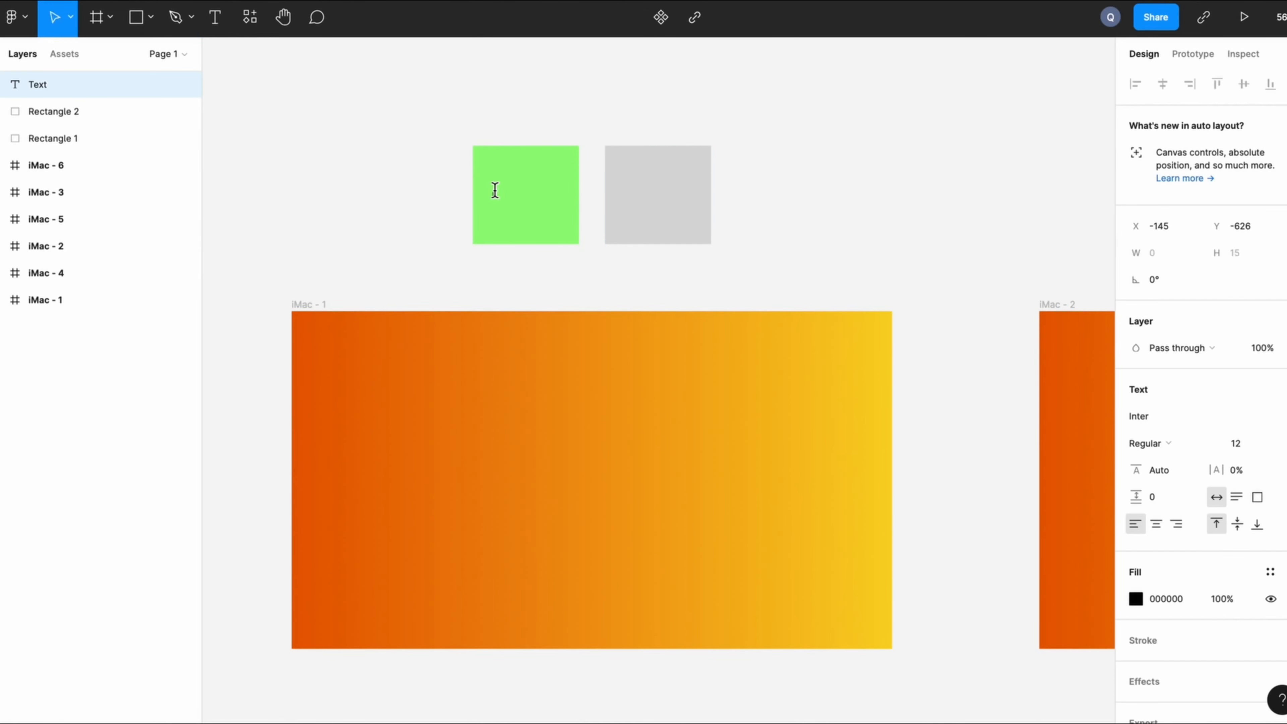
{"action": "key", "text": "Escape"}
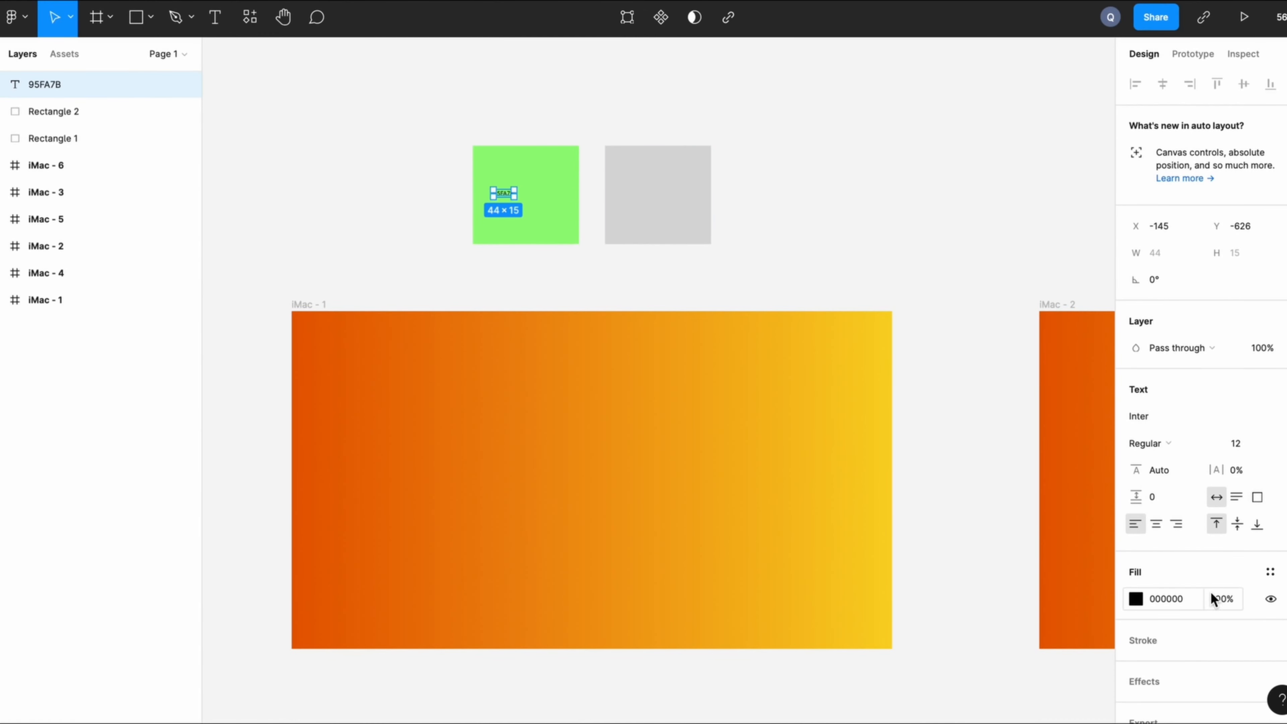
- Format the 95FA7B label as Bold with font size 20
{"action": "left_click", "coordinate": [1182, 442]}
{"action": "left_click", "coordinate": [1184, 501]}
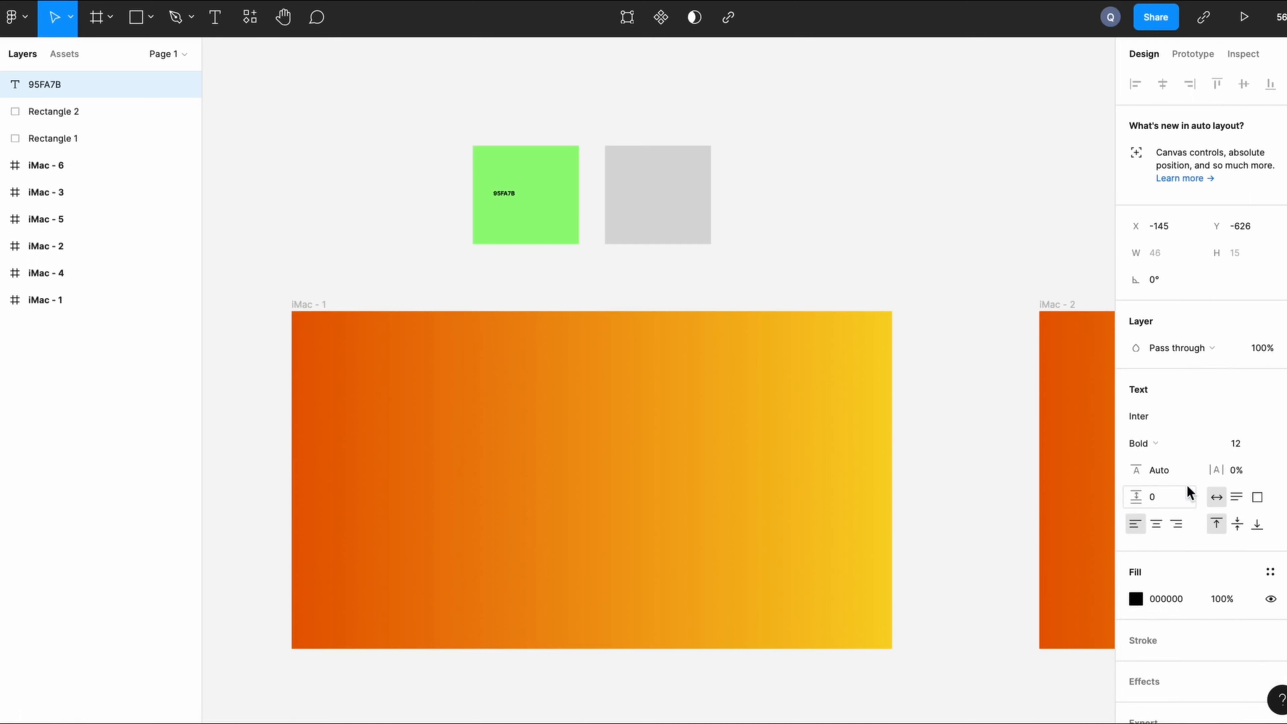
{"action": "type", "text": "20"}
{"action": "key", "text": "Return"}
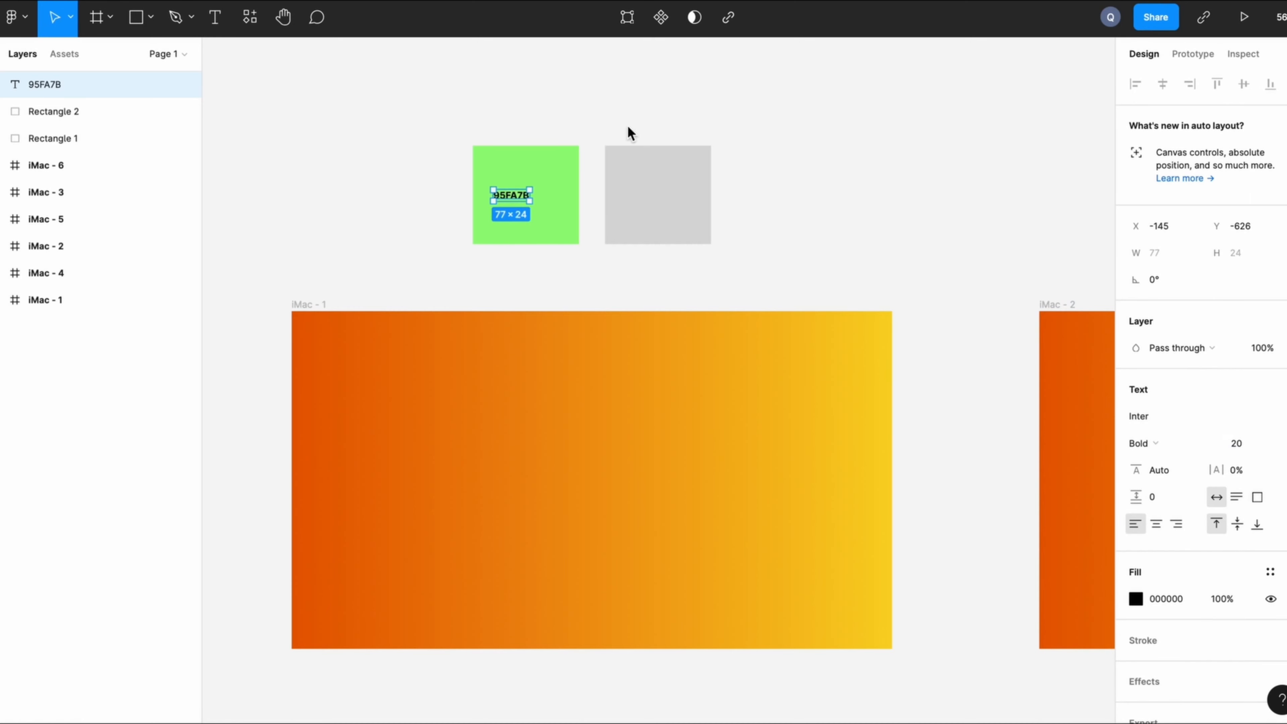
- Set the remaining grey rectangle's fill colour to F7FA7B
{"action": "scroll", "coordinate": [514, 199], "scroll_direction": "up", "scroll_amount": 5}
{"action": "left_click", "coordinate": [919, 219]}
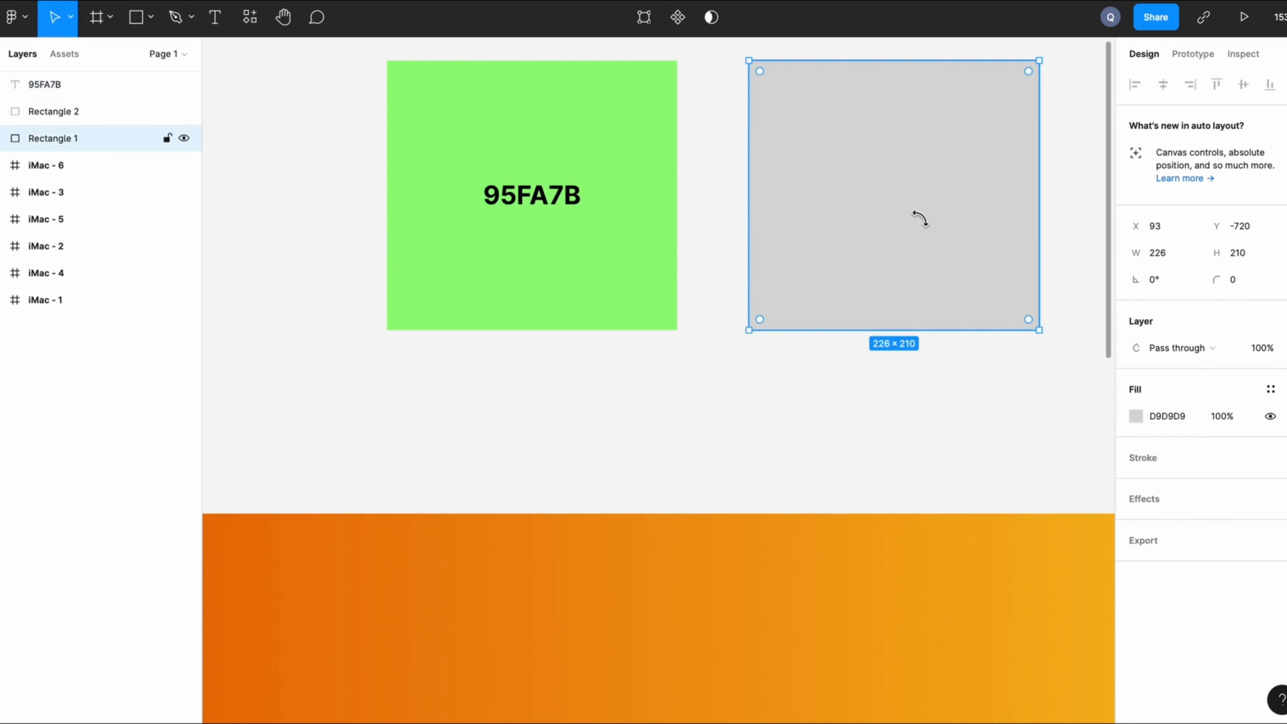
{"action": "left_click", "coordinate": [1135, 416]}
{"action": "left_click", "coordinate": [1168, 416]}
{"action": "key", "text": "BackSpace"}
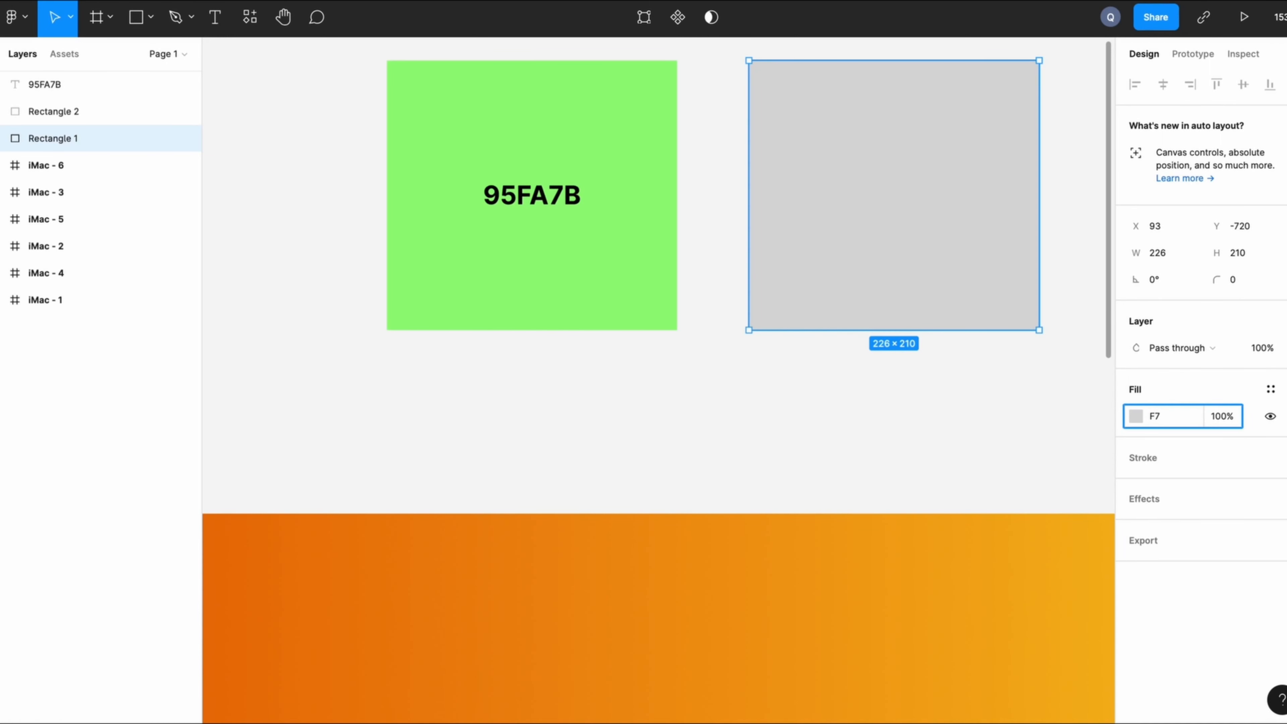
{"action": "key", "text": "Return"}
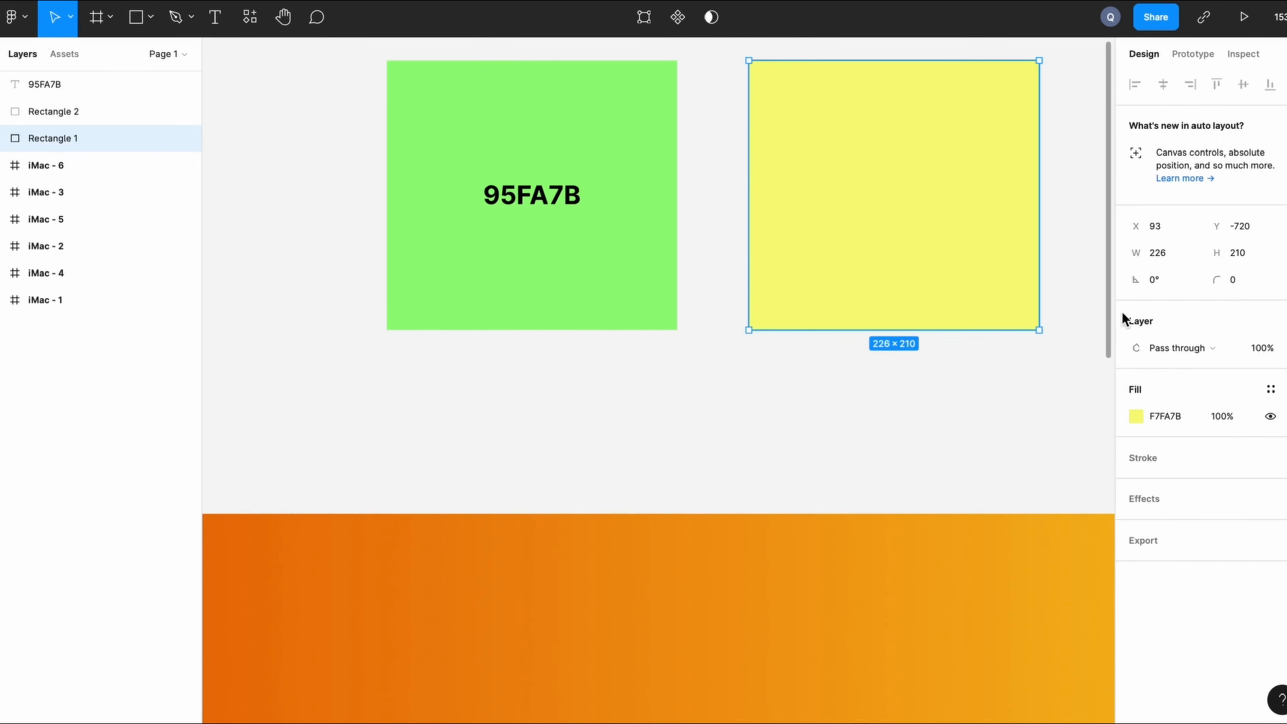
- Add a text label reading F7FA7B on the yellow rectangle
{"action": "key", "text": "t"}
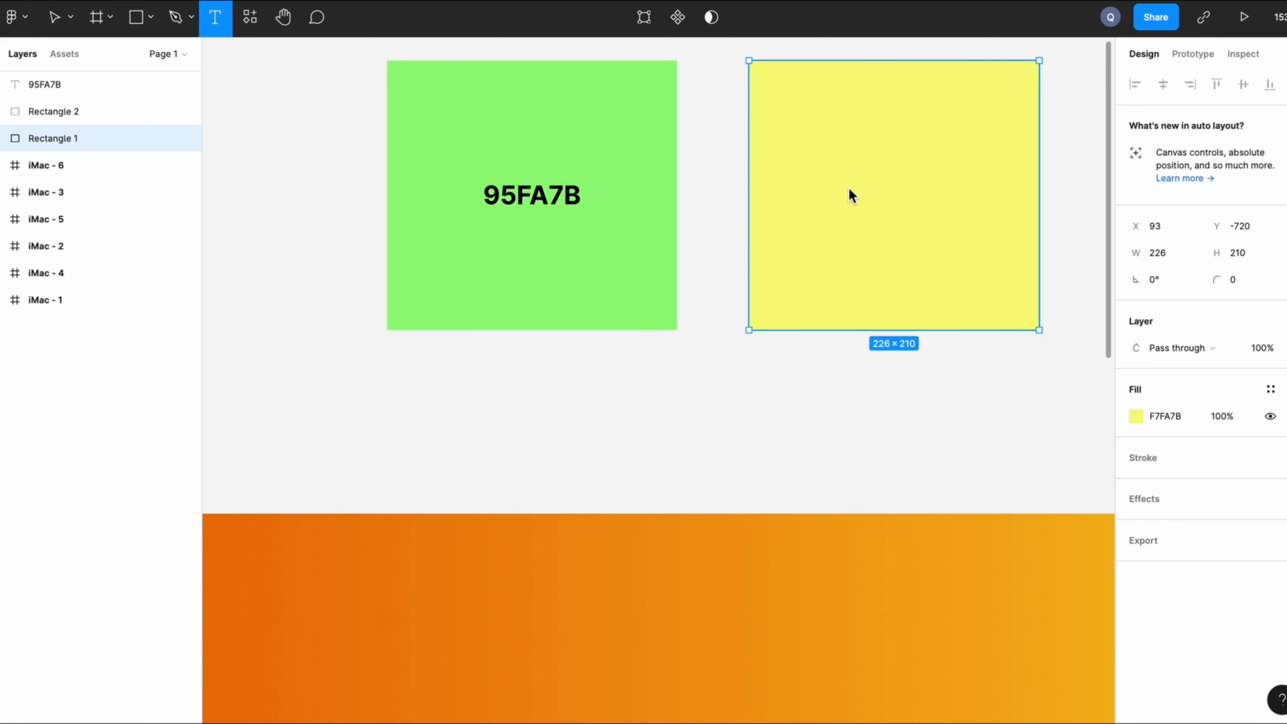
{"action": "left_click", "coordinate": [847, 190]}
{"action": "type", "text": "F7FA7B"}
{"action": "key", "text": "Escape"}
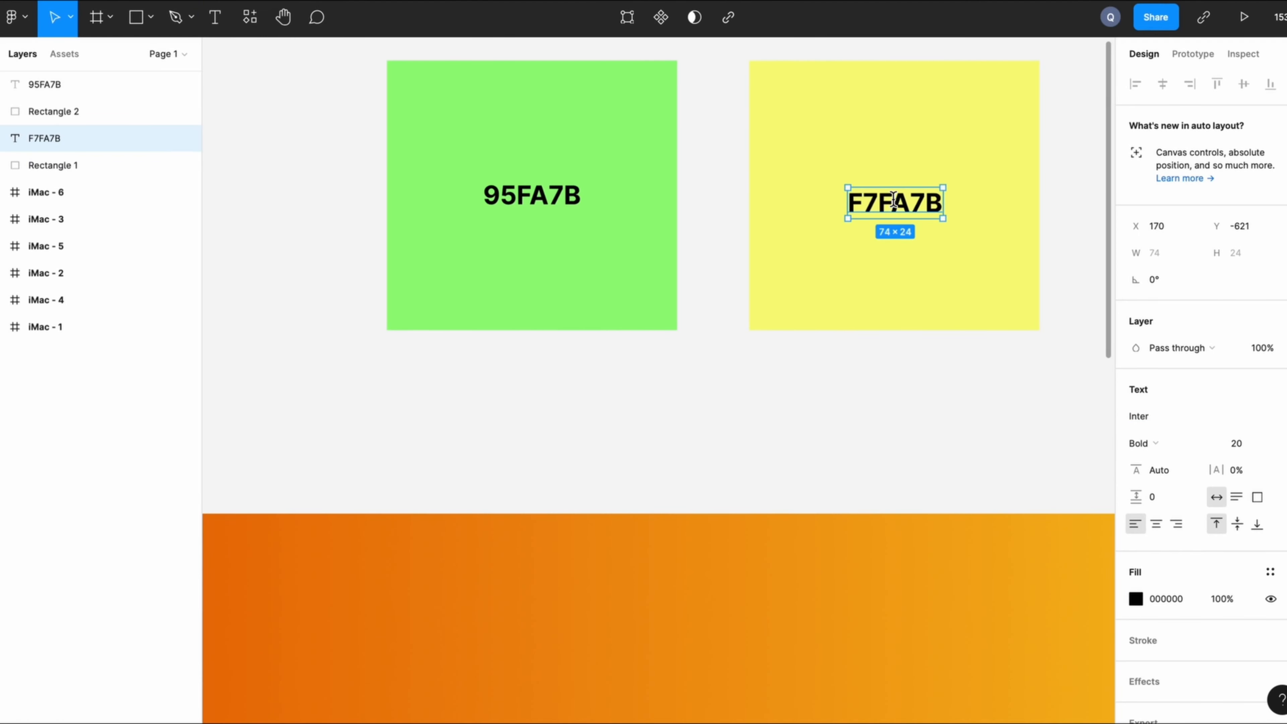
{"action": "left_click", "coordinate": [827, 387]}
- Draw a circle about 295 × 295 in the right half of the iMac - 1 frame, using the Ellipse tool
{"action": "scroll", "coordinate": [825, 392], "scroll_direction": "down", "scroll_amount": 2}
{"action": "scroll", "coordinate": [822, 395], "scroll_direction": "down", "scroll_amount": 4}
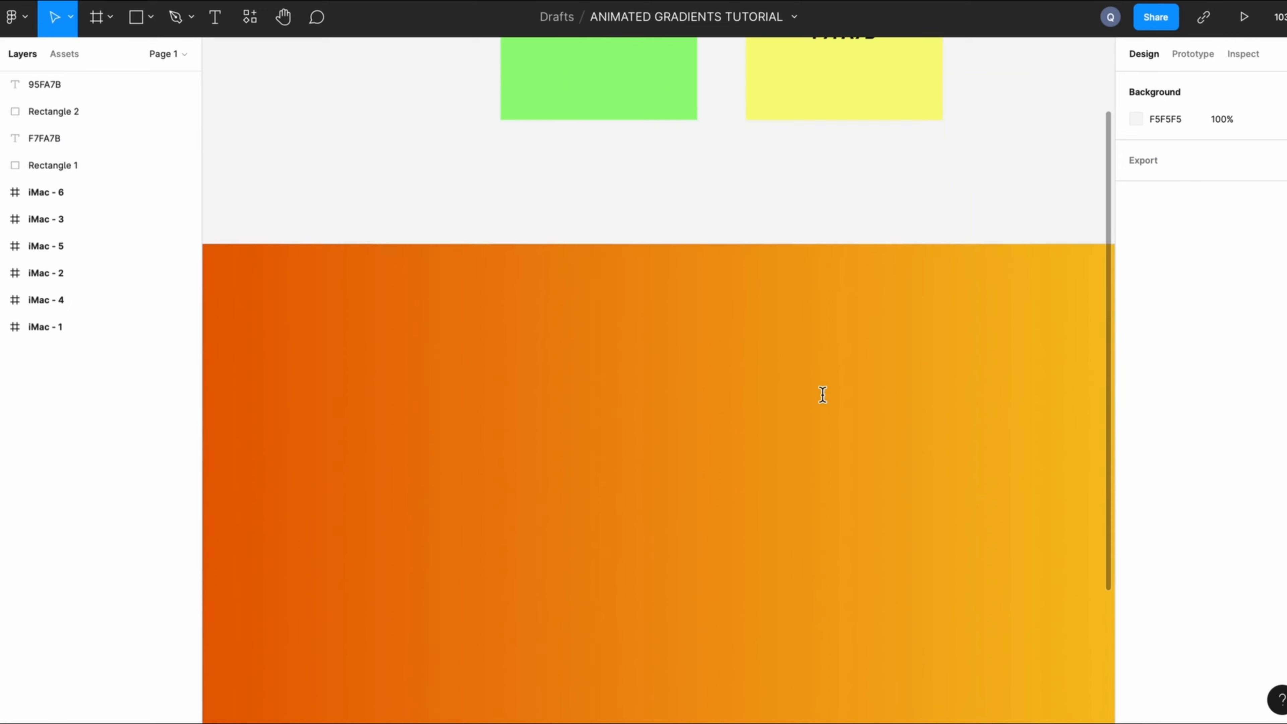
{"action": "scroll", "coordinate": [822, 397], "scroll_direction": "down", "scroll_amount": 2}
{"action": "scroll", "coordinate": [821, 397], "scroll_direction": "down", "scroll_amount": 5}
{"action": "scroll", "coordinate": [821, 398], "scroll_direction": "up", "scroll_amount": 2}
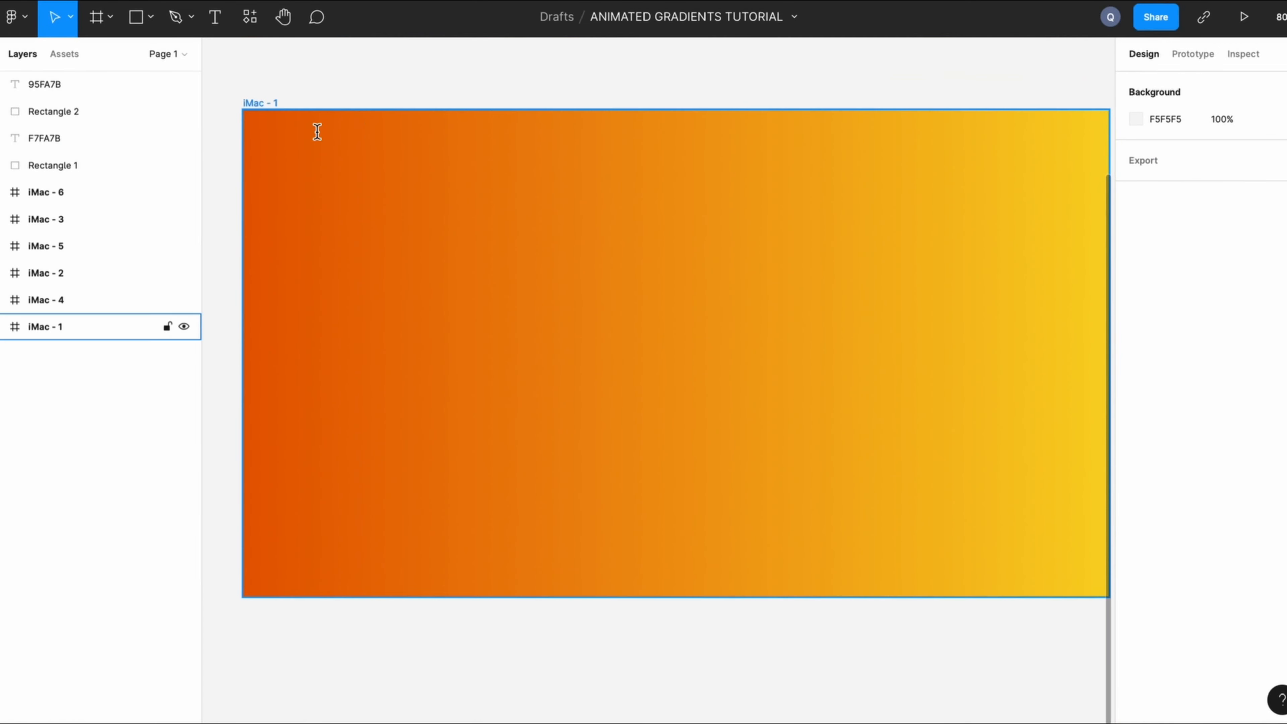
{"action": "left_click", "coordinate": [151, 17]}
{"action": "left_click", "coordinate": [154, 118]}
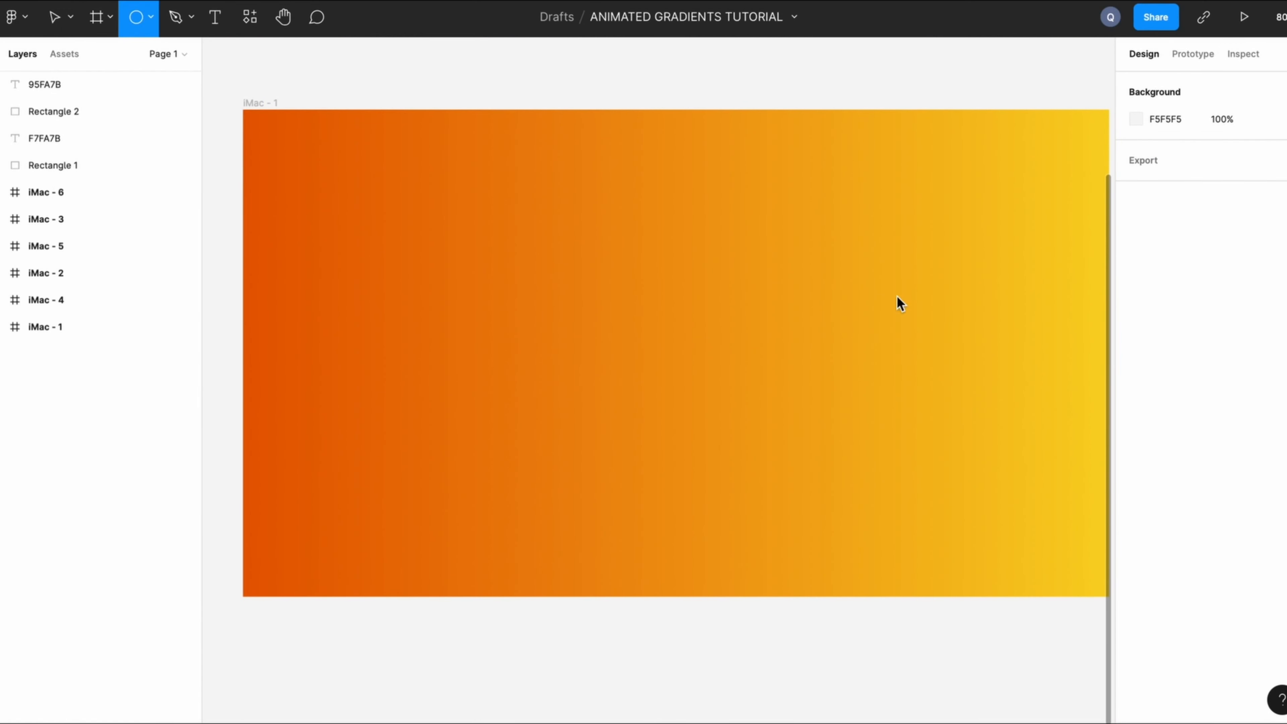
{"action": "left_click_drag", "start_coordinate": [853, 259], "coordinate": [1045, 456]}
- Duplicate the circle and place the copy to its lower left, at about X 722, Y 294
{"action": "key", "text": "super+c"}
{"action": "key", "text": "super+v"}
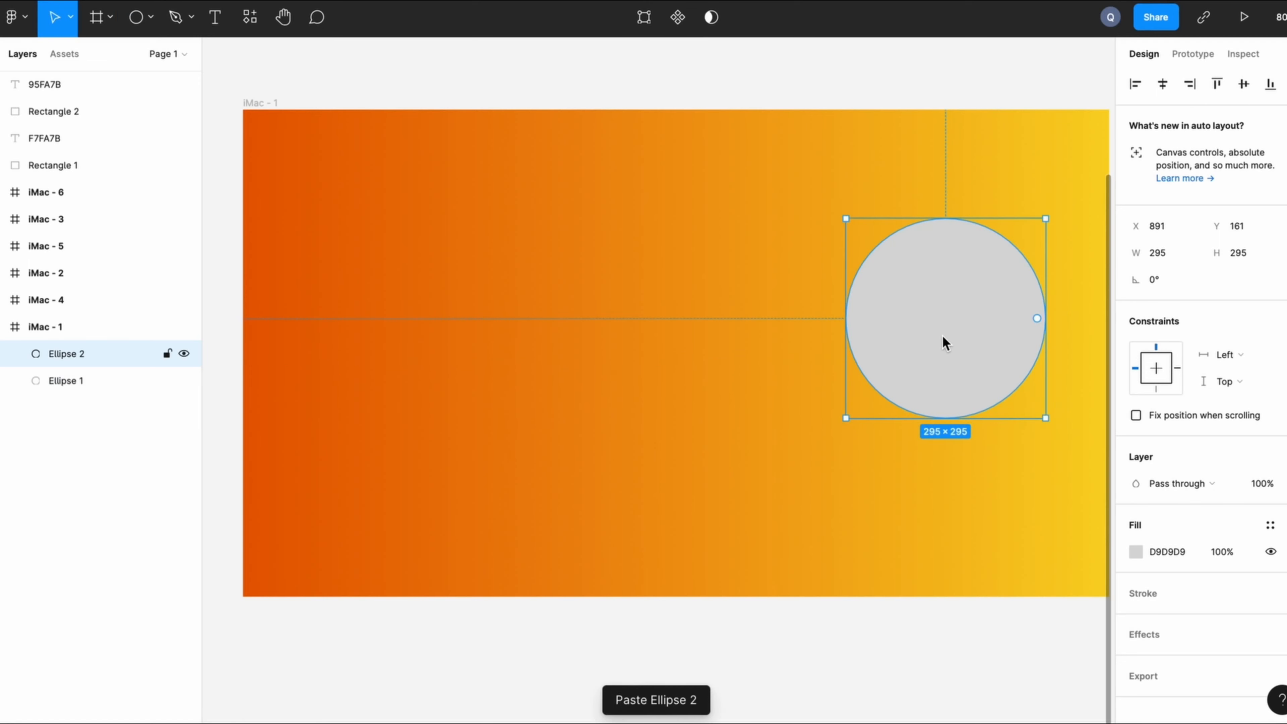
{"action": "left_click_drag", "start_coordinate": [943, 342], "coordinate": [830, 432]}
- Fill the upper-right circle with 95FA7B sampled from the green reference rectangle
{"action": "left_click", "coordinate": [960, 353]}
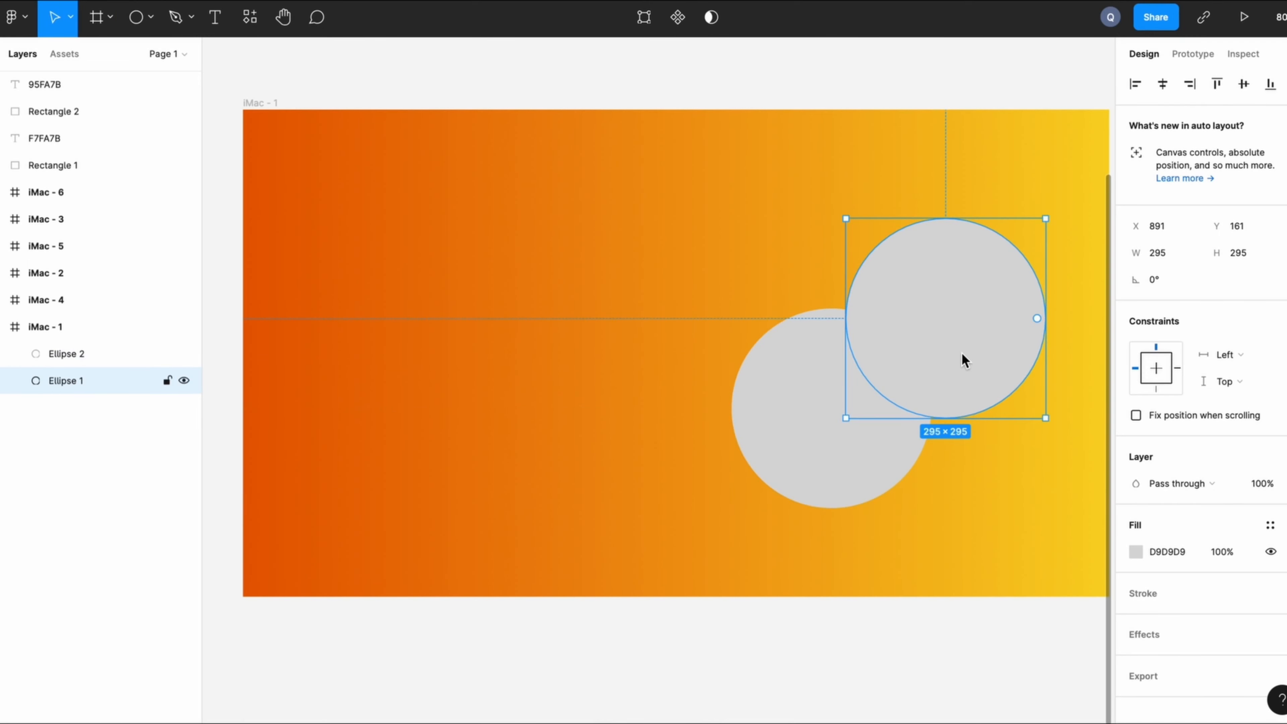
{"action": "scroll", "coordinate": [1061, 475], "scroll_direction": "up", "scroll_amount": 5}
{"action": "scroll", "coordinate": [1061, 475], "scroll_direction": "right", "scroll_amount": 3}
{"action": "left_click", "coordinate": [1135, 552]}
{"action": "left_click", "coordinate": [936, 546]}
{"action": "left_click", "coordinate": [546, 86]}
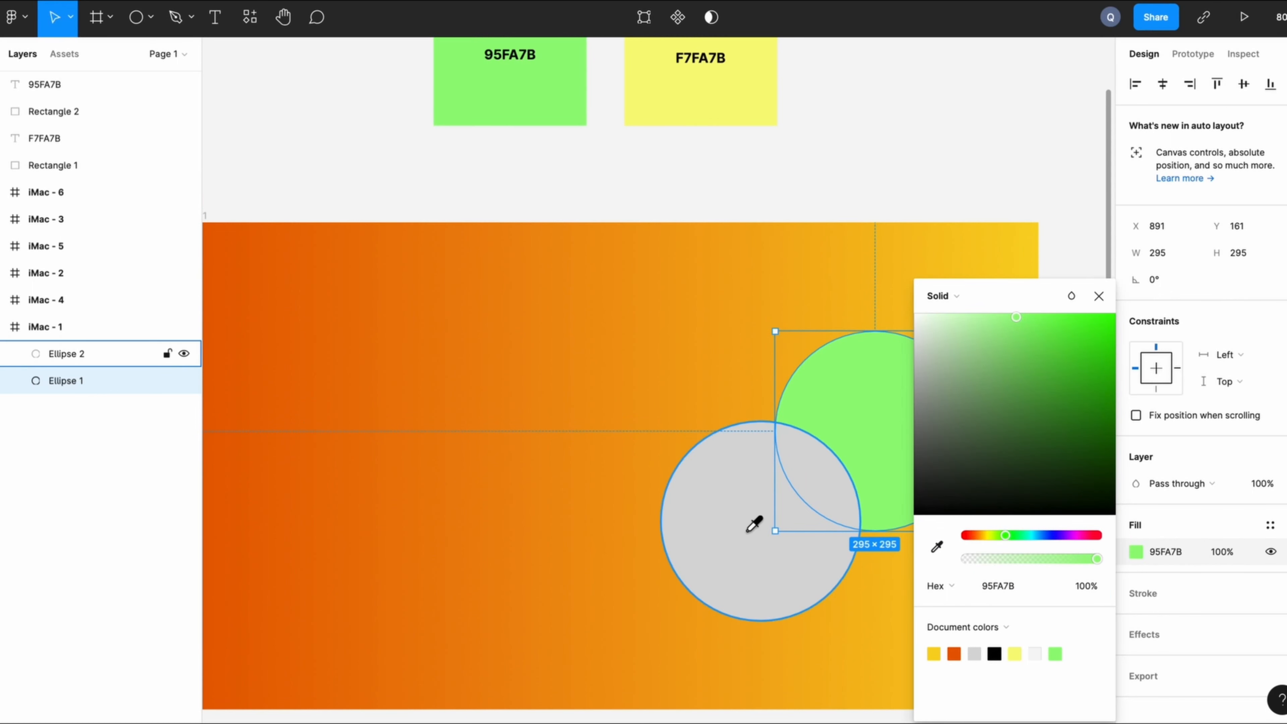
{"action": "left_click", "coordinate": [1099, 295]}
- Fill the lower-left circle with F7FA7B sampled from the yellow reference rectangle
{"action": "left_click", "coordinate": [747, 546]}
{"action": "left_click", "coordinate": [1135, 551]}
{"action": "left_click", "coordinate": [936, 546]}
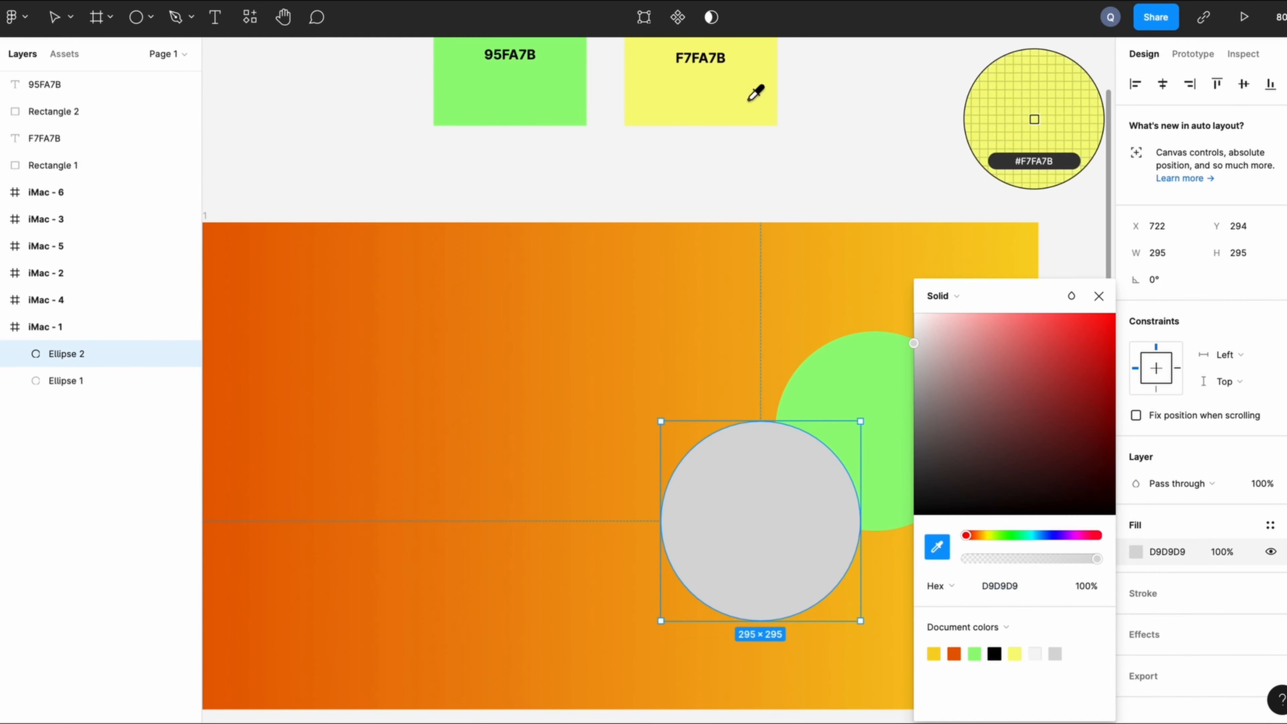
{"action": "left_click", "coordinate": [755, 117]}
{"action": "left_click", "coordinate": [1098, 295]}
- Edit the green circle's anchor points into a slanted teardrop about 485 × 403, with its tip pulled toward the frame's upper middle
{"action": "left_click", "coordinate": [944, 396]}
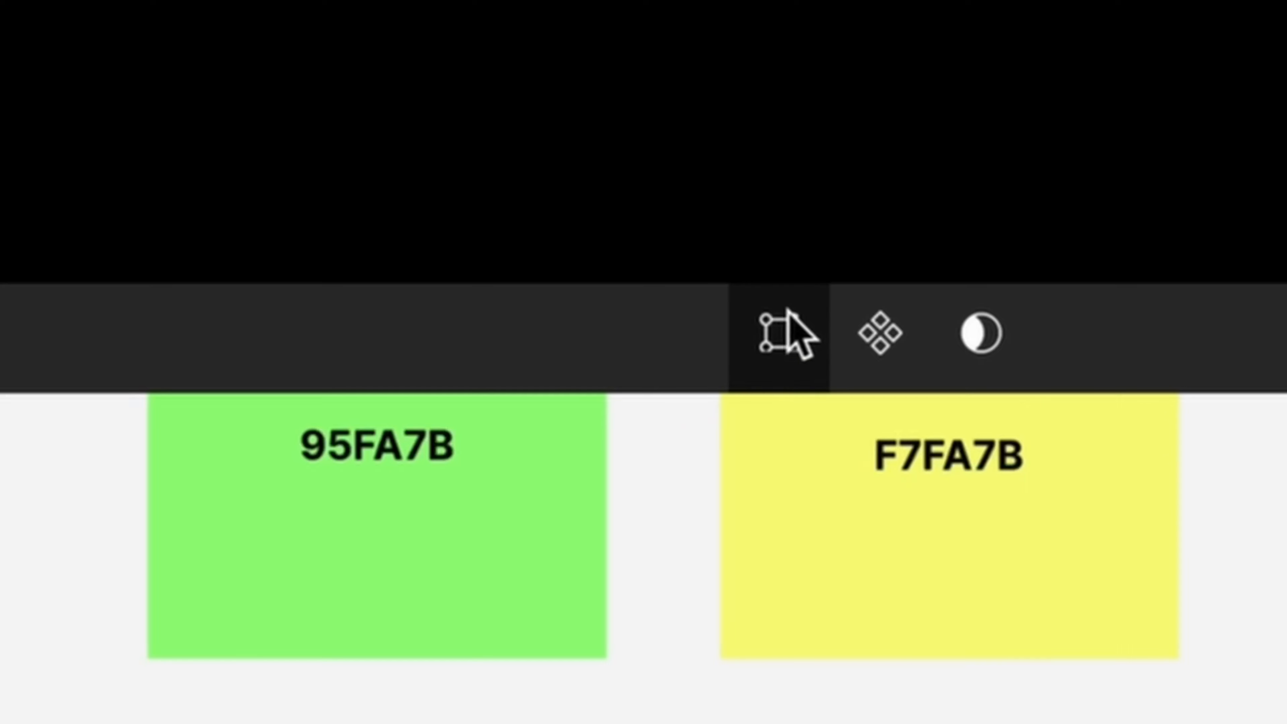
{"action": "left_click", "coordinate": [798, 334]}
{"action": "left_click_drag", "start_coordinate": [893, 334], "coordinate": [674, 266]}
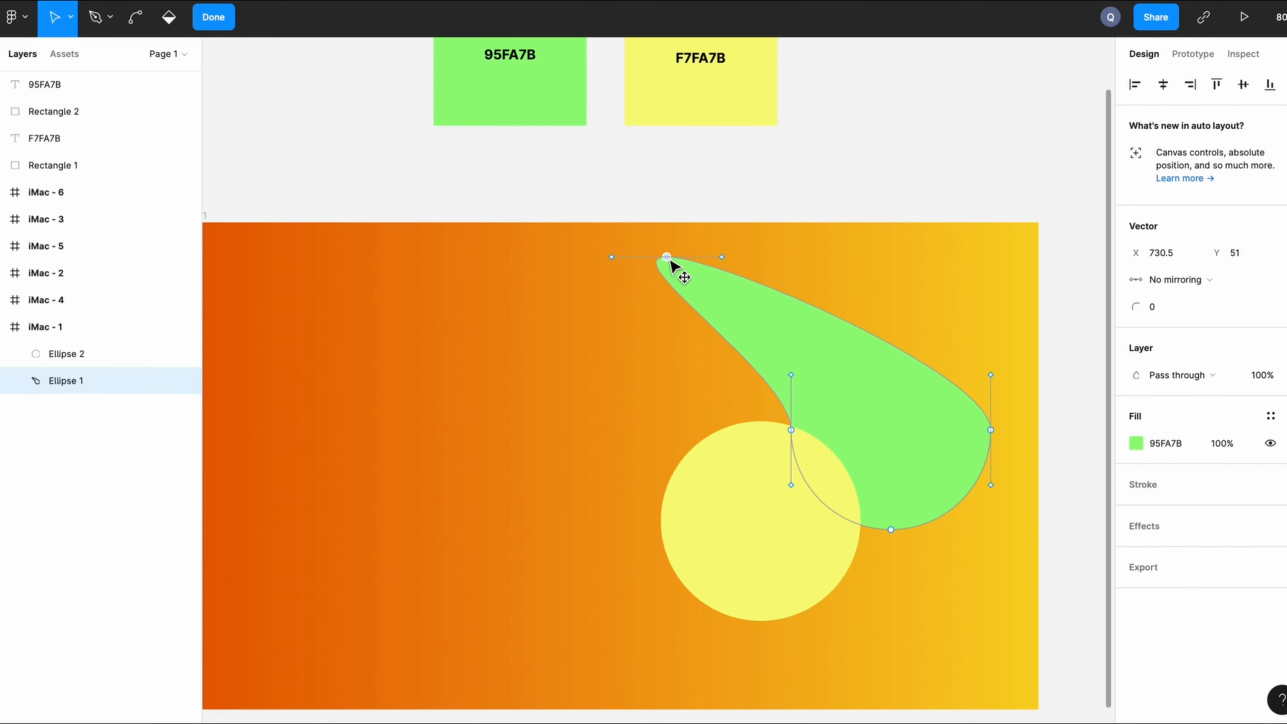
{"action": "left_click_drag", "start_coordinate": [891, 529], "coordinate": [896, 529]}
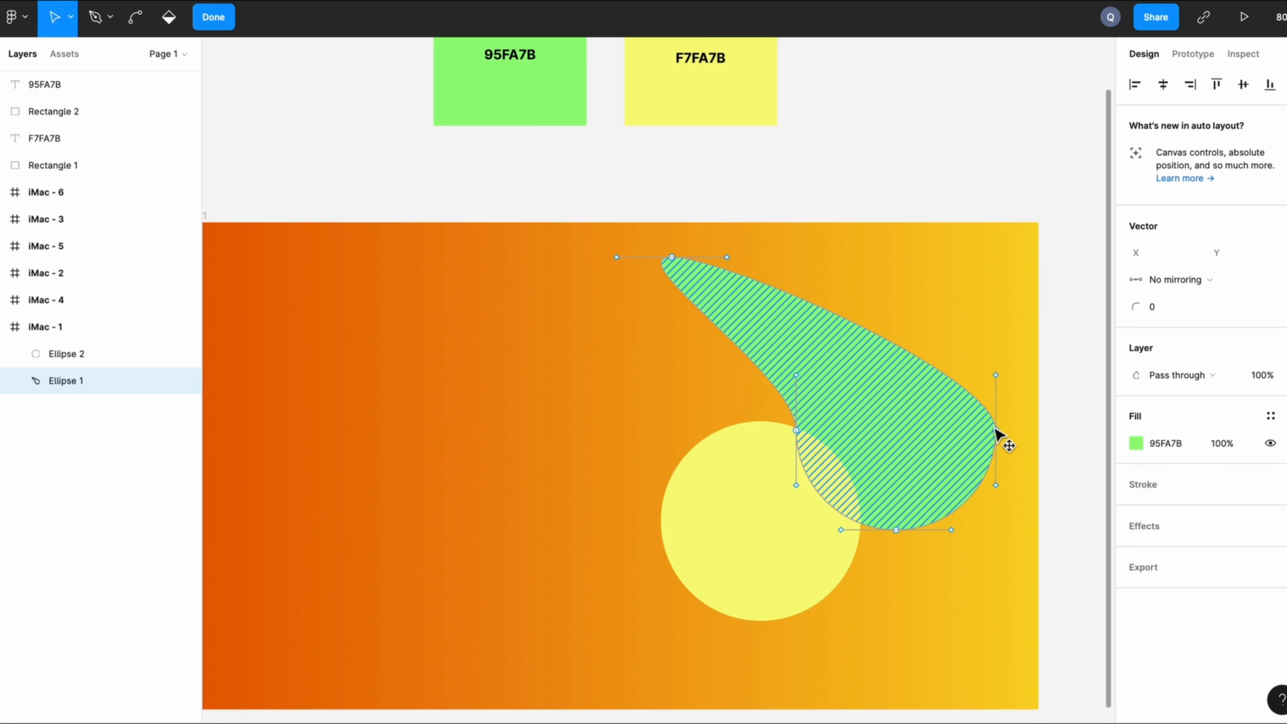
{"action": "left_click_drag", "start_coordinate": [995, 430], "coordinate": [988, 421]}
{"action": "mouse_move", "coordinate": [989, 475]}
{"action": "left_mouse_down"}
{"action": "mouse_move", "coordinate": [948, 469]}
{"action": "mouse_move", "coordinate": [996, 492]}
{"action": "left_mouse_up"}
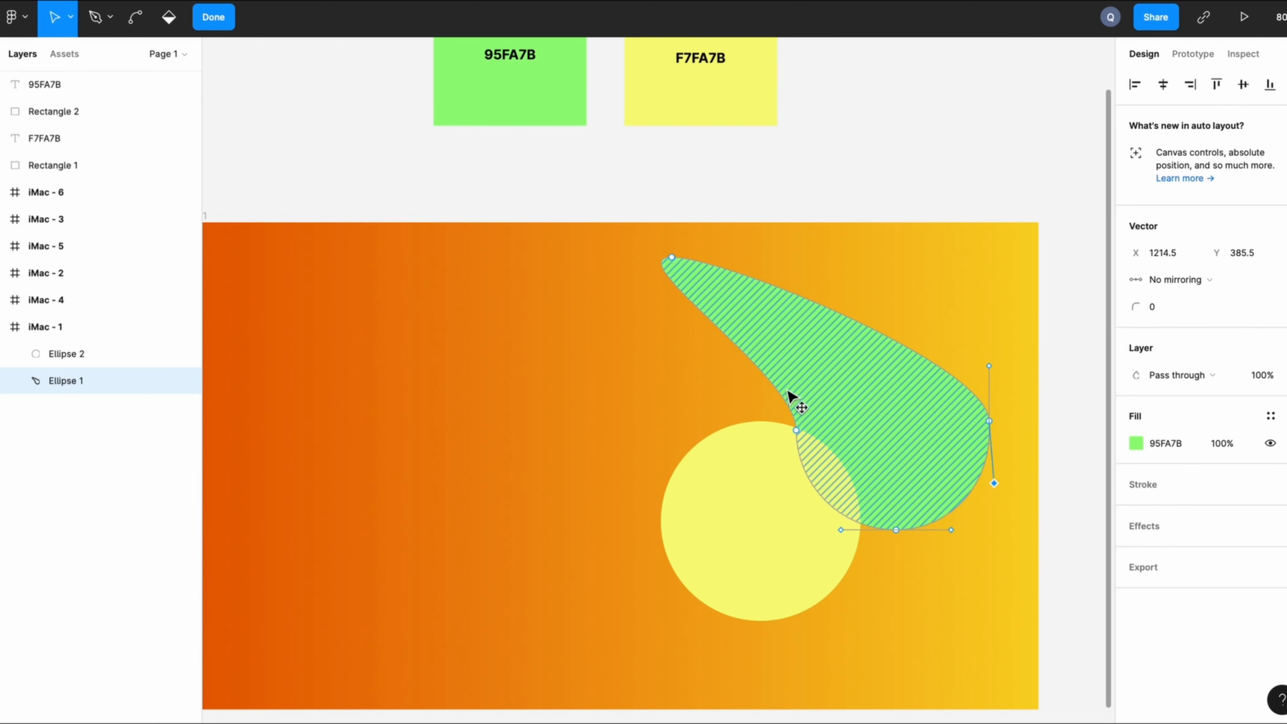
{"action": "mouse_move", "coordinate": [796, 430]}
{"action": "left_mouse_down"}
{"action": "mouse_move", "coordinate": [816, 413]}
{"action": "mouse_move", "coordinate": [760, 389]}
{"action": "mouse_move", "coordinate": [783, 490]}
{"action": "mouse_move", "coordinate": [805, 467]}
{"action": "left_mouse_up"}
{"action": "left_click", "coordinate": [897, 530]}
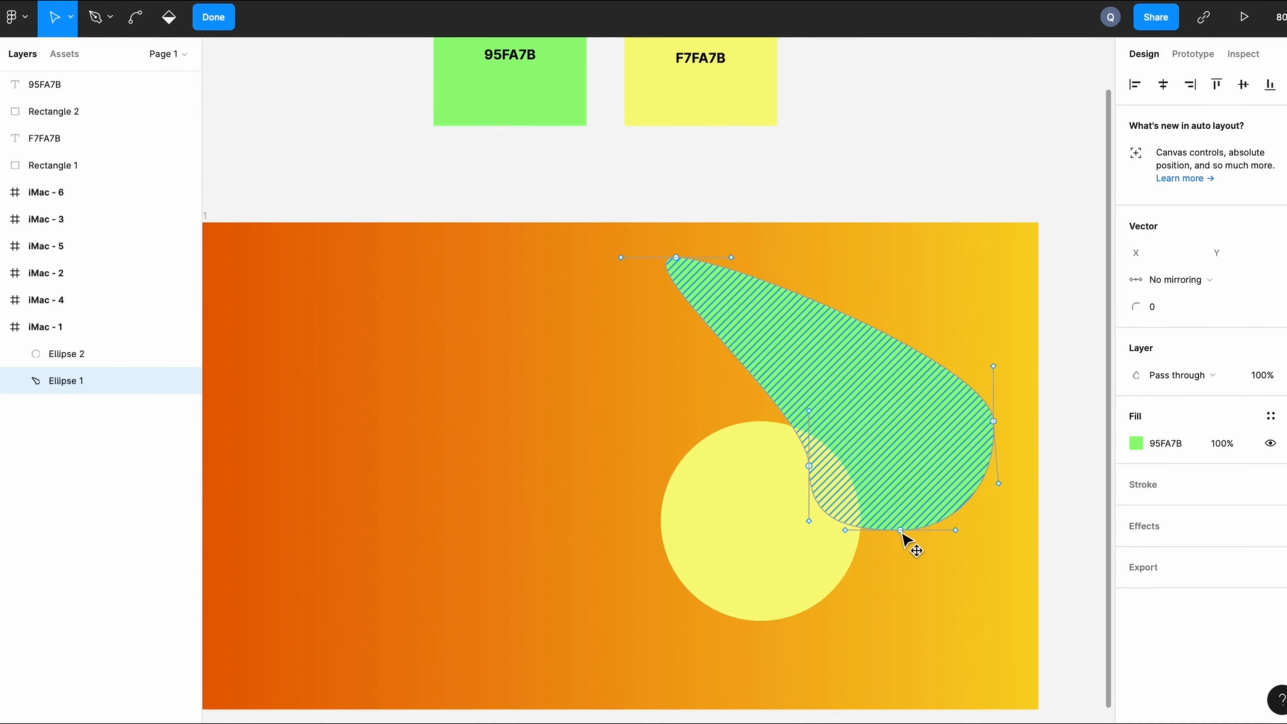
{"action": "mouse_move", "coordinate": [950, 530]}
{"action": "left_mouse_down"}
{"action": "mouse_move", "coordinate": [925, 504]}
{"action": "mouse_move", "coordinate": [913, 451]}
{"action": "mouse_move", "coordinate": [994, 545]}
{"action": "mouse_move", "coordinate": [960, 679]}
{"action": "mouse_move", "coordinate": [936, 681]}
{"action": "mouse_move", "coordinate": [948, 634]}
{"action": "mouse_move", "coordinate": [949, 676]}
{"action": "mouse_move", "coordinate": [1090, 506]}
{"action": "mouse_move", "coordinate": [1140, 477]}
{"action": "mouse_move", "coordinate": [1140, 508]}
{"action": "left_mouse_up"}
{"action": "left_click_drag", "start_coordinate": [989, 427], "coordinate": [866, 382]}
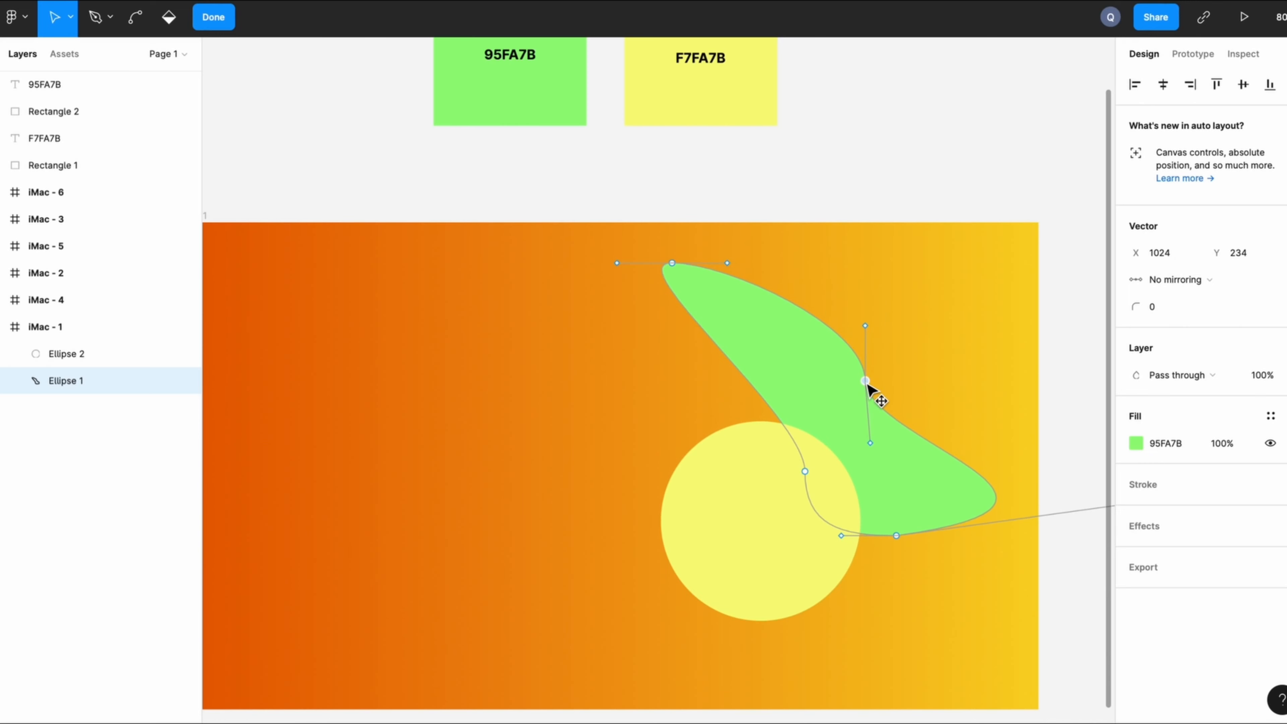
{"action": "left_click_drag", "start_coordinate": [728, 264], "coordinate": [758, 254]}
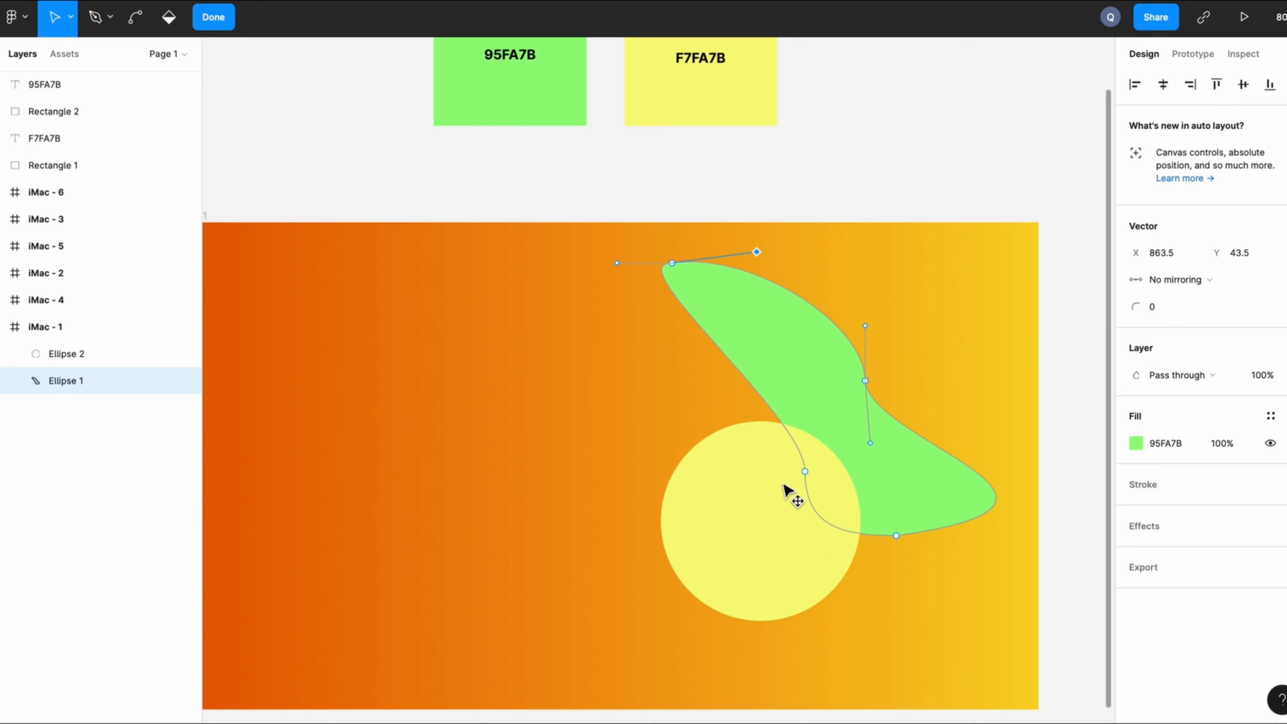
{"action": "left_click_drag", "start_coordinate": [805, 470], "coordinate": [786, 478]}
{"action": "left_click_drag", "start_coordinate": [864, 380], "coordinate": [912, 335]}
{"action": "key", "text": "ctrl+z"}
{"action": "key", "text": "ctrl+z"}
{"action": "key", "text": "ctrl+z"}
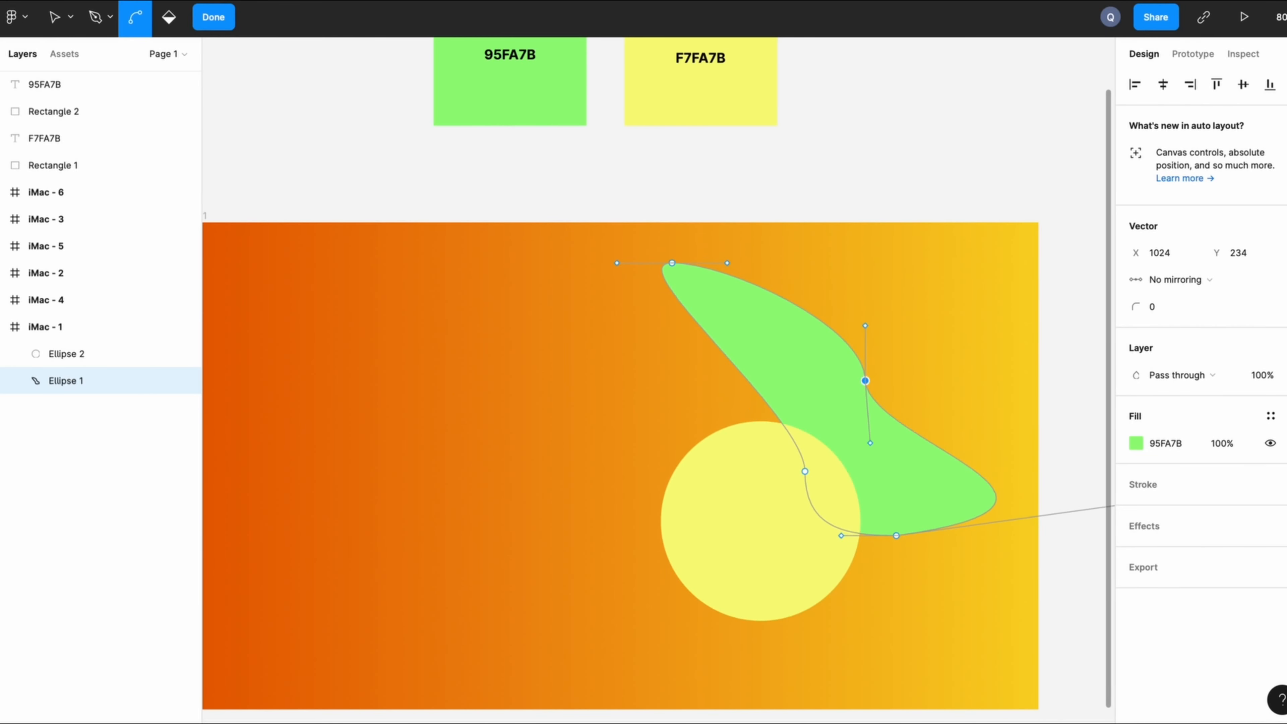
- Stretch the yellow circle into a tilted oval by moving its top anchor to about (972, 163) and bottom anchor to about (829, 642)
{"action": "key", "text": "Escape"}
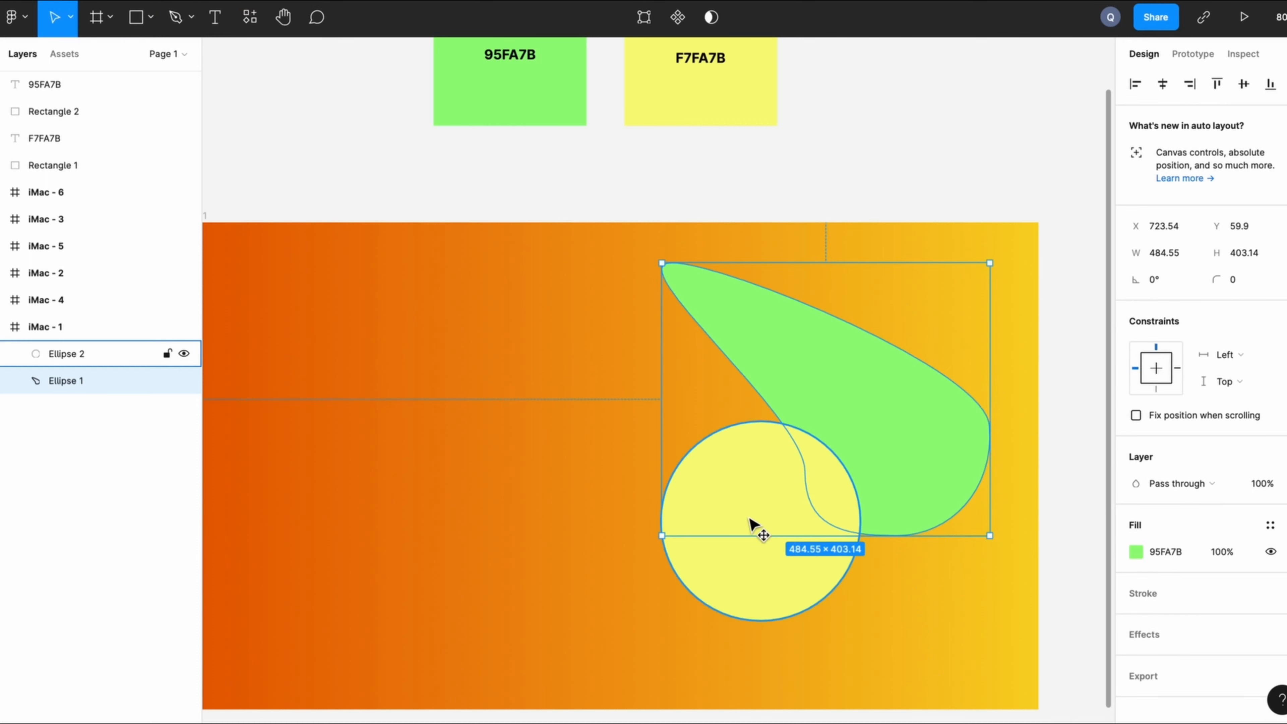
{"action": "left_click", "coordinate": [745, 508]}
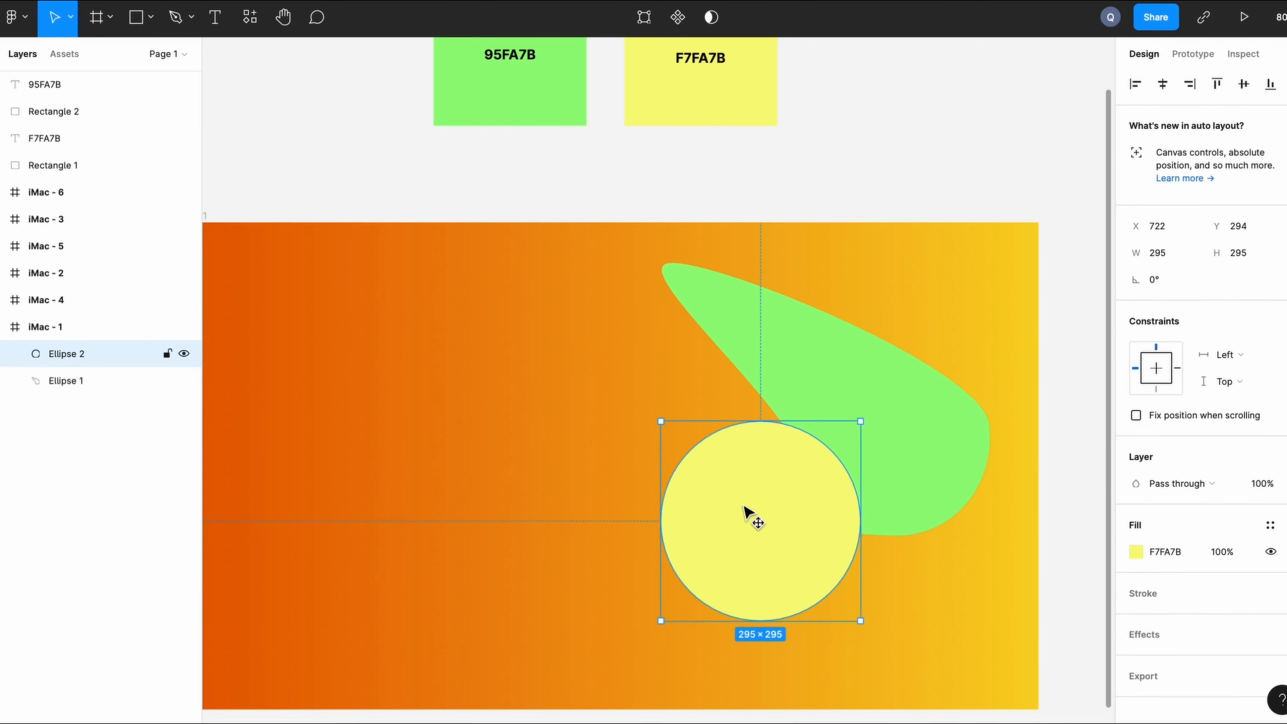
{"action": "double_click", "coordinate": [754, 420]}
{"action": "left_click", "coordinate": [761, 419]}
{"action": "left_click_drag", "start_coordinate": [761, 419], "coordinate": [834, 337]}
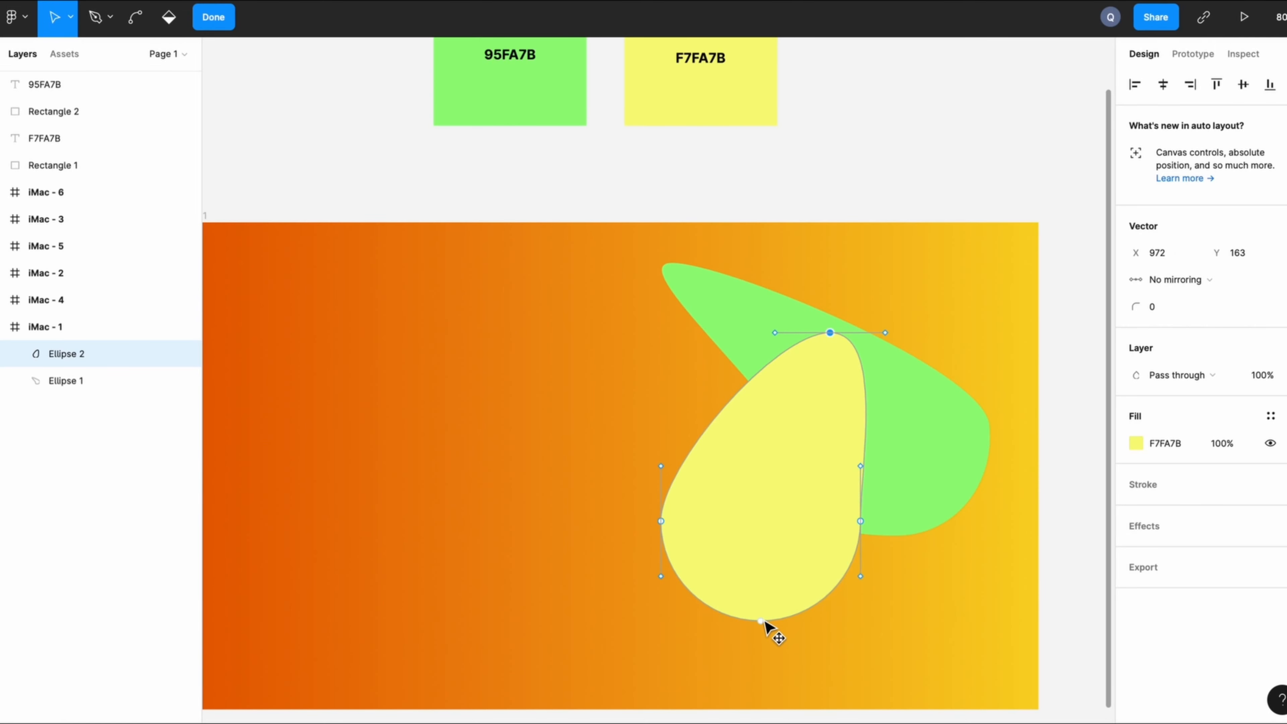
{"action": "left_click_drag", "start_coordinate": [762, 622], "coordinate": [735, 660]}
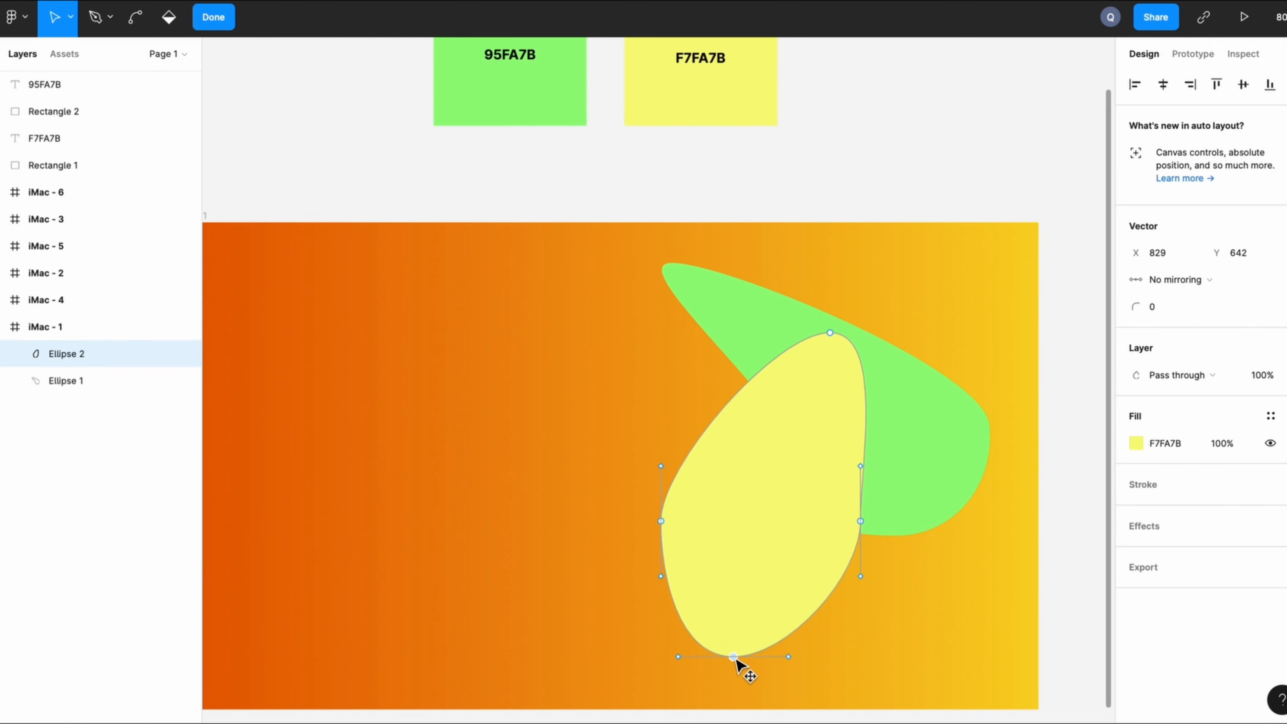
{"action": "key", "text": "Escape"}
- Enlarge the green shape toward the upper left to about 552 × 427
{"action": "left_click", "coordinate": [753, 315]}
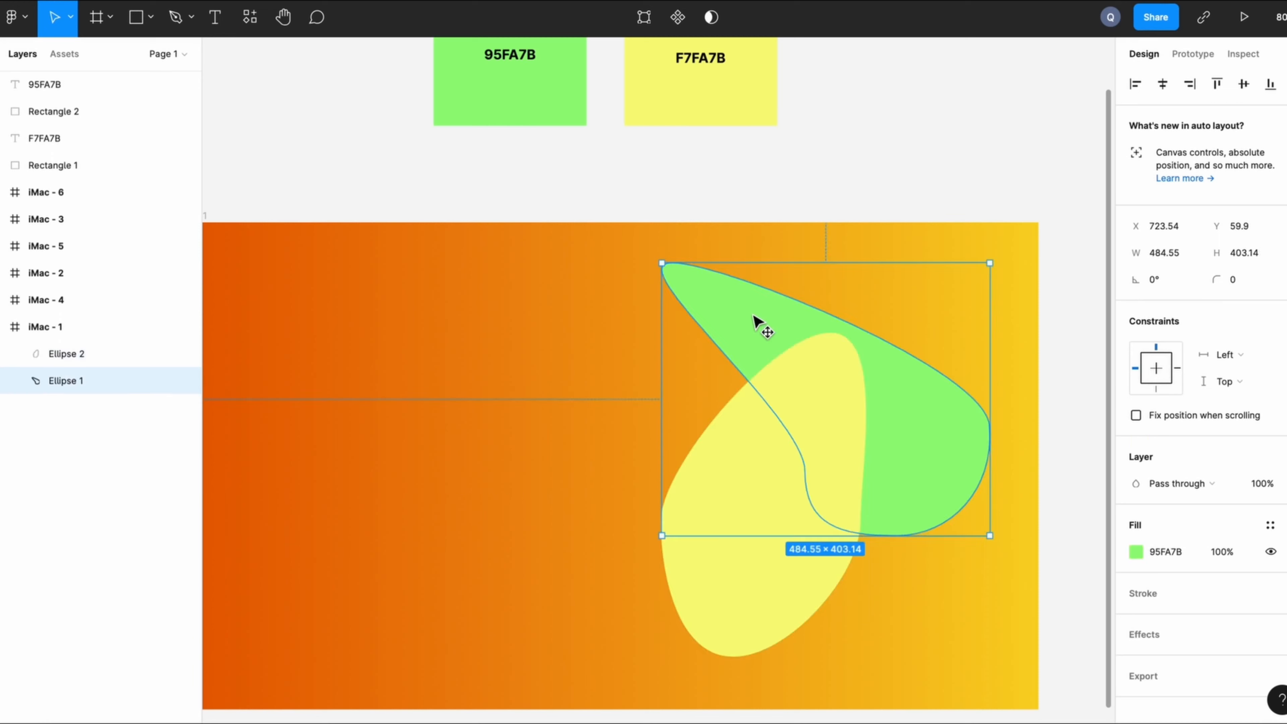
{"action": "left_click_drag", "start_coordinate": [660, 262], "coordinate": [616, 246]}
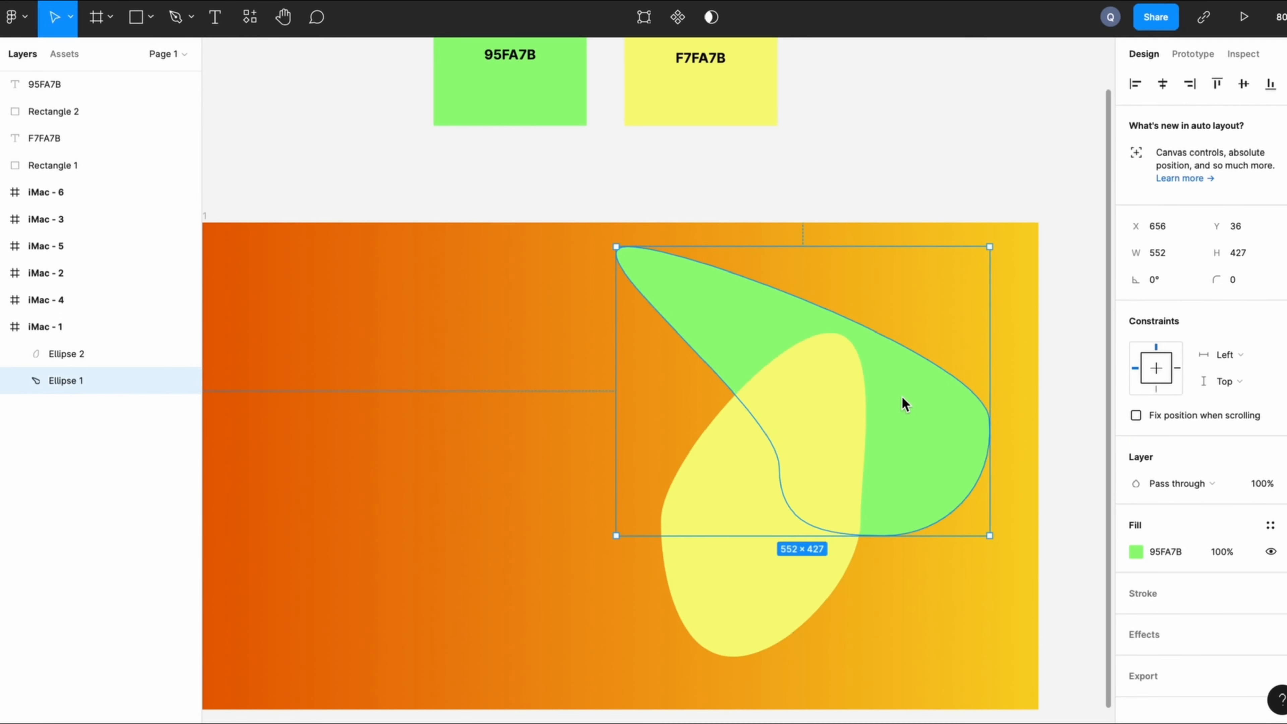
- Apply a layer blur of 200 to both the green and yellow shapes
{"action": "left_click", "coordinate": [792, 474], "text": "shift"}
{"action": "scroll", "coordinate": [1164, 595], "scroll_direction": "down", "scroll_amount": 3}
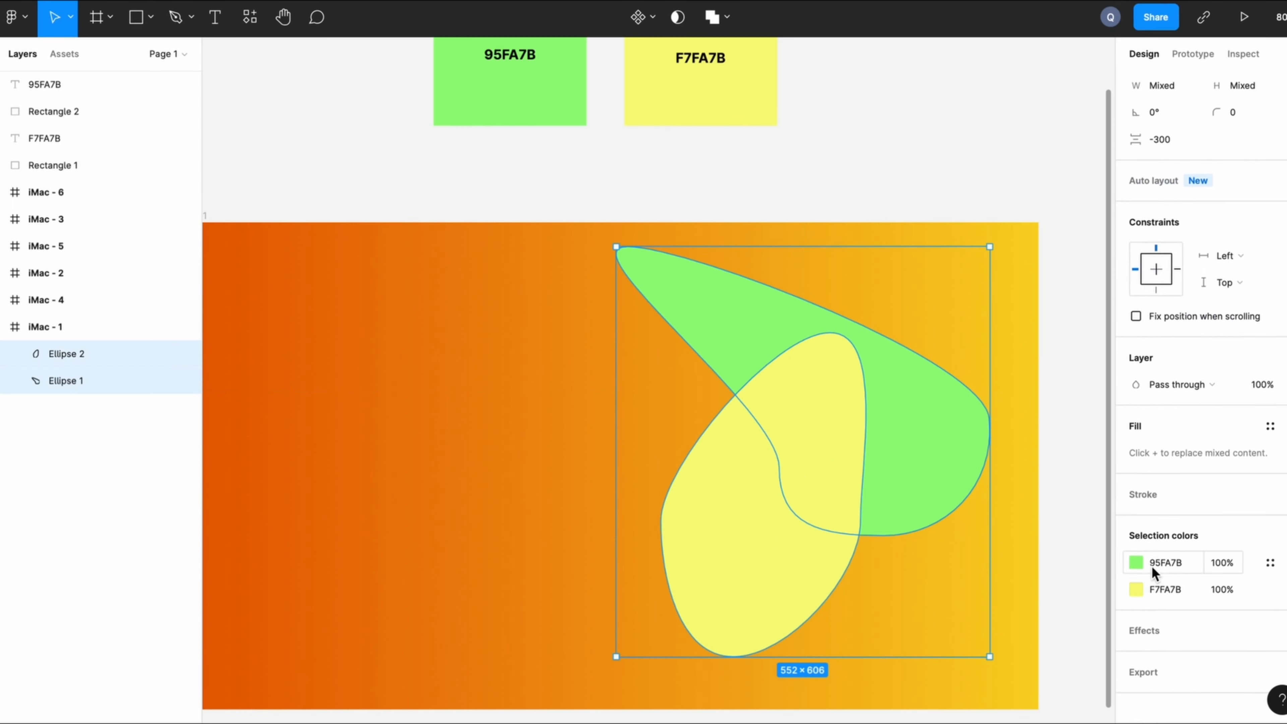
{"action": "left_click", "coordinate": [1134, 632]}
{"action": "left_click", "coordinate": [1185, 679]}
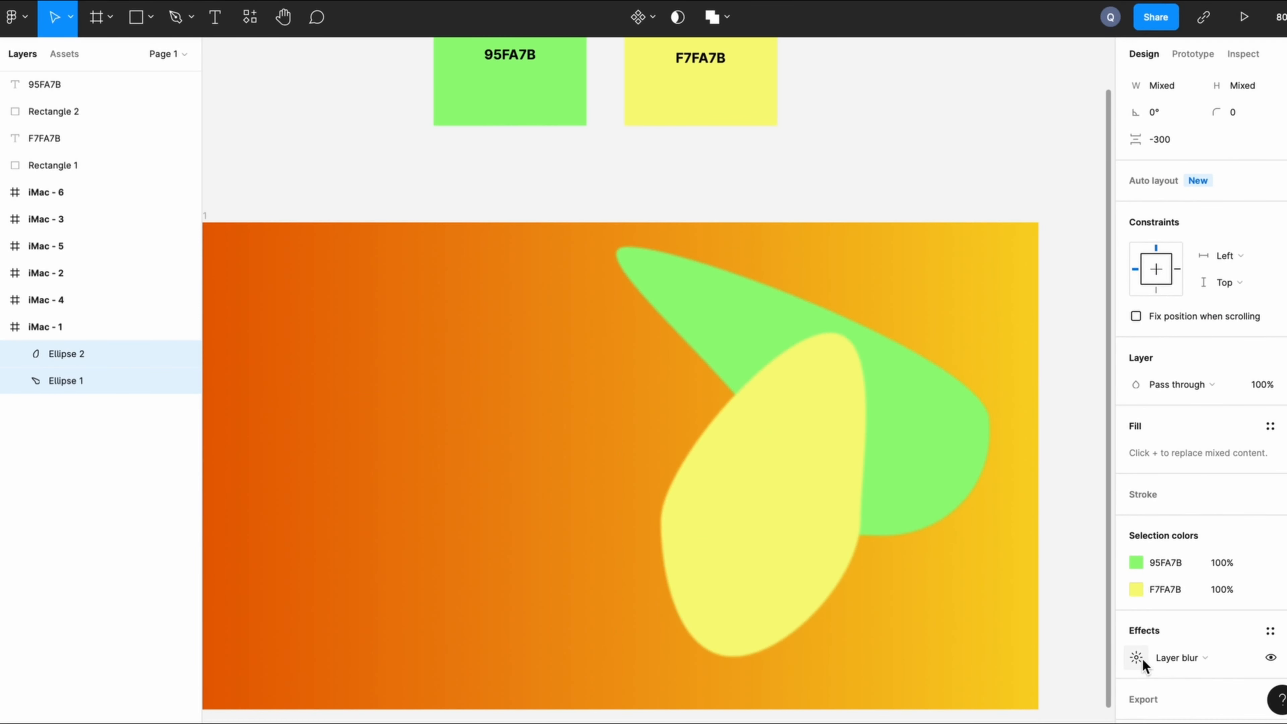
{"action": "left_click", "coordinate": [1135, 657]}
{"action": "type", "text": "200"}
{"action": "key", "text": "Return"}
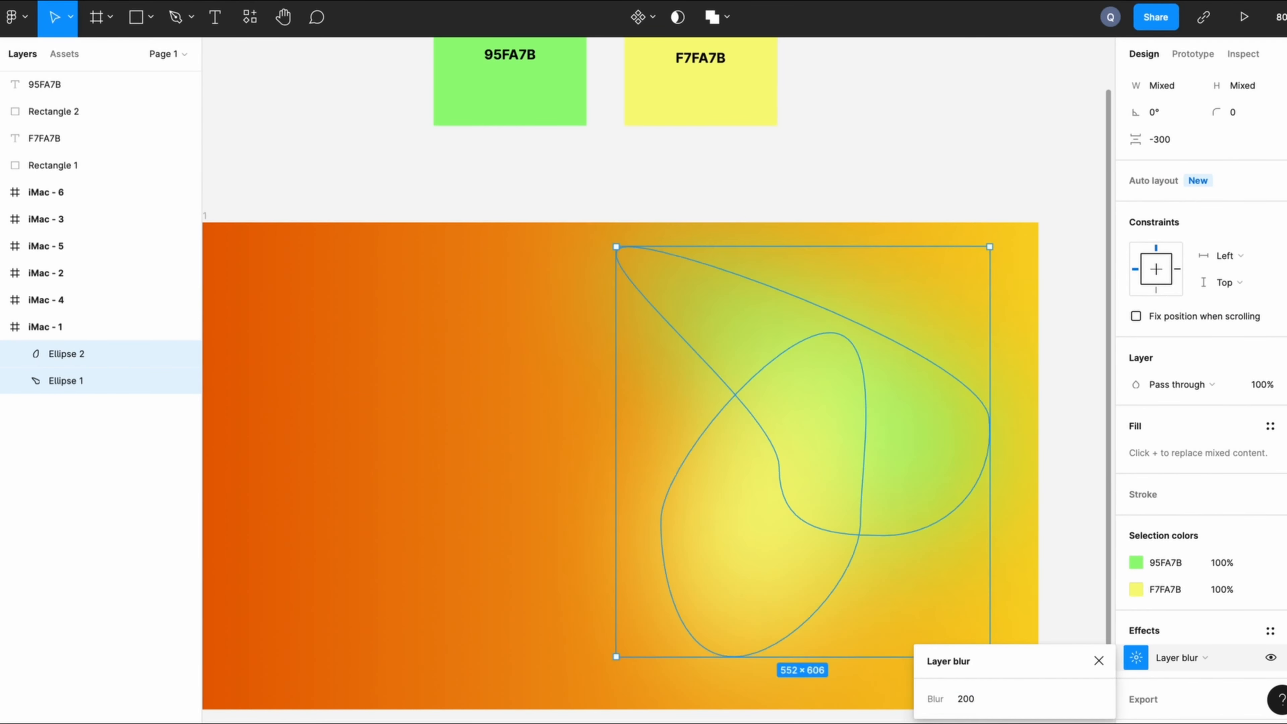
{"action": "left_click", "coordinate": [1099, 657]}
{"action": "left_click", "coordinate": [1048, 504]}
- Copy the two blurred shapes from iMac - 1 into the iMac - 2 frame
{"action": "scroll", "coordinate": [724, 411], "scroll_direction": "down", "scroll_amount": 3, "text": "alt"}
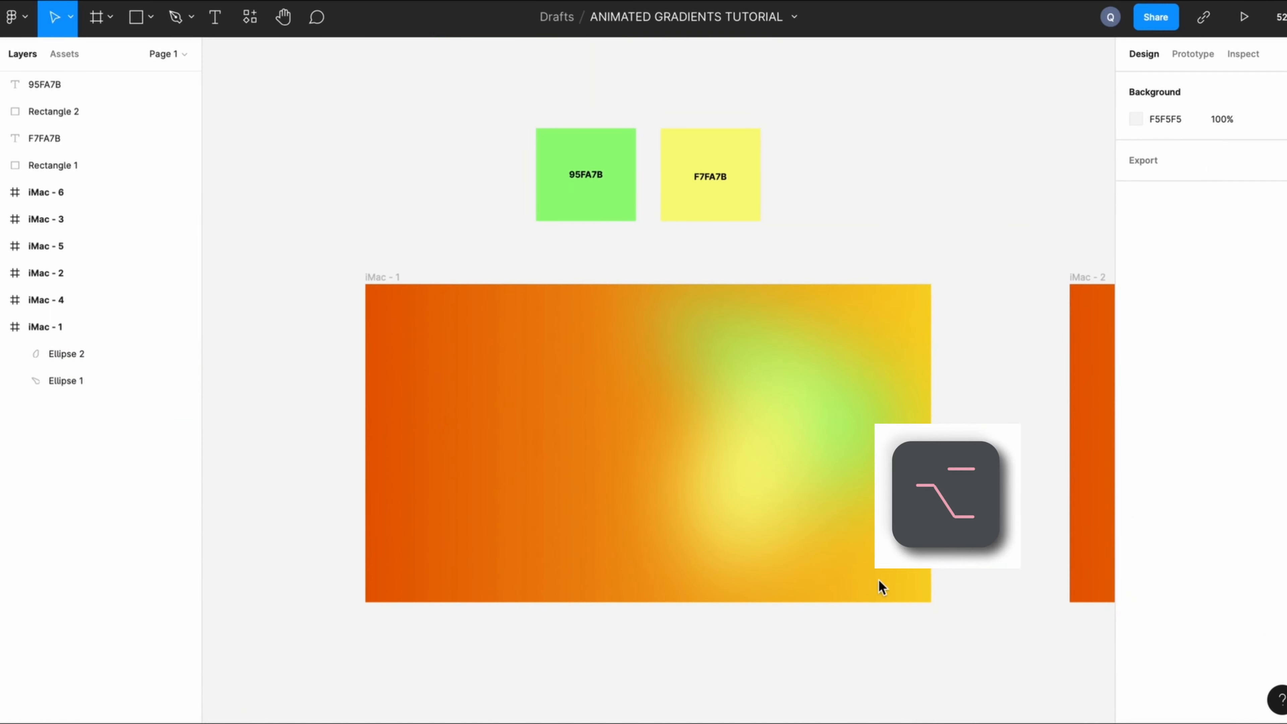
{"action": "left_click", "coordinate": [734, 471]}
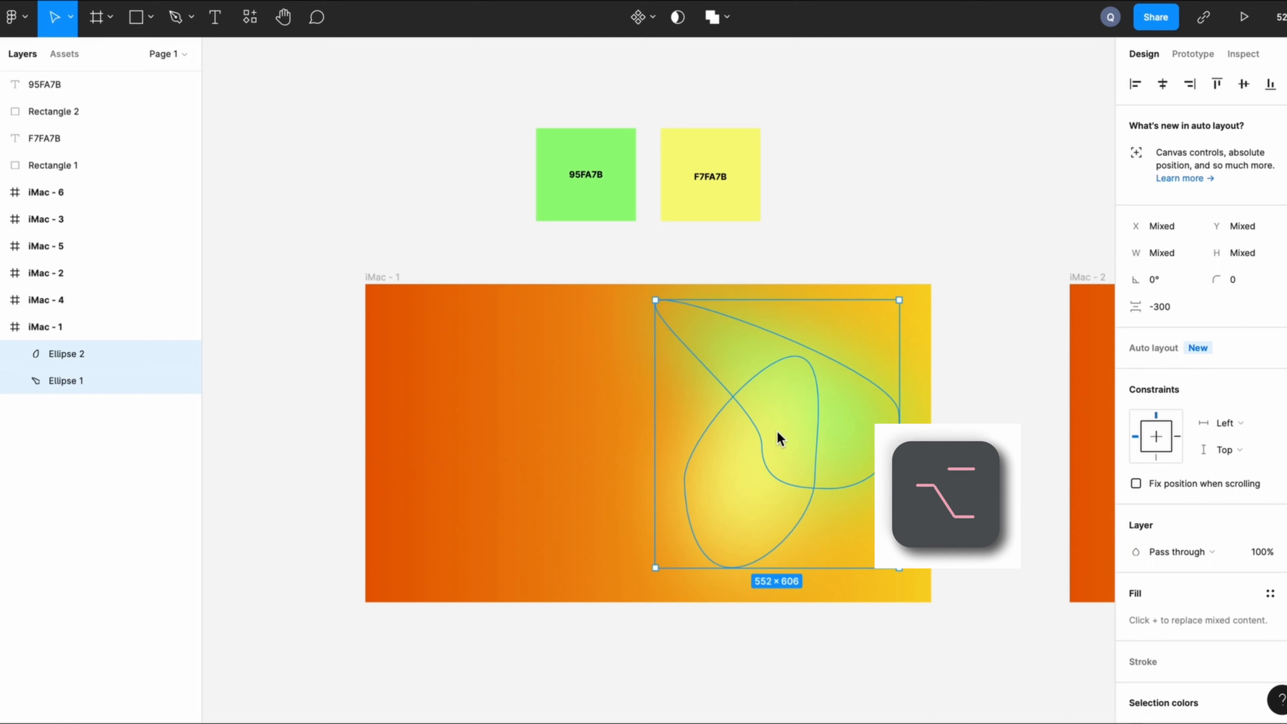
{"action": "key", "text": "ctrl+v"}
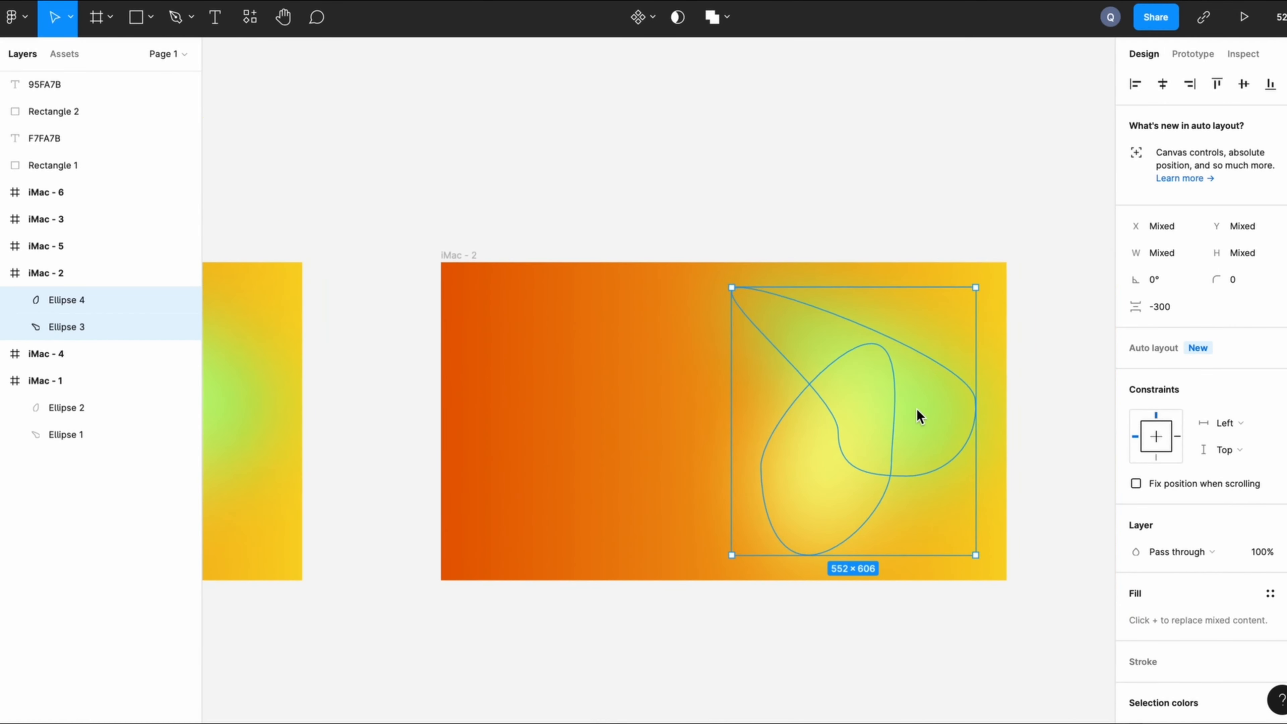
- Reshape the green shape in iMac - 2 into a wide leaf by pulling its inner anchor far left and its tip toward the right
{"action": "left_click", "coordinate": [923, 401]}
{"action": "left_click", "coordinate": [646, 18]}
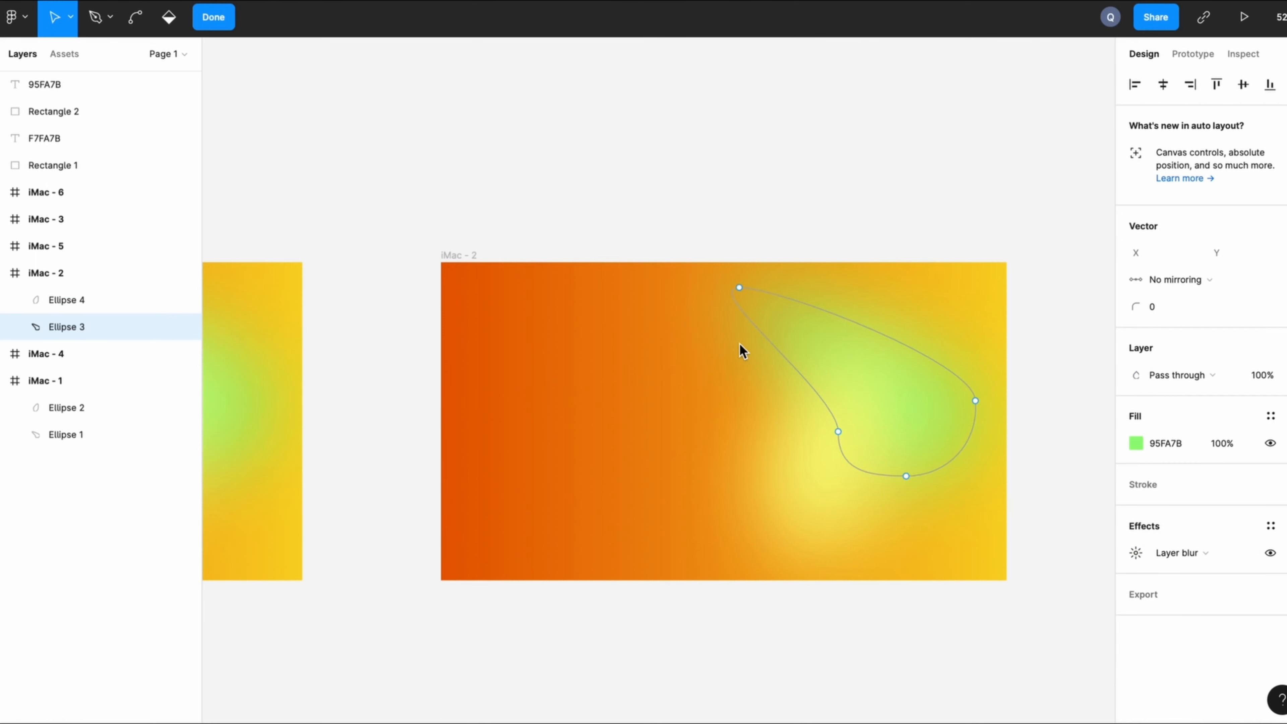
{"action": "left_click_drag", "start_coordinate": [838, 431], "coordinate": [625, 339]}
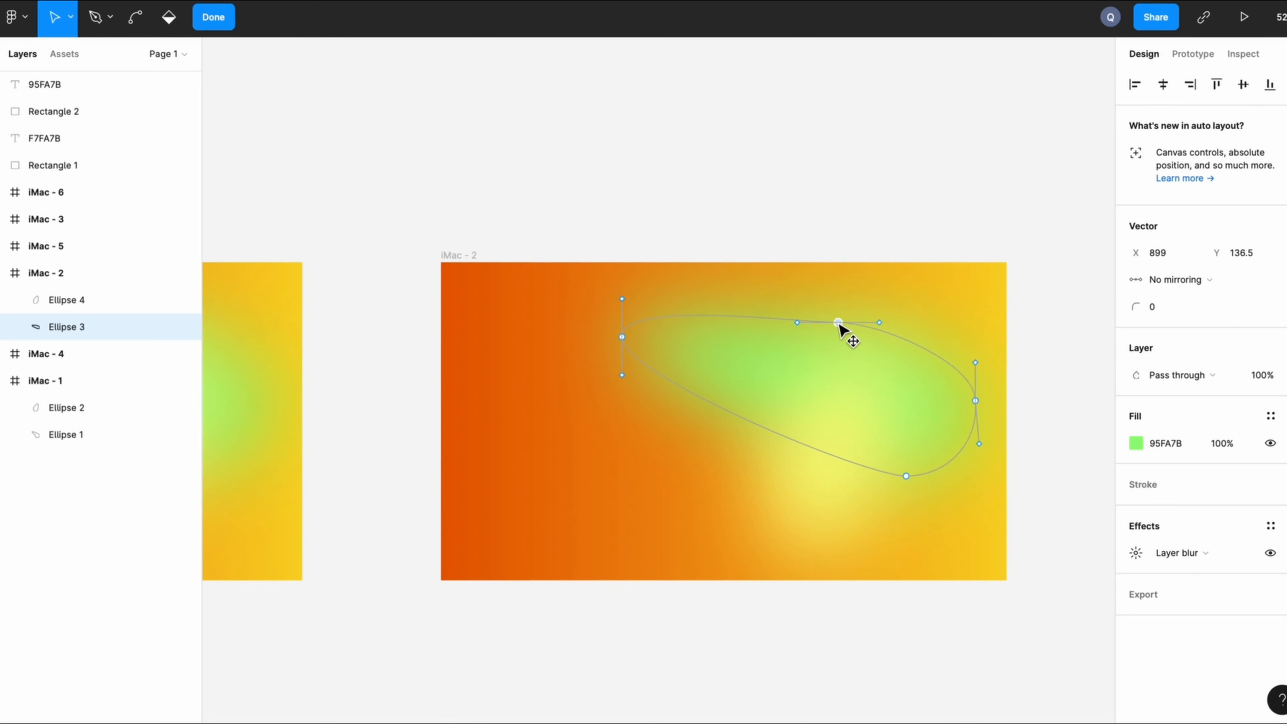
{"action": "mouse_move", "coordinate": [976, 408]}
{"action": "left_mouse_down"}
{"action": "mouse_move", "coordinate": [943, 402]}
{"action": "mouse_move", "coordinate": [960, 380]}
{"action": "mouse_move", "coordinate": [941, 385]}
{"action": "mouse_move", "coordinate": [967, 405]}
{"action": "left_mouse_up"}
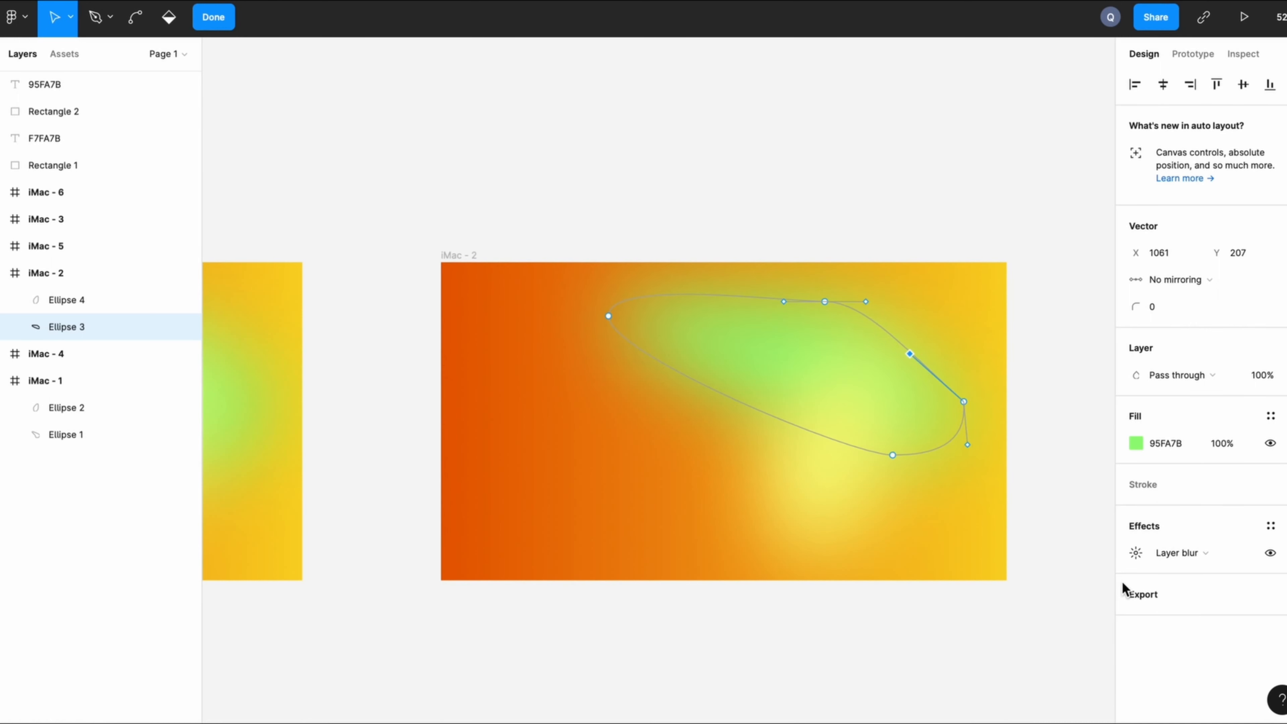
- Set the layer blur of the green shape in iMac - 2 to 0
{"action": "left_click", "coordinate": [1136, 553]}
{"action": "key", "text": "BackSpace"}
{"action": "type", "text": "0"}
{"action": "key", "text": "Return"}
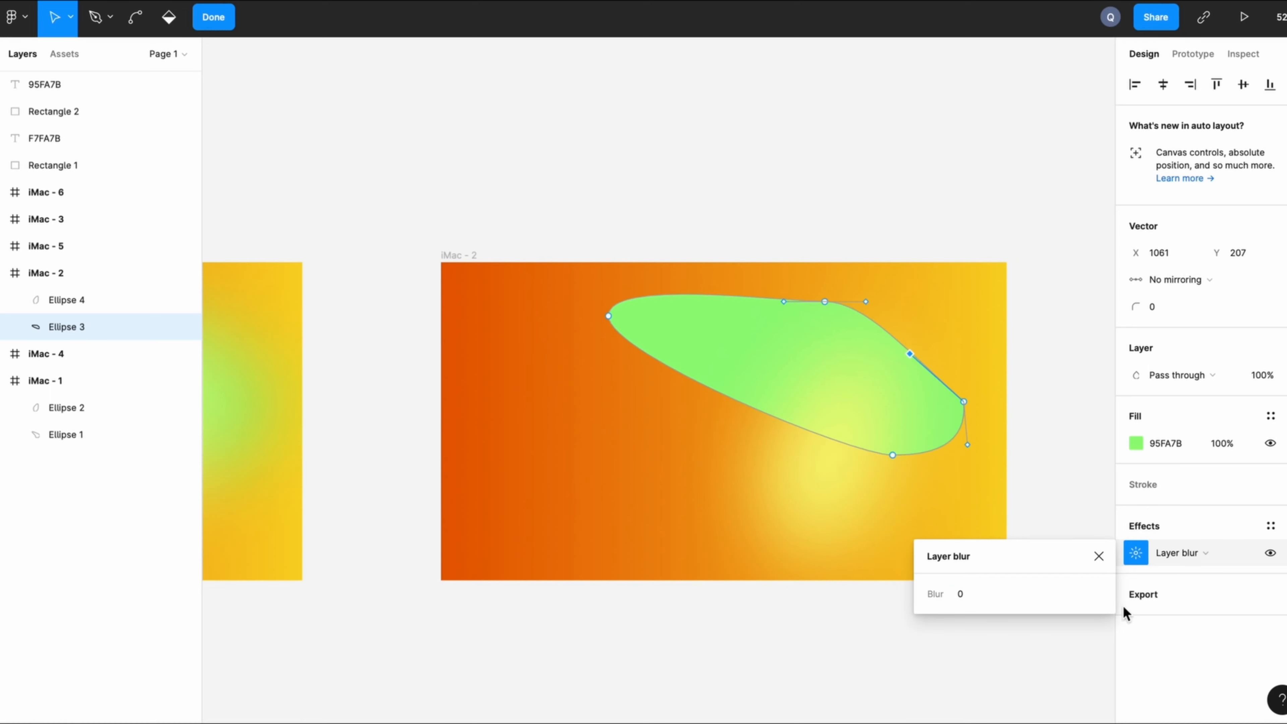
{"action": "left_click", "coordinate": [1099, 556]}
- Refine the green shape's curve in iMac - 2 by adjusting the anchors and handles along its right tip and lower edge
{"action": "left_click", "coordinate": [964, 400]}
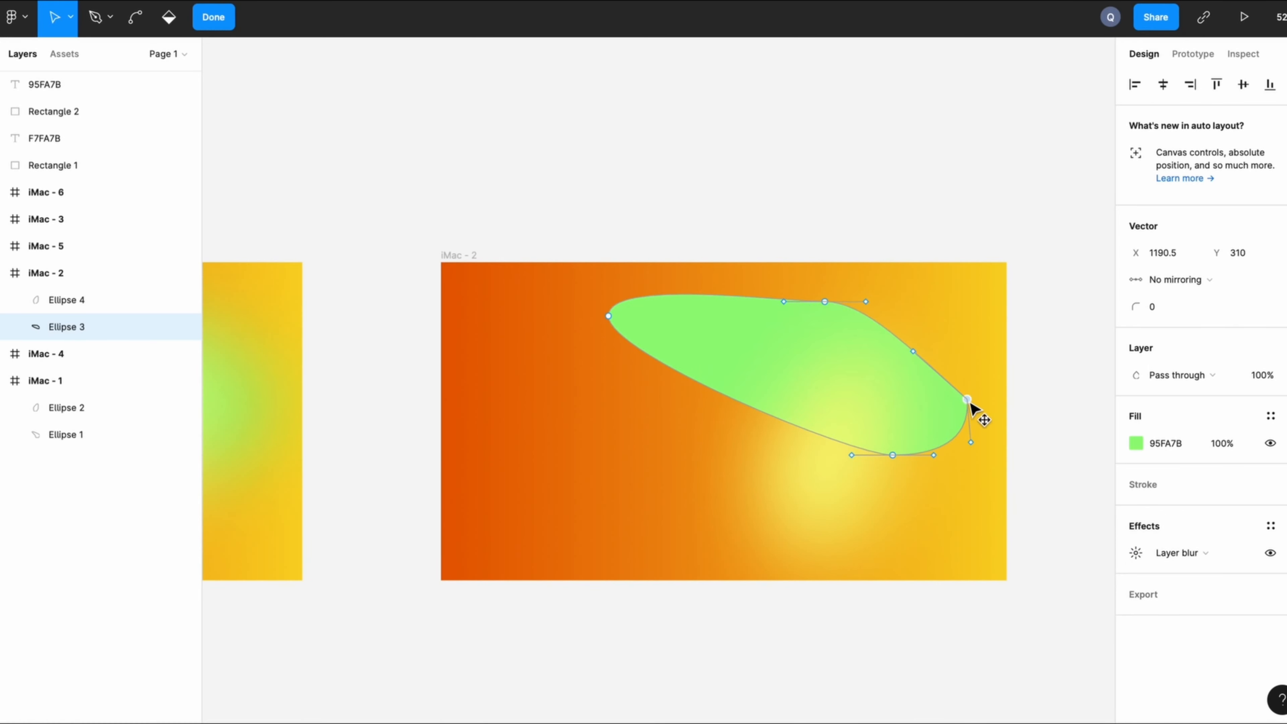
{"action": "left_click_drag", "start_coordinate": [919, 346], "coordinate": [919, 341]}
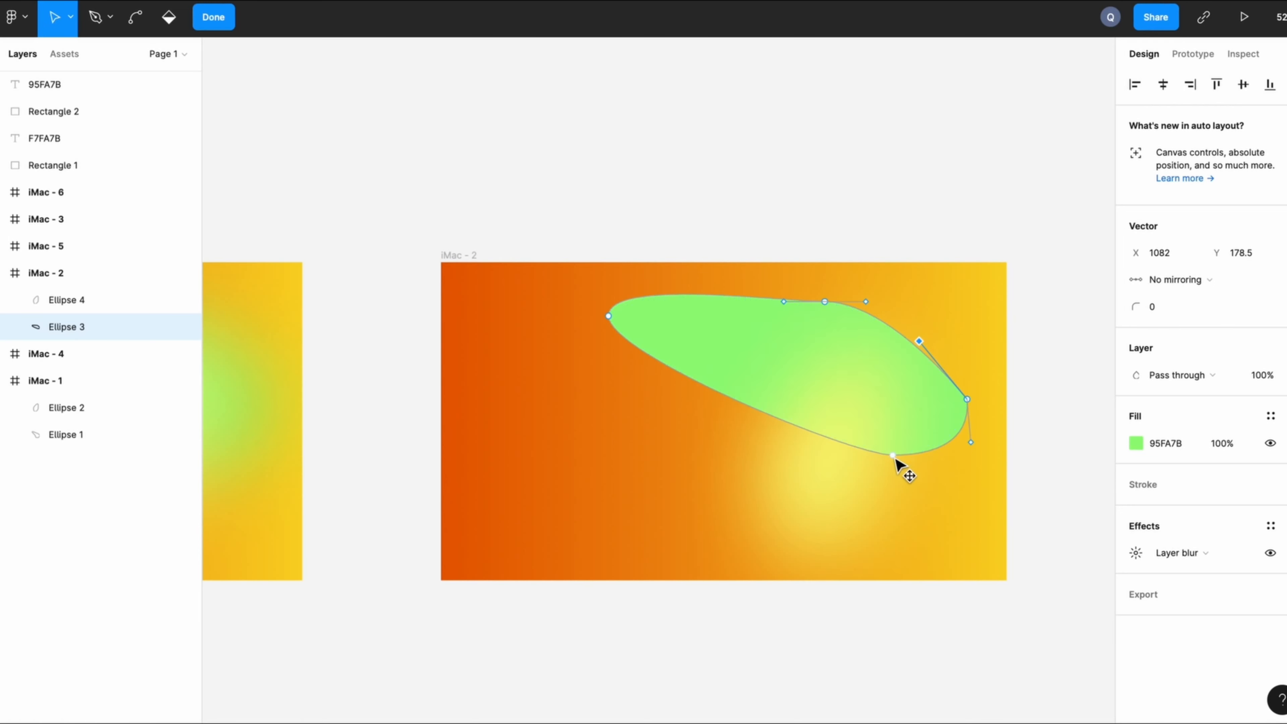
{"action": "mouse_move", "coordinate": [893, 451]}
{"action": "left_mouse_down"}
{"action": "mouse_move", "coordinate": [896, 433]}
{"action": "mouse_move", "coordinate": [908, 453]}
{"action": "mouse_move", "coordinate": [866, 443]}
{"action": "left_mouse_up"}
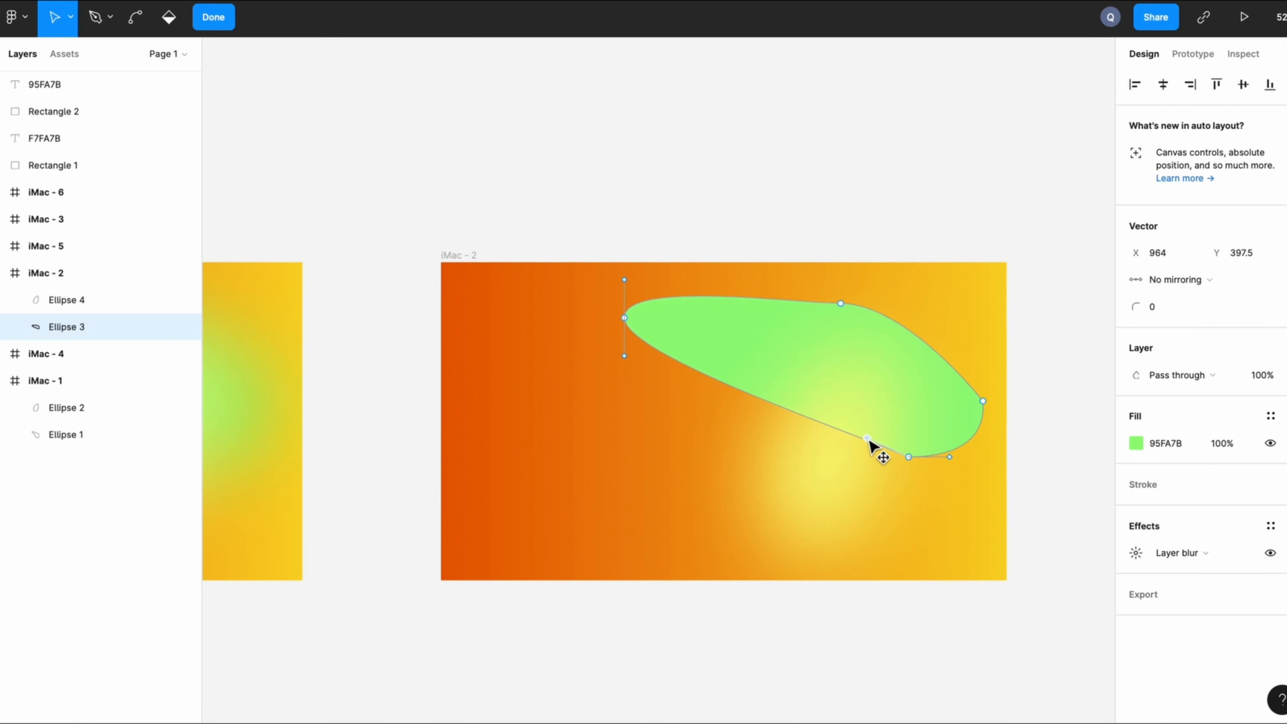
{"action": "left_click_drag", "start_coordinate": [786, 492], "coordinate": [780, 431]}
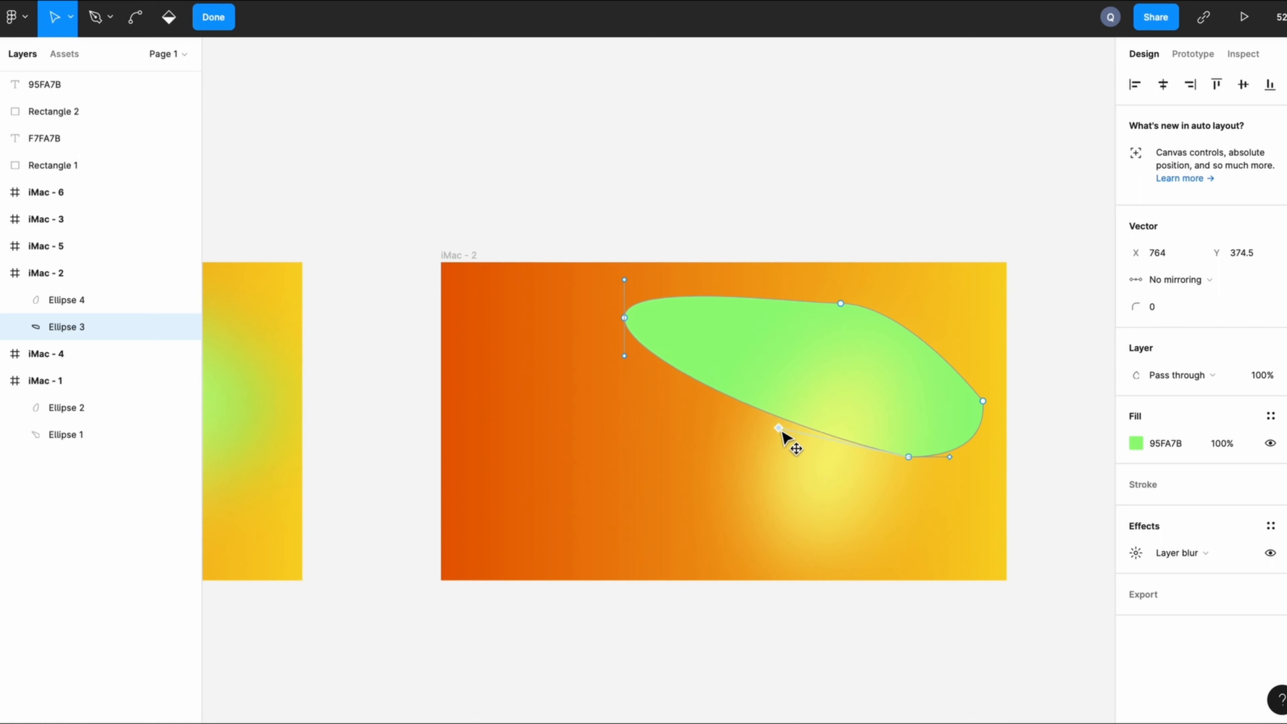
- Set the yellow shape's layer blur in iMac - 2 to 0 and stretch its top anchor toward the frame's upper-right corner
{"action": "left_click", "coordinate": [830, 487]}
{"action": "double_click", "coordinate": [851, 426]}
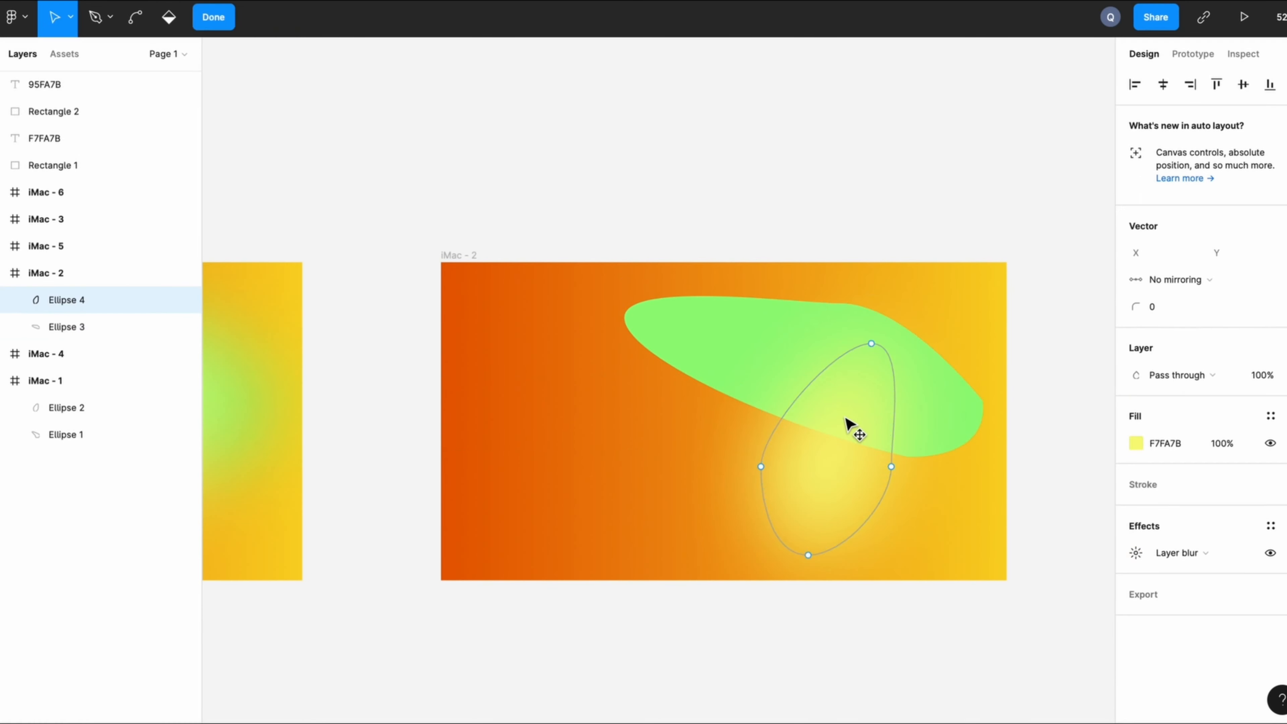
{"action": "left_click", "coordinate": [1135, 553]}
{"action": "key", "text": "Return"}
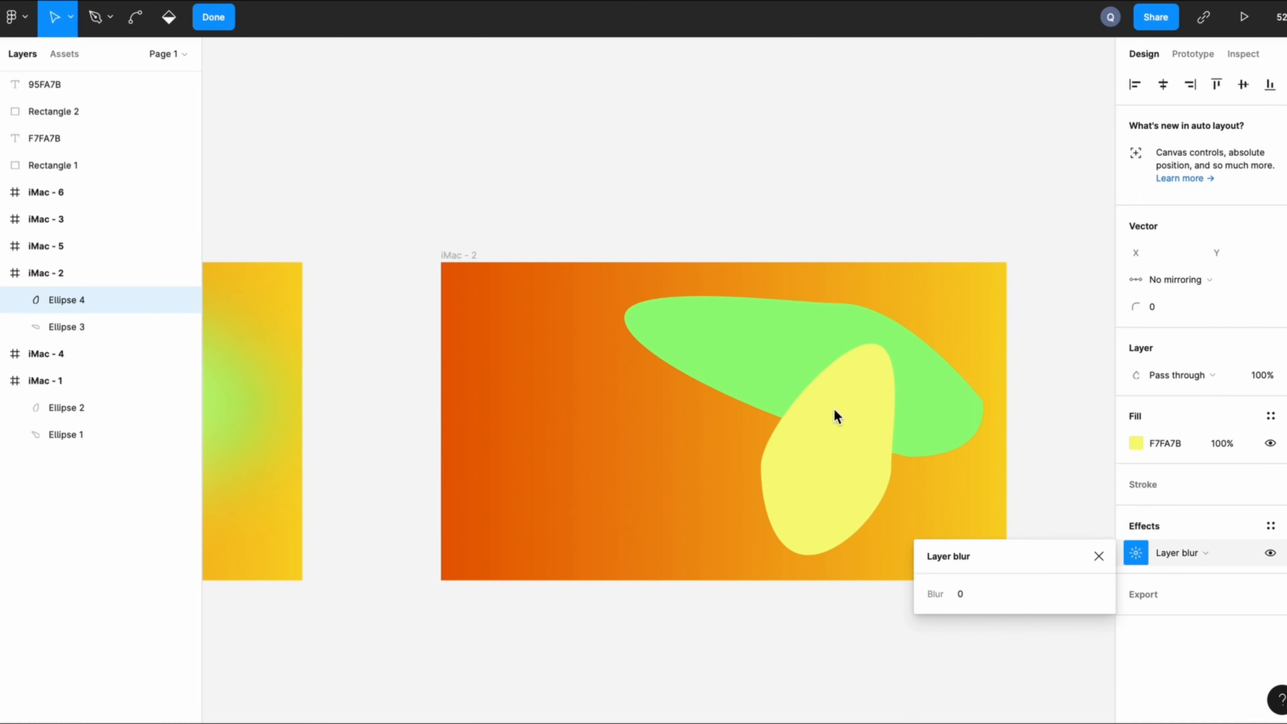
{"action": "left_click", "coordinate": [1107, 563]}
{"action": "left_click_drag", "start_coordinate": [874, 345], "coordinate": [955, 298]}
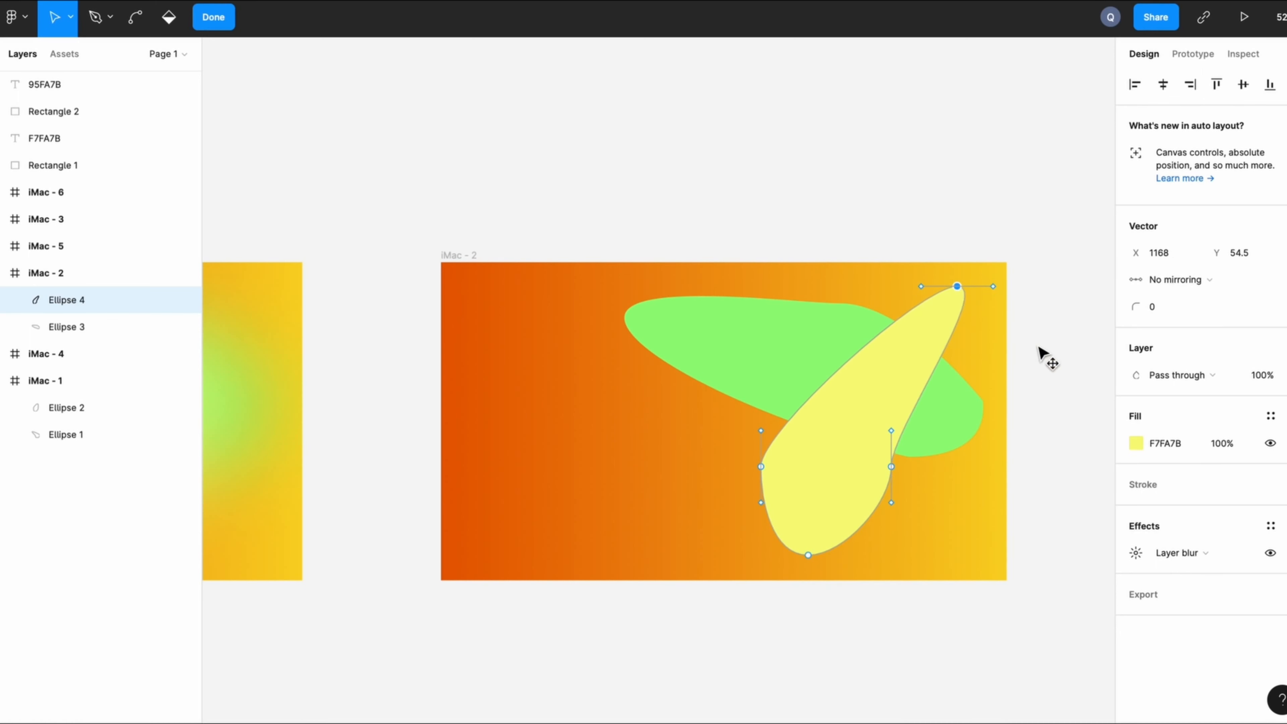
{"action": "key", "text": "Escape"}
- Set the layer blur of both the green and yellow shapes in iMac - 2 to 200
{"action": "left_click", "coordinate": [810, 345], "text": "shift"}
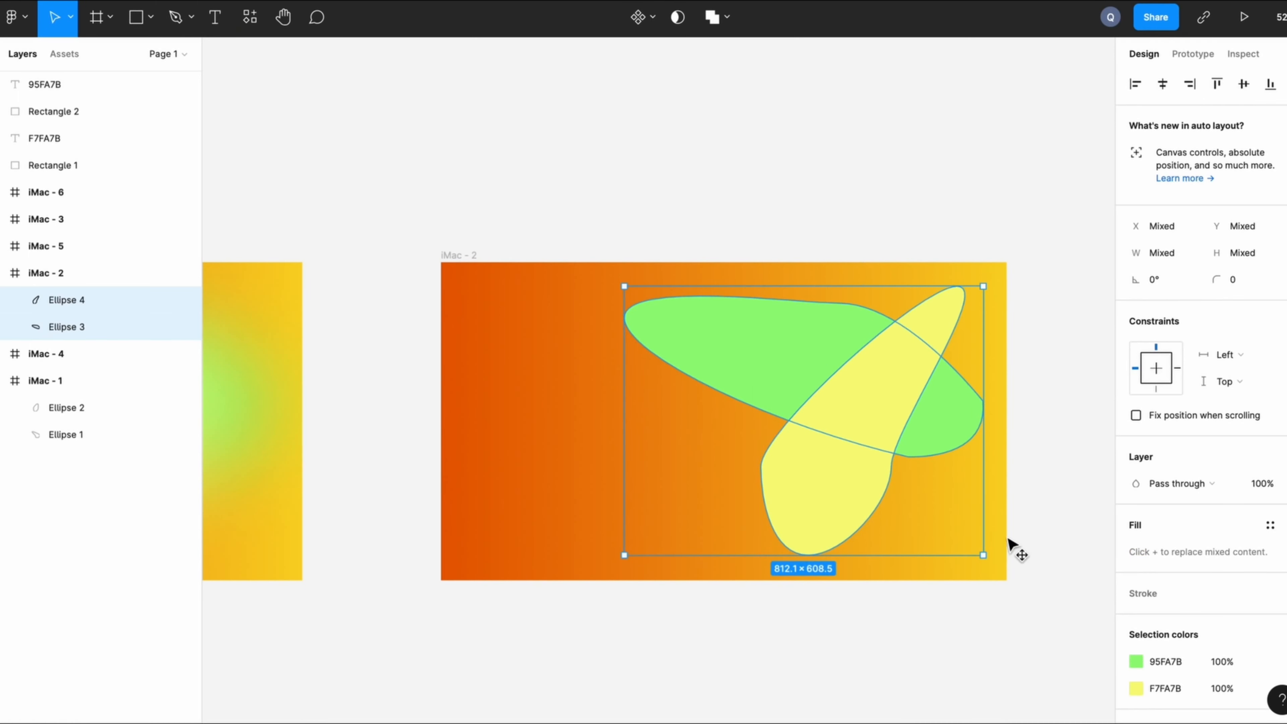
{"action": "scroll", "coordinate": [1129, 626], "scroll_direction": "down", "scroll_amount": 3}
{"action": "left_click", "coordinate": [1135, 629]}
{"action": "key", "text": "Return"}
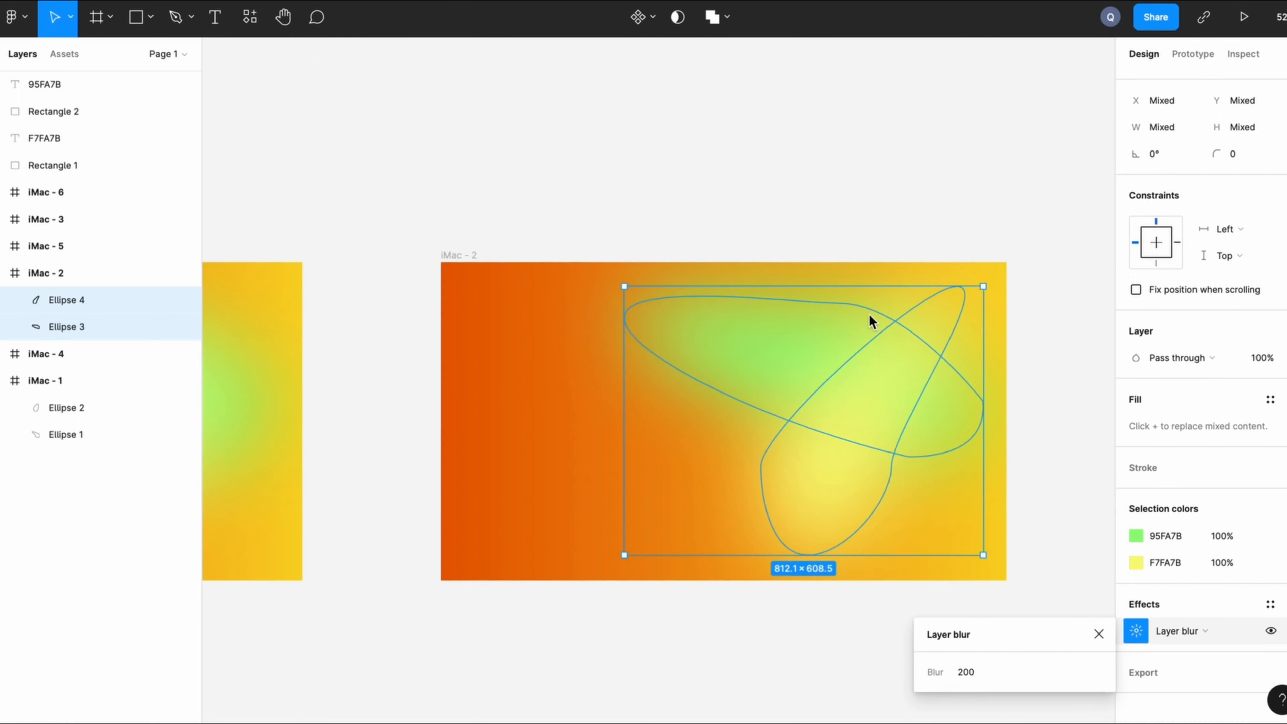
{"action": "left_click", "coordinate": [974, 216]}
- Enlarge the green shape in iMac - 1 toward the upper left to about 639 × 448
{"action": "scroll", "coordinate": [930, 221], "scroll_direction": "left", "scroll_amount": 5}
{"action": "scroll", "coordinate": [930, 223], "scroll_direction": "right", "scroll_amount": 5}
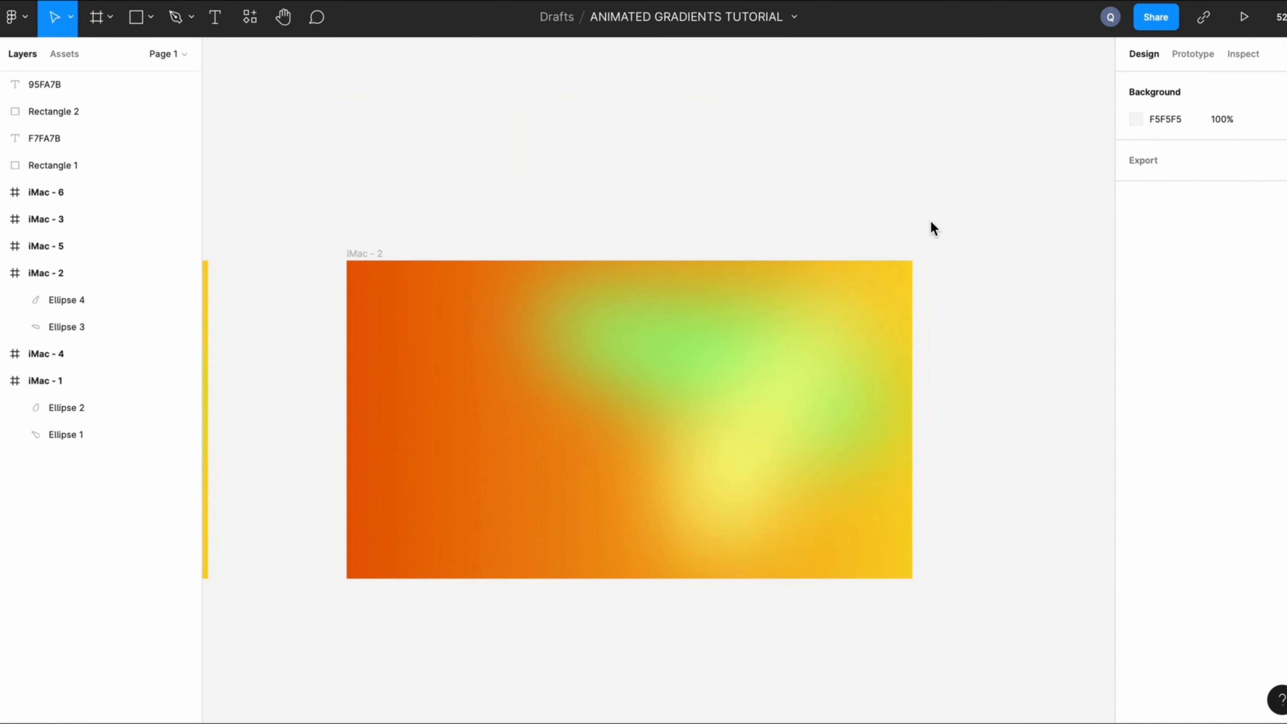
{"action": "scroll", "coordinate": [930, 221], "scroll_direction": "left", "scroll_amount": 8}
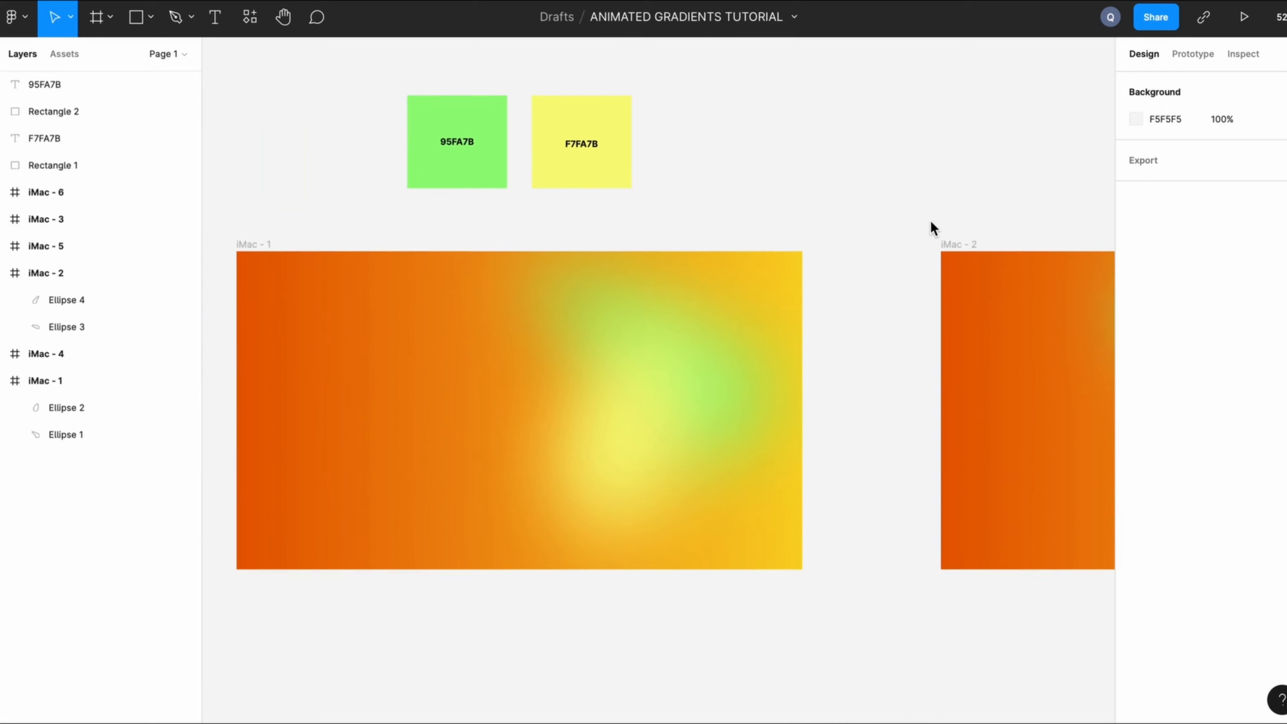
{"action": "left_click", "coordinate": [681, 320]}
{"action": "left_click", "coordinate": [590, 305]}
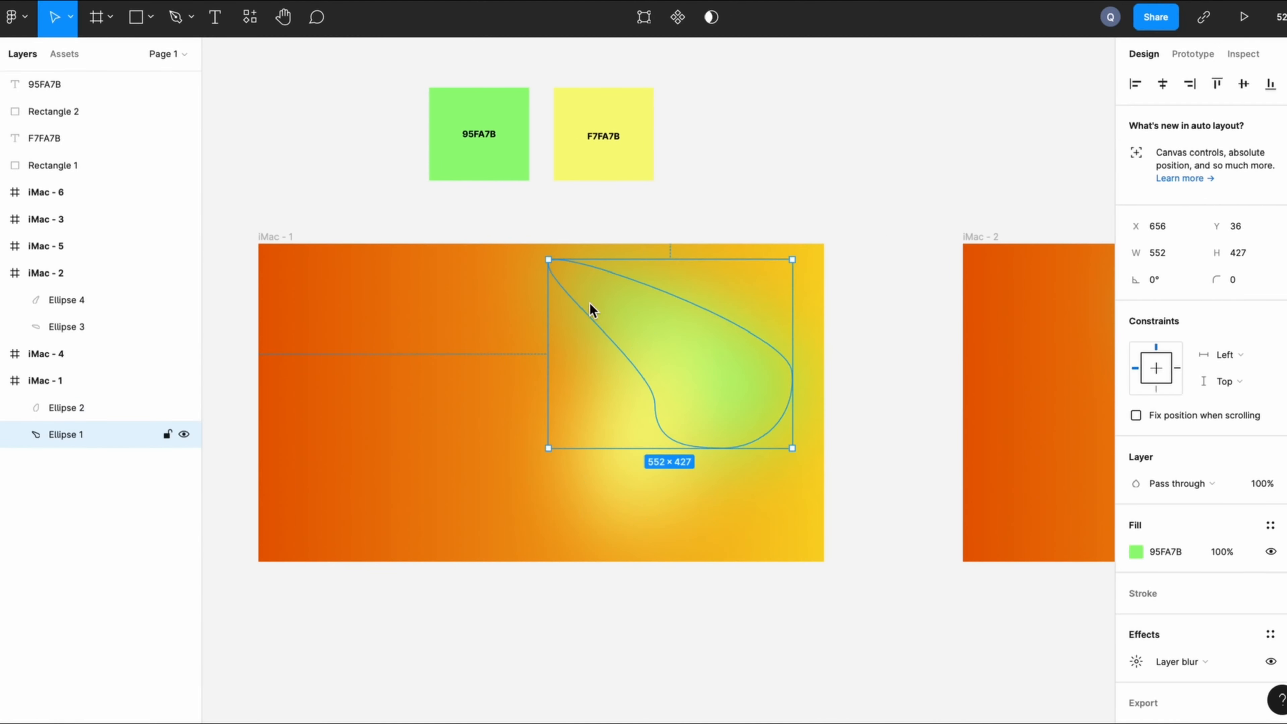
{"action": "left_click", "coordinate": [913, 96]}
{"action": "scroll", "coordinate": [913, 96], "scroll_direction": "right", "scroll_amount": 5}
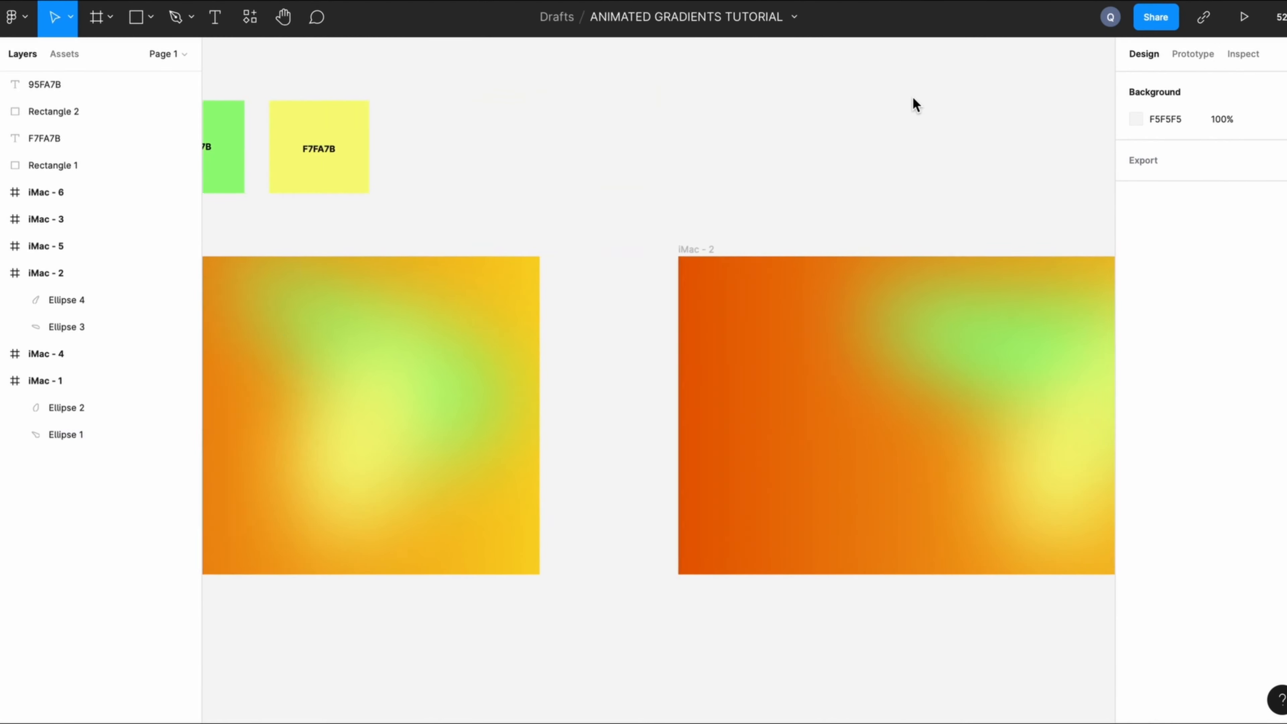
{"action": "scroll", "coordinate": [913, 97], "scroll_direction": "left", "scroll_amount": 2}
{"action": "left_click", "coordinate": [453, 332]}
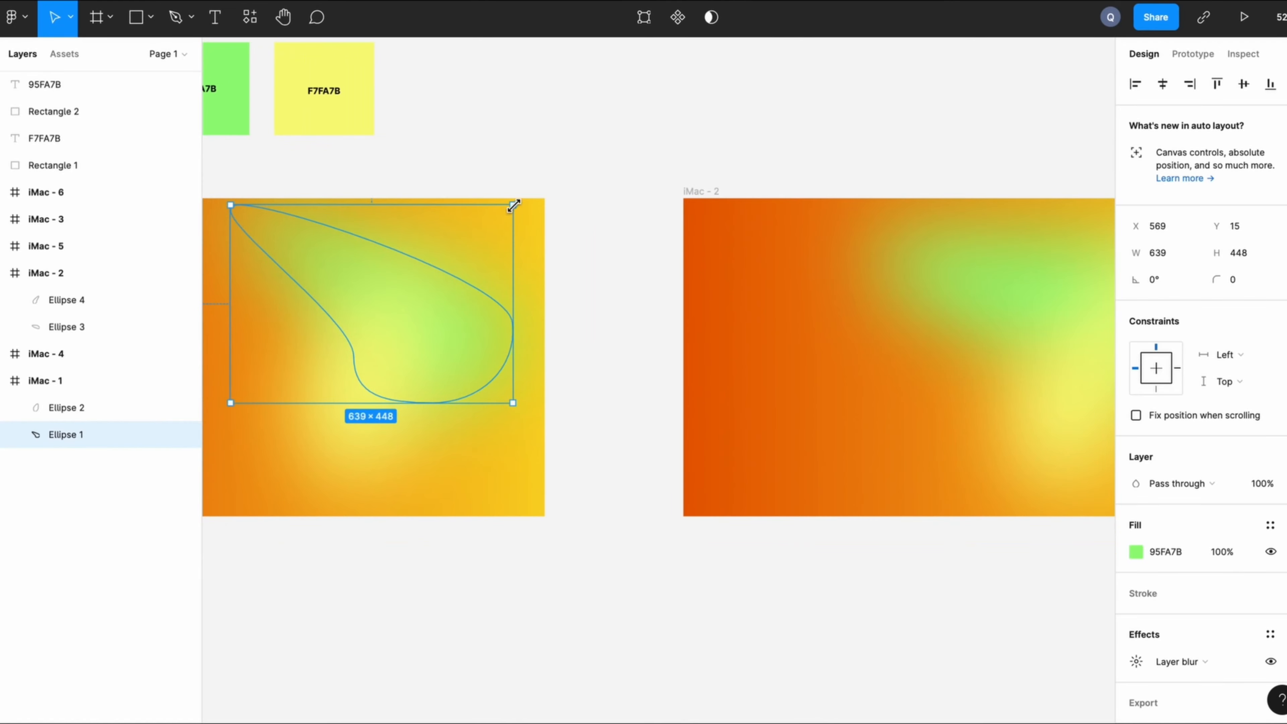
{"action": "left_click", "coordinate": [624, 133]}
- Copy the two blurred shapes from iMac - 2 into the iMac - 3 frame
{"action": "scroll", "coordinate": [624, 134], "scroll_direction": "left", "scroll_amount": 4}
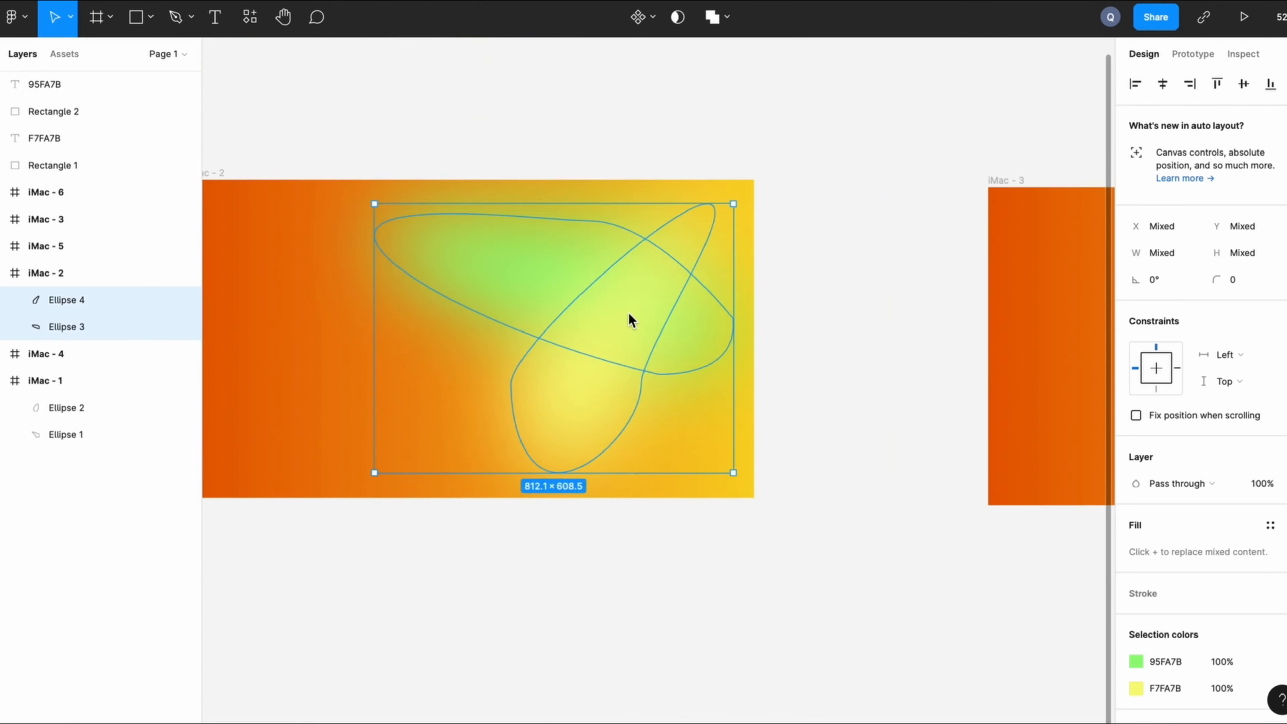
{"action": "left_click_drag", "start_coordinate": [628, 313], "coordinate": [796, 314]}
{"action": "scroll", "coordinate": [827, 334], "scroll_direction": "right", "scroll_amount": 8}
{"action": "left_click", "coordinate": [861, 355]}
{"action": "key", "text": "super+z"}
- Set the layer blur of both shapes in iMac - 3 to 0
{"action": "scroll", "coordinate": [1135, 609], "scroll_direction": "down", "scroll_amount": 3}
{"action": "left_click", "coordinate": [1135, 630]}
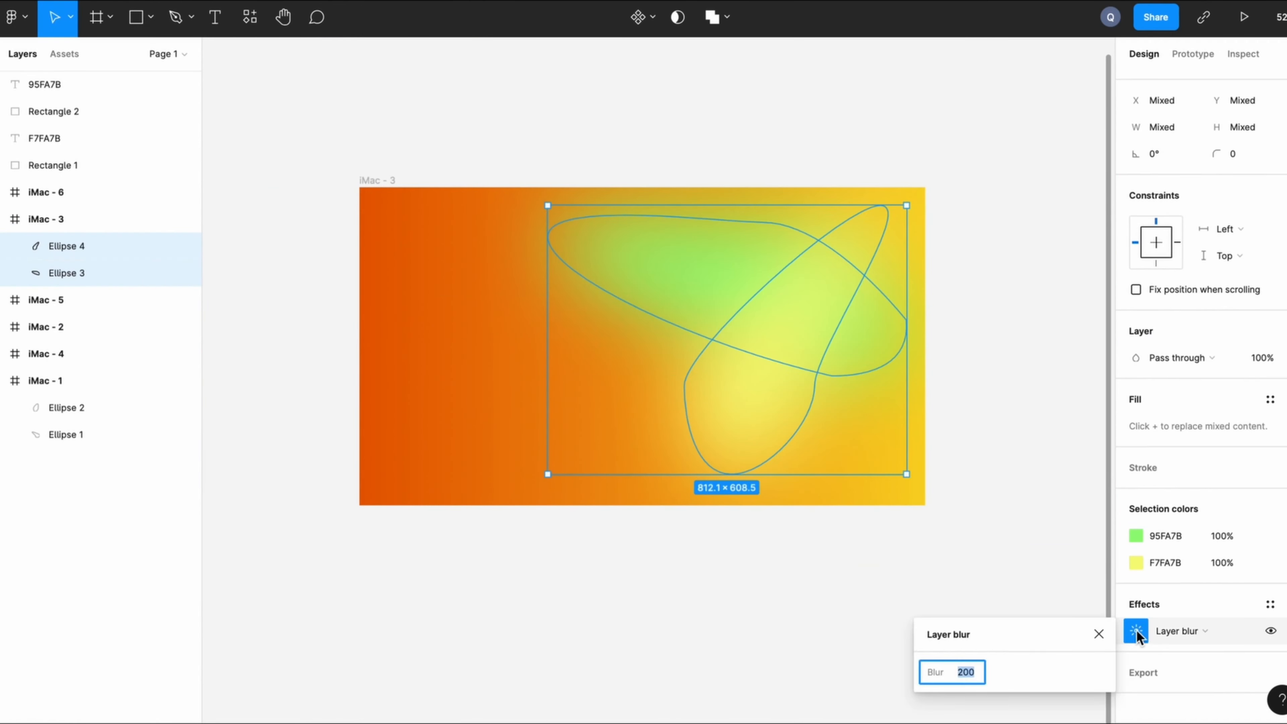
{"action": "type", "text": "0"}
{"action": "key", "text": "Return"}
- Reshape the green shape in iMac - 3 by moving its top anchor up-left and its lower anchor far to the left
{"action": "left_click", "coordinate": [780, 375]}
{"action": "double_click", "coordinate": [733, 269]}
{"action": "left_click_drag", "start_coordinate": [768, 222], "coordinate": [699, 190]}
{"action": "left_click", "coordinate": [832, 376]}
{"action": "left_click_drag", "start_coordinate": [831, 376], "coordinate": [548, 341]}
- Pull the yellow shape's top anchor in iMac - 3 far to the left so the shape leans left
{"action": "left_click", "coordinate": [707, 399]}
{"action": "double_click", "coordinate": [862, 230]}
{"action": "left_click_drag", "start_coordinate": [880, 207], "coordinate": [636, 217]}
{"action": "left_click", "coordinate": [1015, 257]}
- Nudge both shapes in iMac - 3 slightly down and shrink the green shape a little from its lower-right corner
{"action": "left_click", "coordinate": [764, 304]}
{"action": "left_click", "coordinate": [742, 317]}
{"action": "left_click", "coordinate": [807, 270], "text": "shift"}
{"action": "left_click_drag", "start_coordinate": [806, 270], "coordinate": [808, 282]}
{"action": "left_click", "coordinate": [855, 324]}
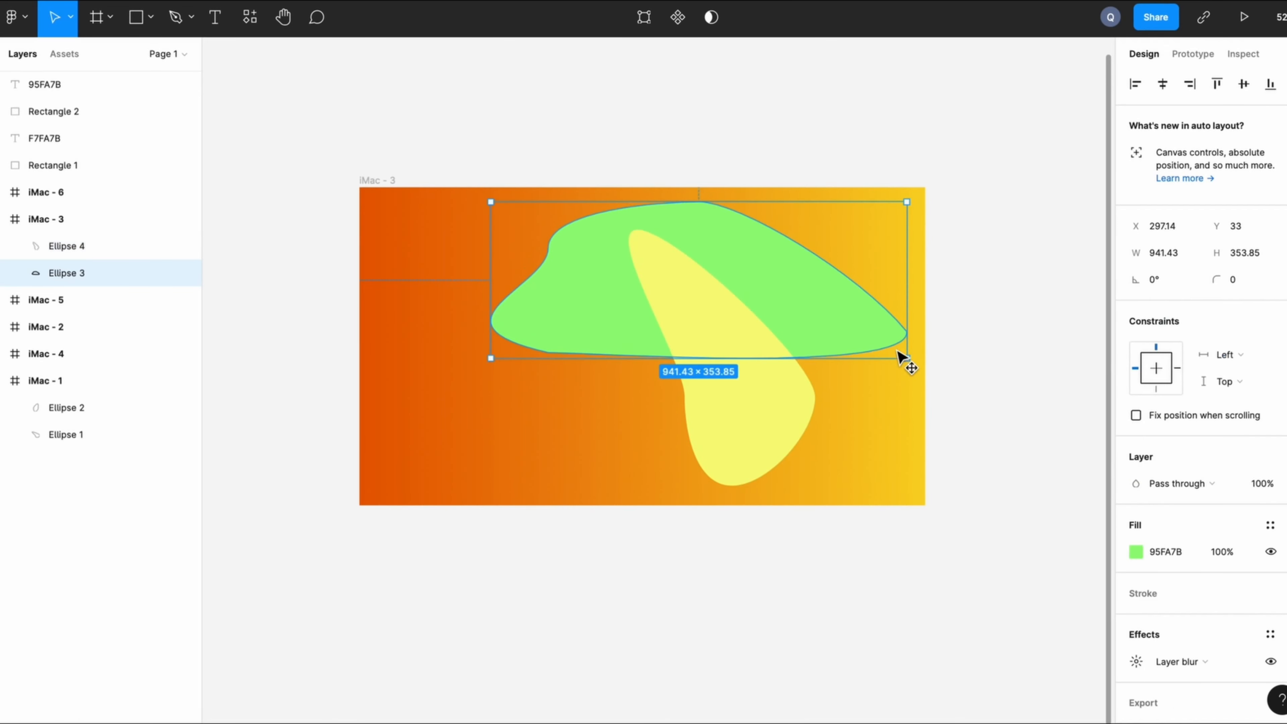
{"action": "left_click_drag", "start_coordinate": [907, 359], "coordinate": [902, 348]}
- Set the layer blur of the green and yellow shapes in iMac - 3 to 200
{"action": "left_click", "coordinate": [746, 366], "text": "shift"}
{"action": "scroll", "coordinate": [1198, 456], "scroll_direction": "down", "scroll_amount": 4}
{"action": "left_click", "coordinate": [1137, 632]}
{"action": "type", "text": "200"}
{"action": "key", "text": "Return"}
{"action": "left_click", "coordinate": [968, 311]}
- Duplicate the two blurred shapes of iMac - 3 and place the copies in the iMac - 4 frame
{"action": "left_click", "coordinate": [754, 382]}
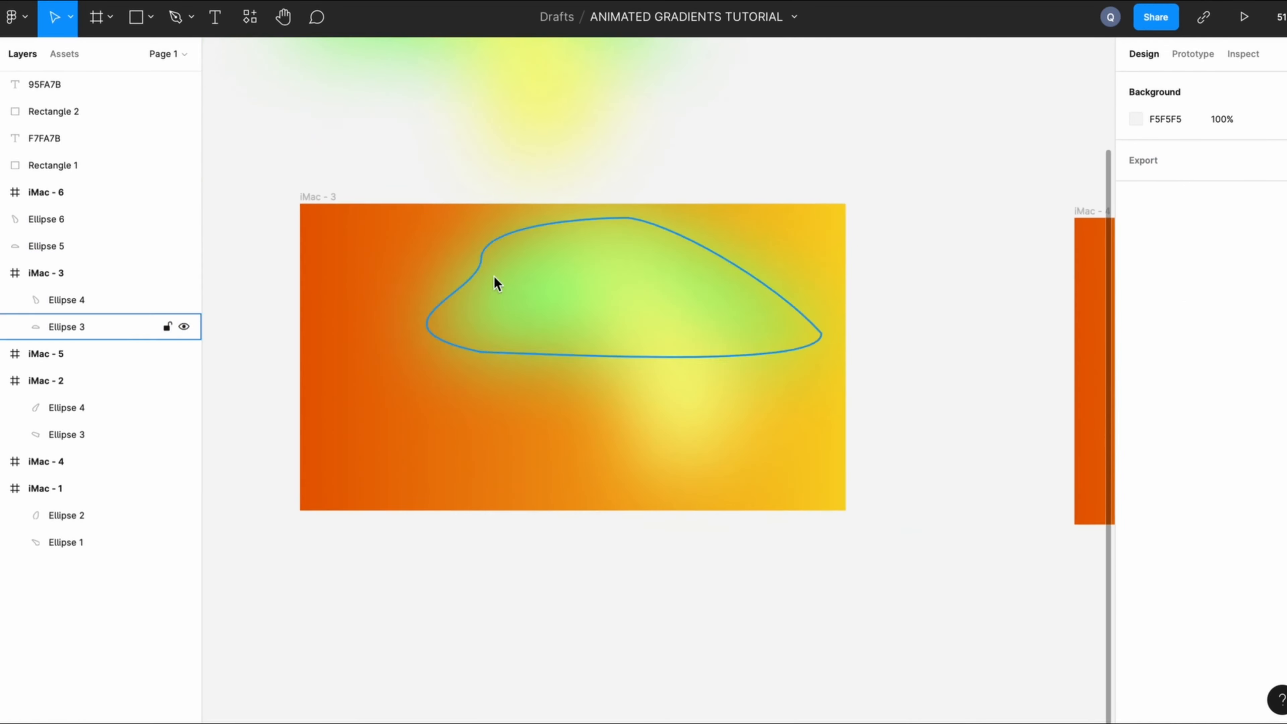
{"action": "left_click", "coordinate": [494, 285]}
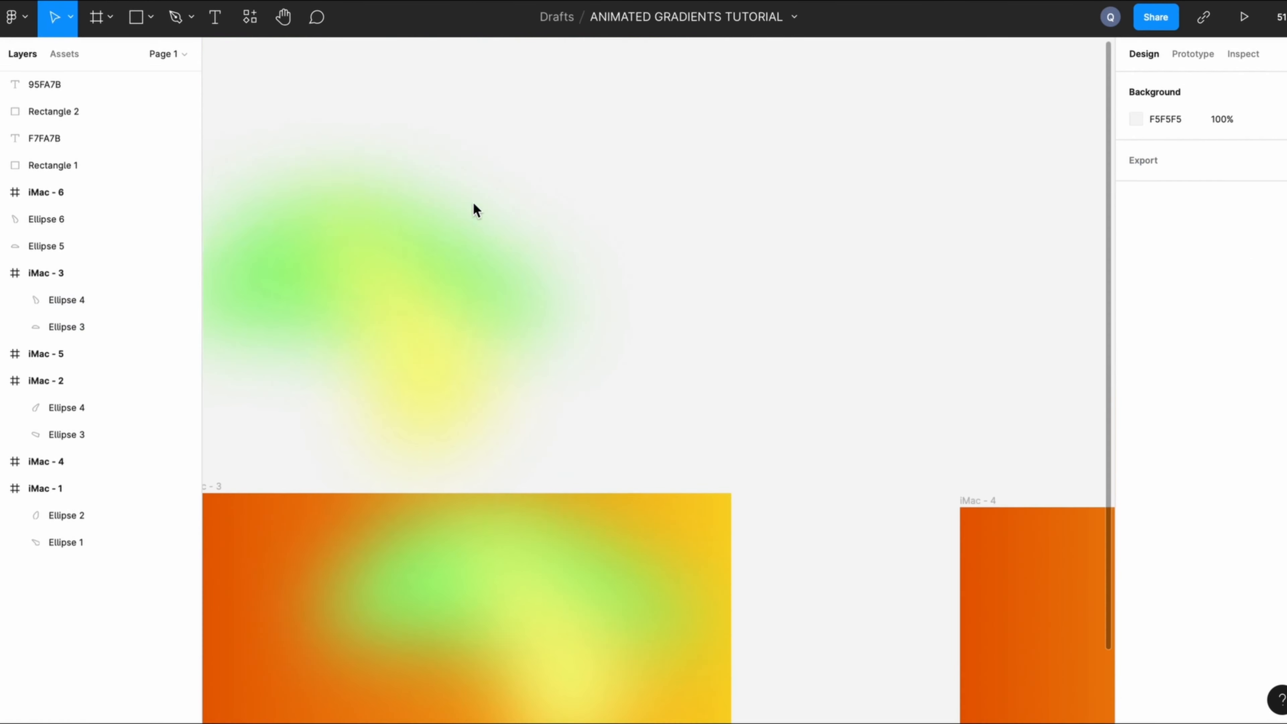
{"action": "left_click_drag", "start_coordinate": [474, 210], "coordinate": [798, 361]}
- Reshape the iMac - 4 shapes by pulling the green shape's left anchor far left and shifting the yellow shape's upper anchors left
{"action": "double_click", "coordinate": [797, 361]}
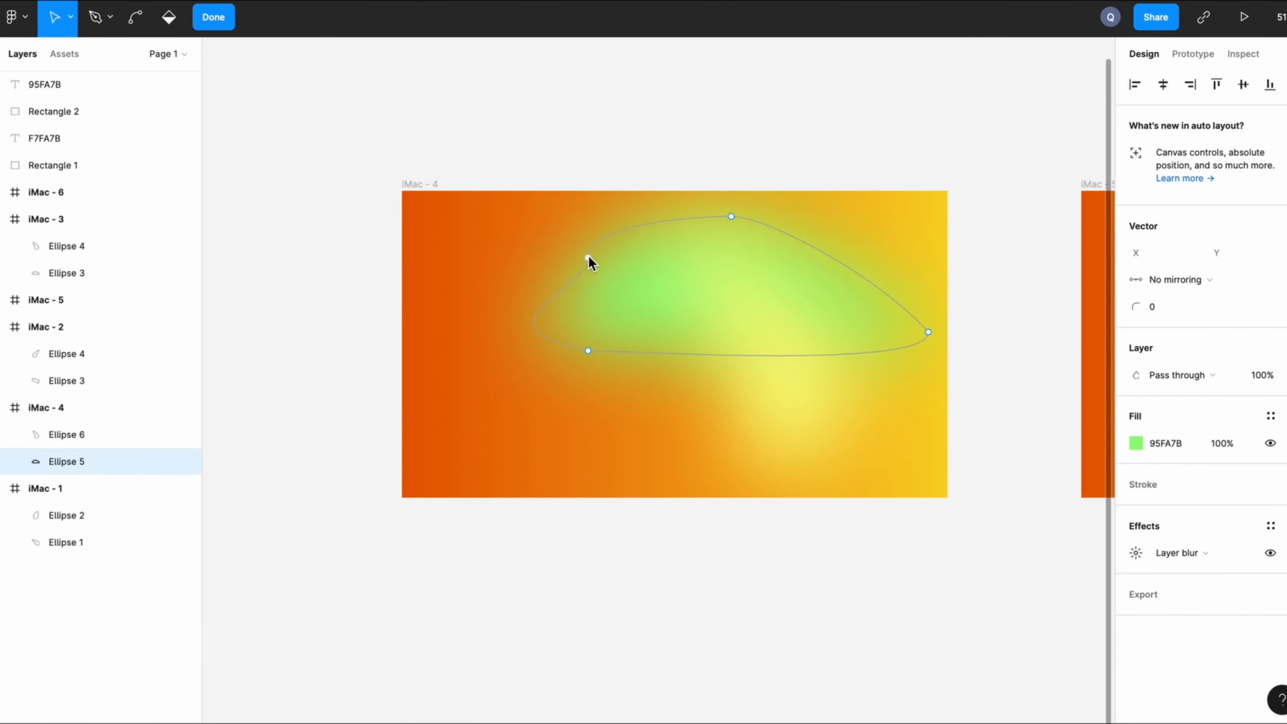
{"action": "left_click_drag", "start_coordinate": [589, 266], "coordinate": [479, 244]}
{"action": "double_click", "coordinate": [773, 393]}
{"action": "left_click_drag", "start_coordinate": [680, 225], "coordinate": [624, 258]}
{"action": "left_click_drag", "start_coordinate": [734, 350], "coordinate": [715, 346]}
{"action": "left_click", "coordinate": [870, 379]}
{"action": "scroll", "coordinate": [870, 379], "scroll_direction": "right", "scroll_amount": 3}
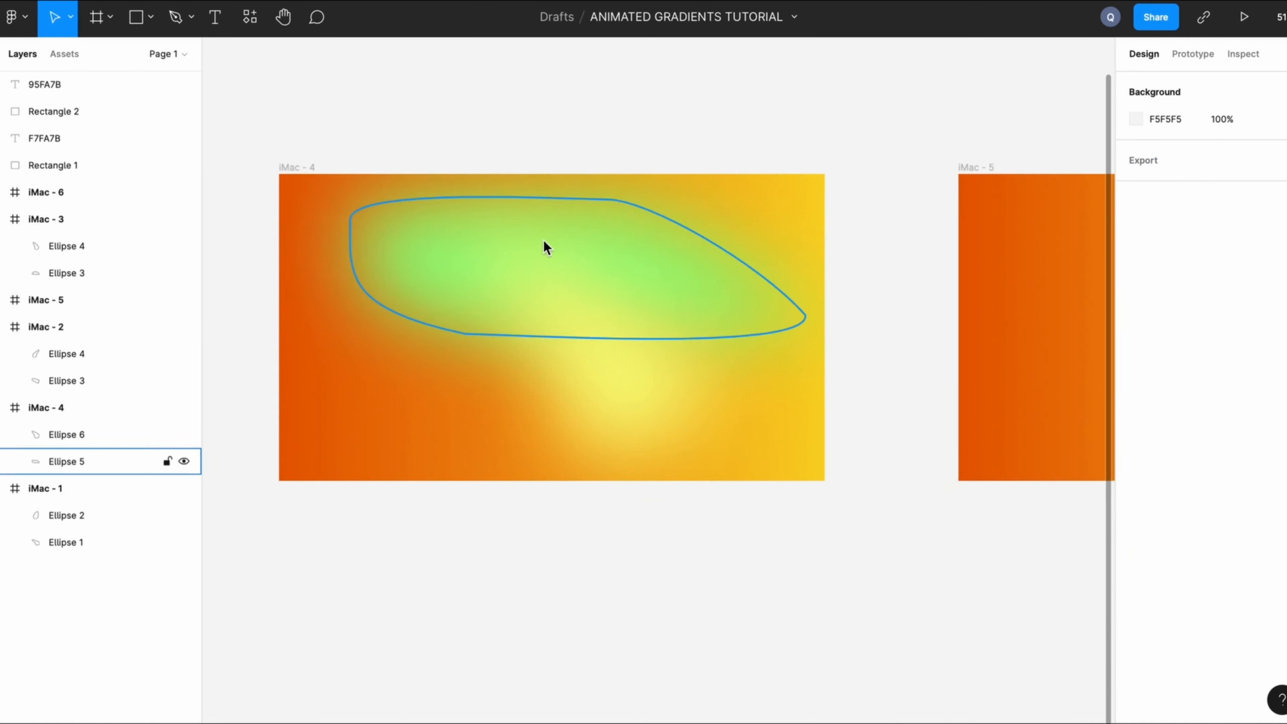
- Duplicate the green and yellow shapes of iMac - 4 into the iMac - 5 frame
{"action": "left_click", "coordinate": [434, 262]}
{"action": "left_click", "coordinate": [560, 311]}
{"action": "left_click", "coordinate": [447, 236]}
{"action": "left_click", "coordinate": [560, 310], "text": "shift"}
{"action": "left_click_drag", "start_coordinate": [614, 366], "coordinate": [957, 353], "text": "alt"}
{"action": "scroll", "coordinate": [957, 353], "scroll_direction": "right", "scroll_amount": 4}
- Try rotating the green shape in iMac - 5 by -30 degrees and by -15 degrees
{"action": "left_click", "coordinate": [779, 256]}
{"action": "left_click", "coordinate": [1161, 281]}
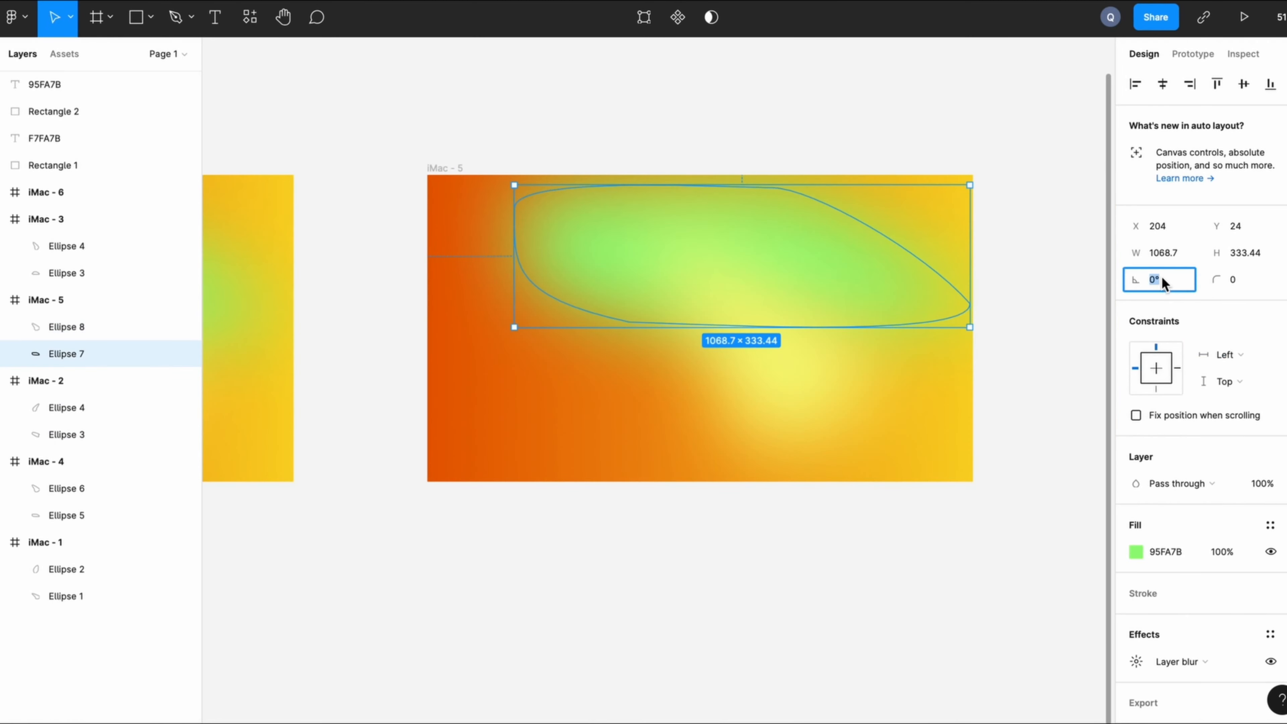
{"action": "type", "text": "-30"}
{"action": "key", "text": "Return"}
{"action": "left_click", "coordinate": [1185, 286]}
{"action": "type", "text": "-15"}
{"action": "key", "text": "Return"}
- Rotate the green shape in iMac - 5 to slope up to the right, and raise and enlarge the yellow shape to about 697 × 664
{"action": "left_click_drag", "start_coordinate": [535, 124], "coordinate": [510, 304]}
{"action": "left_click_drag", "start_coordinate": [783, 341], "coordinate": [775, 307]}
{"action": "left_click_drag", "start_coordinate": [642, 174], "coordinate": [605, 145]}
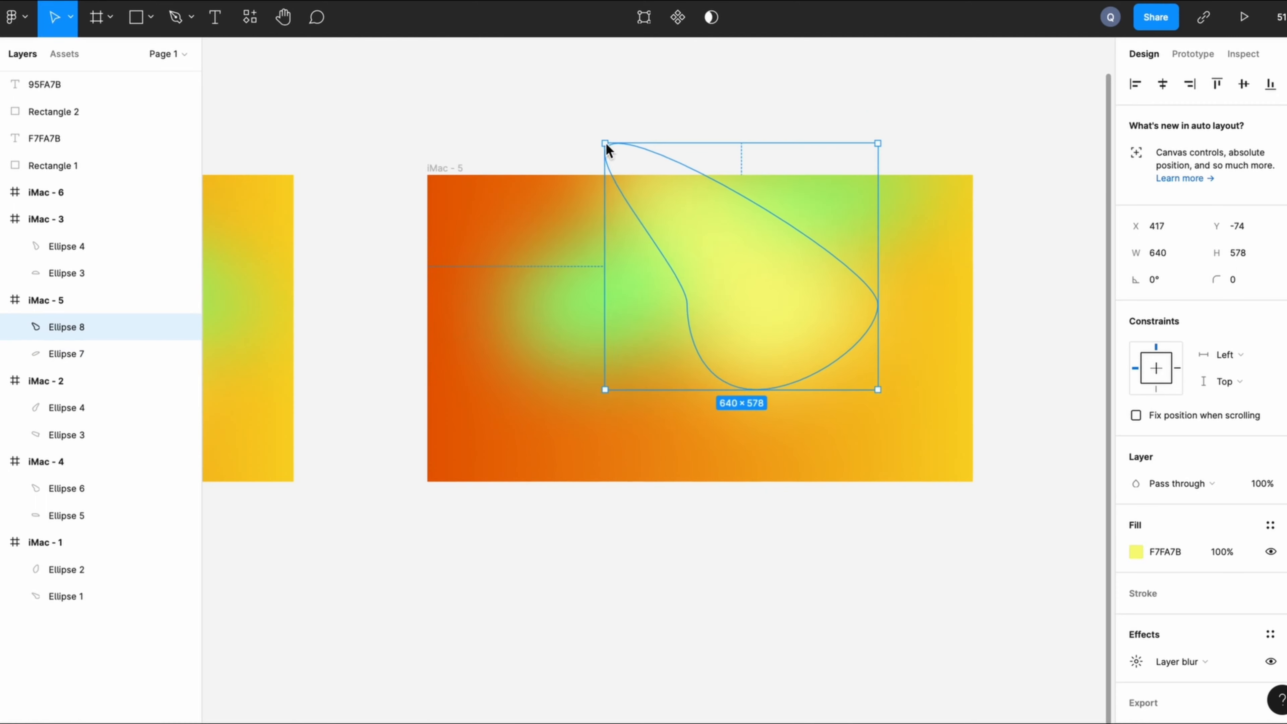
{"action": "left_click_drag", "start_coordinate": [877, 388], "coordinate": [911, 437]}
{"action": "left_click", "coordinate": [1038, 323]}
{"action": "scroll", "coordinate": [1038, 323], "scroll_direction": "left", "scroll_amount": 2}
{"action": "scroll", "coordinate": [1038, 323], "scroll_direction": "right", "scroll_amount": 2}
{"action": "left_click", "coordinate": [820, 264]}
{"action": "left_click", "coordinate": [1070, 268]}
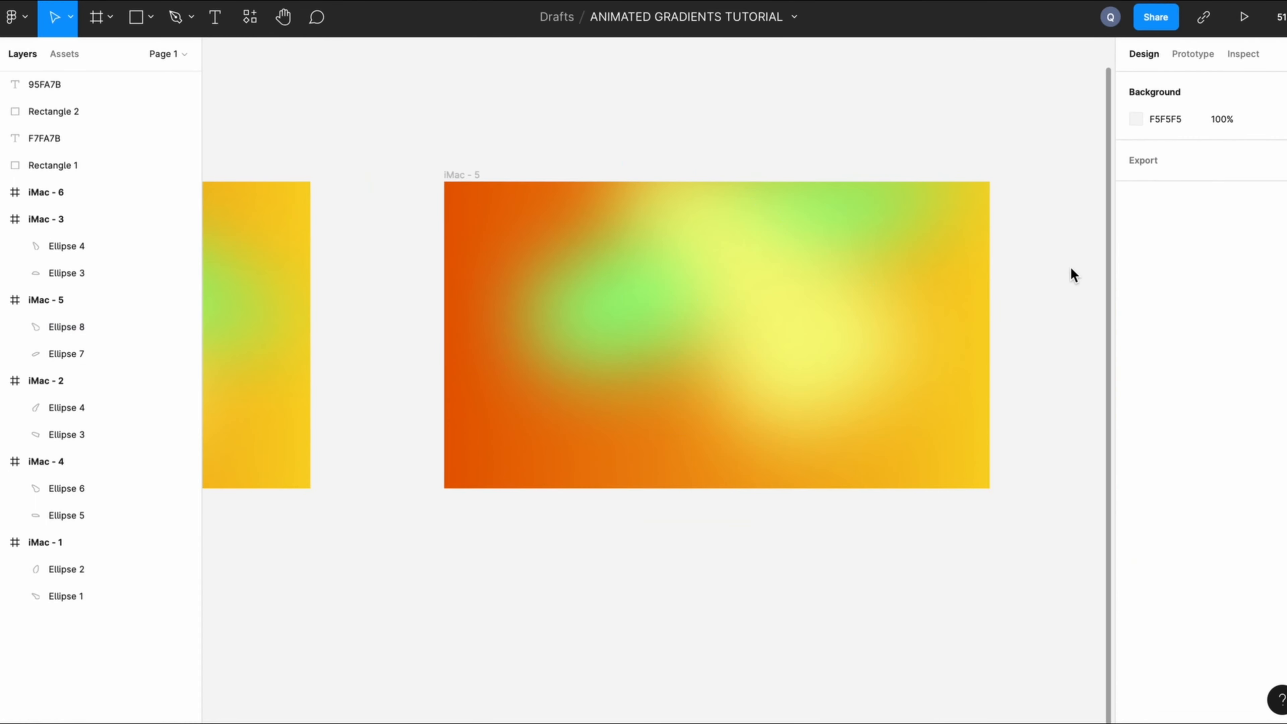
- Copy the green and yellow shapes from iMac - 5 into the iMac - 6 frame
{"action": "scroll", "coordinate": [1070, 267], "scroll_direction": "right", "scroll_amount": 4}
{"action": "left_click", "coordinate": [620, 213]}
{"action": "left_click", "coordinate": [554, 349], "text": "shift"}
{"action": "left_click_drag", "start_coordinate": [551, 296], "coordinate": [1054, 365]}
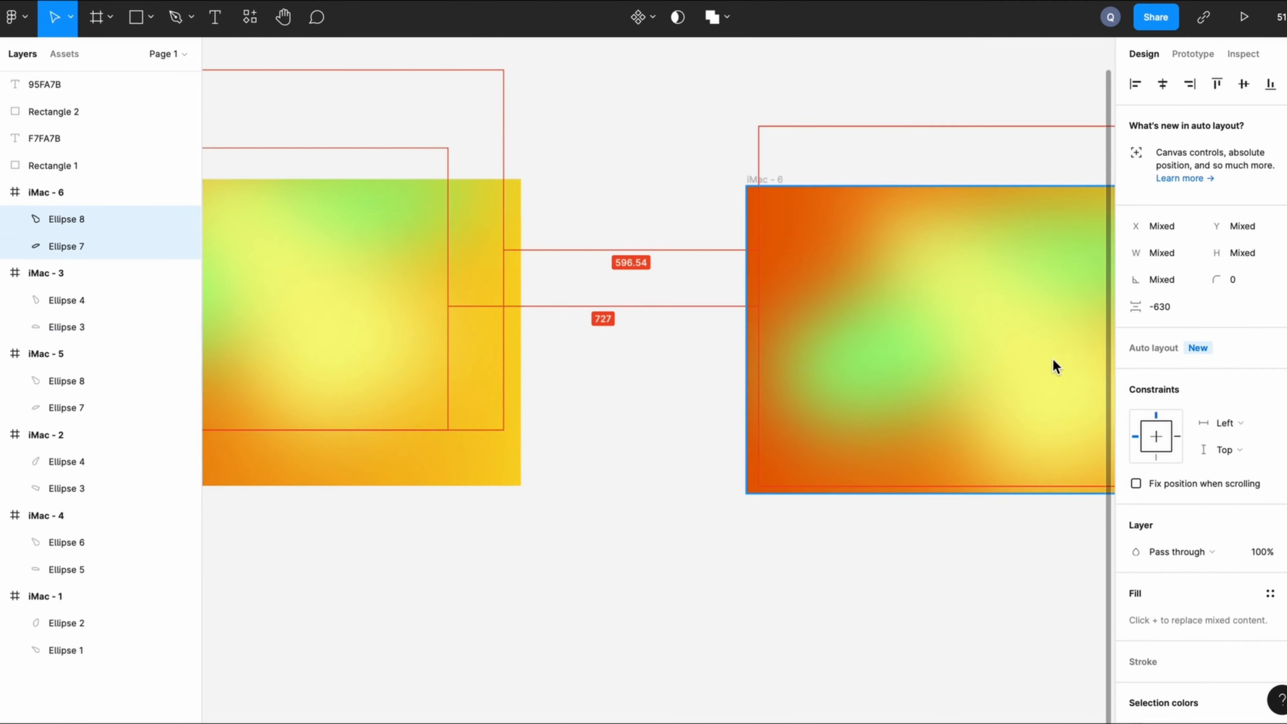
{"action": "scroll", "coordinate": [764, 348], "scroll_direction": "right", "scroll_amount": 4}
- Reshape the green shape in iMac - 6 by moving its right tip up-left and its upper anchor far to the left
{"action": "left_click", "coordinate": [971, 227]}
{"action": "double_click", "coordinate": [971, 227]}
{"action": "left_click_drag", "start_coordinate": [967, 224], "coordinate": [929, 183]}
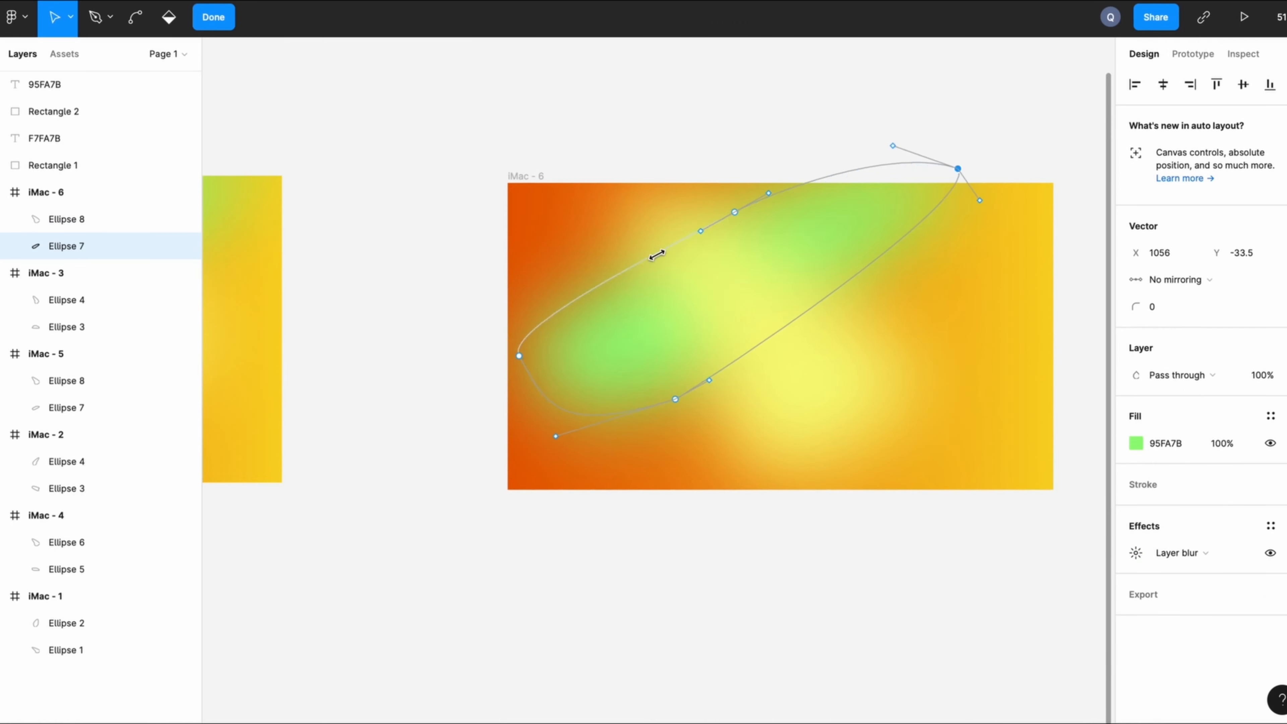
{"action": "left_click_drag", "start_coordinate": [734, 212], "coordinate": [574, 245]}
{"action": "key", "text": "Return"}
- Rotate the yellow shape in iMac - 6 to about -20 degrees
{"action": "left_click", "coordinate": [772, 322]}
{"action": "left_click_drag", "start_coordinate": [620, 184], "coordinate": [695, 168]}
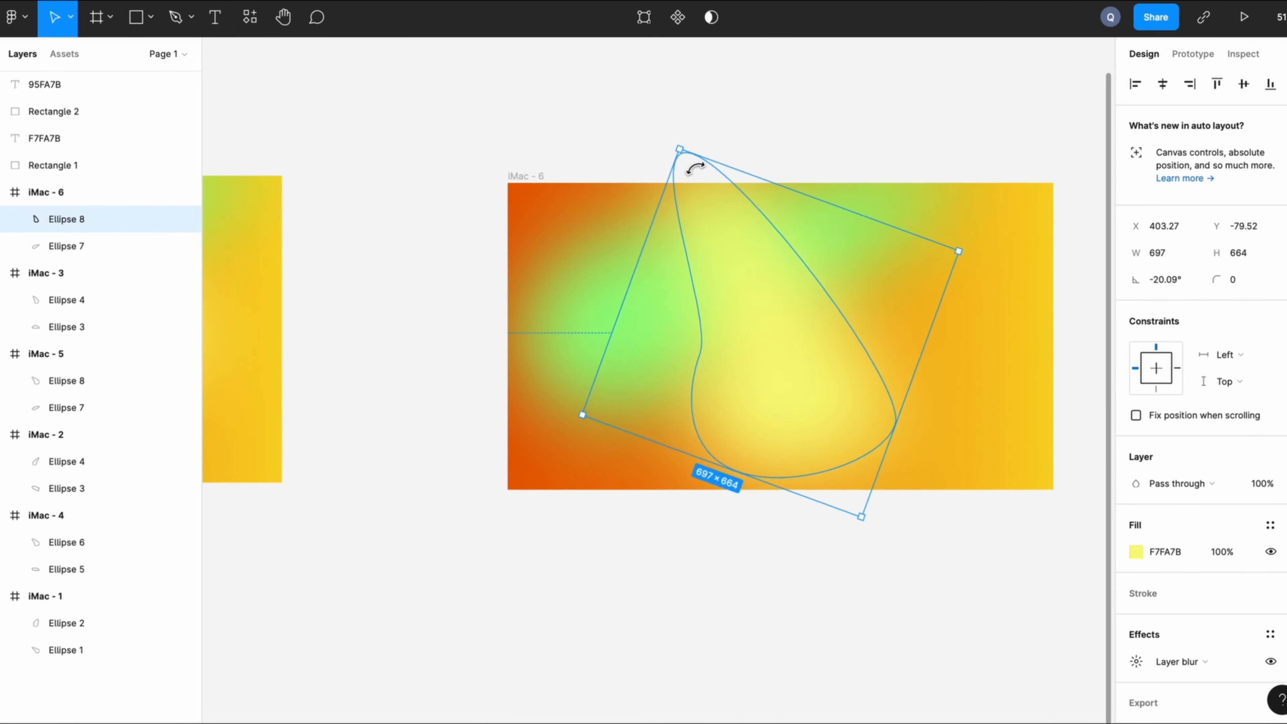
{"action": "left_click", "coordinate": [695, 169]}
- Duplicate the whole iMac - 6 frame with its two blurred shapes to the right of the original
{"action": "scroll", "coordinate": [797, 320], "scroll_direction": "right", "scroll_amount": 3}
{"action": "left_click", "coordinate": [745, 215]}
{"action": "left_click", "coordinate": [658, 373], "text": "shift"}
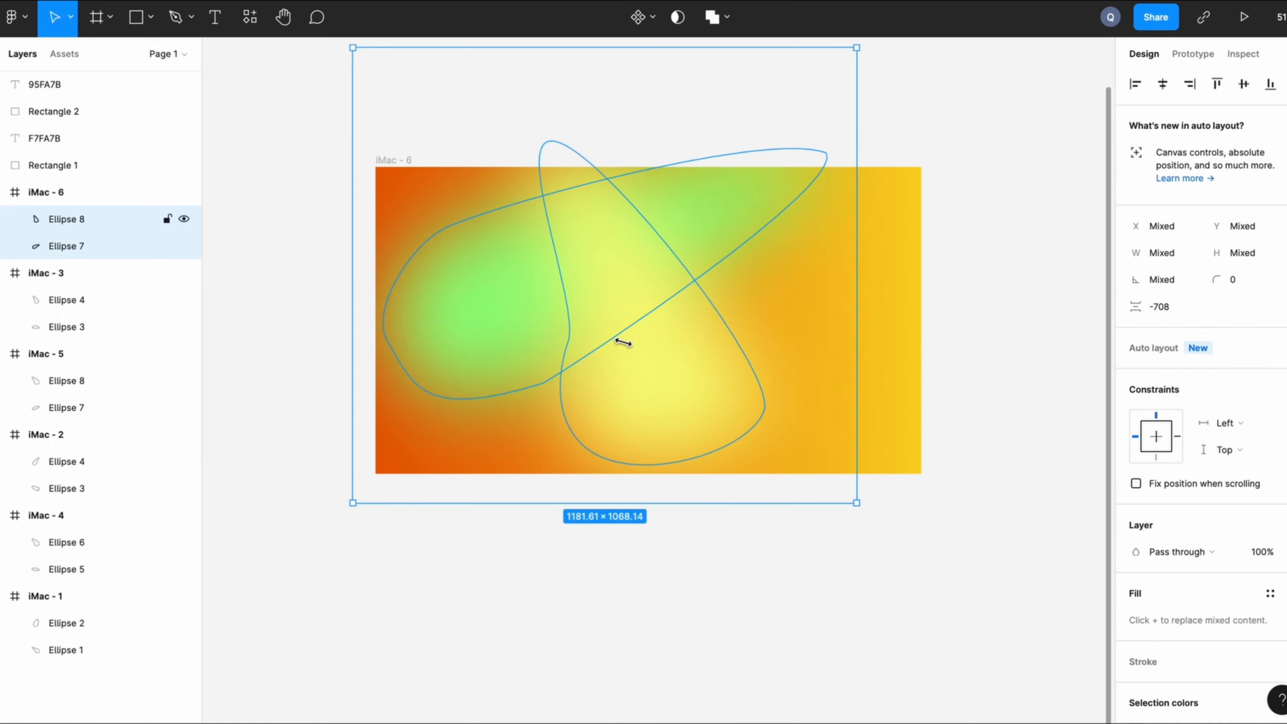
{"action": "scroll", "coordinate": [454, 291], "scroll_direction": "down", "scroll_amount": 3}
{"action": "left_click", "coordinate": [758, 272]}
{"action": "scroll", "coordinate": [633, 264], "scroll_direction": "left", "scroll_amount": 1}
{"action": "left_click", "coordinate": [503, 246]}
{"action": "left_click", "coordinate": [925, 293]}
{"action": "scroll", "coordinate": [925, 293], "scroll_direction": "right", "scroll_amount": 5}
{"action": "key", "text": "super+v"}
- Try rotating the green shape in the duplicated frame to slope down to the right and adjusting one of its anchors
{"action": "left_click_drag", "start_coordinate": [610, 231], "coordinate": [711, 232]}
{"action": "left_click", "coordinate": [881, 261]}
{"action": "left_click_drag", "start_coordinate": [943, 162], "coordinate": [999, 299]}
{"action": "double_click", "coordinate": [942, 348]}
{"action": "left_click_drag", "start_coordinate": [965, 365], "coordinate": [923, 346]}
{"action": "key", "text": "Return"}
- Try rotating the yellow shape in the duplicated frame to about -42 degrees
{"action": "left_click", "coordinate": [850, 381]}
{"action": "left_click_drag", "start_coordinate": [975, 284], "coordinate": [967, 287]}
{"action": "left_click_drag", "start_coordinate": [812, 214], "coordinate": [863, 207]}
{"action": "left_click", "coordinate": [790, 135]}
{"action": "left_click", "coordinate": [847, 324]}
{"action": "left_click", "coordinate": [816, 162]}
{"action": "left_click", "coordinate": [847, 324]}
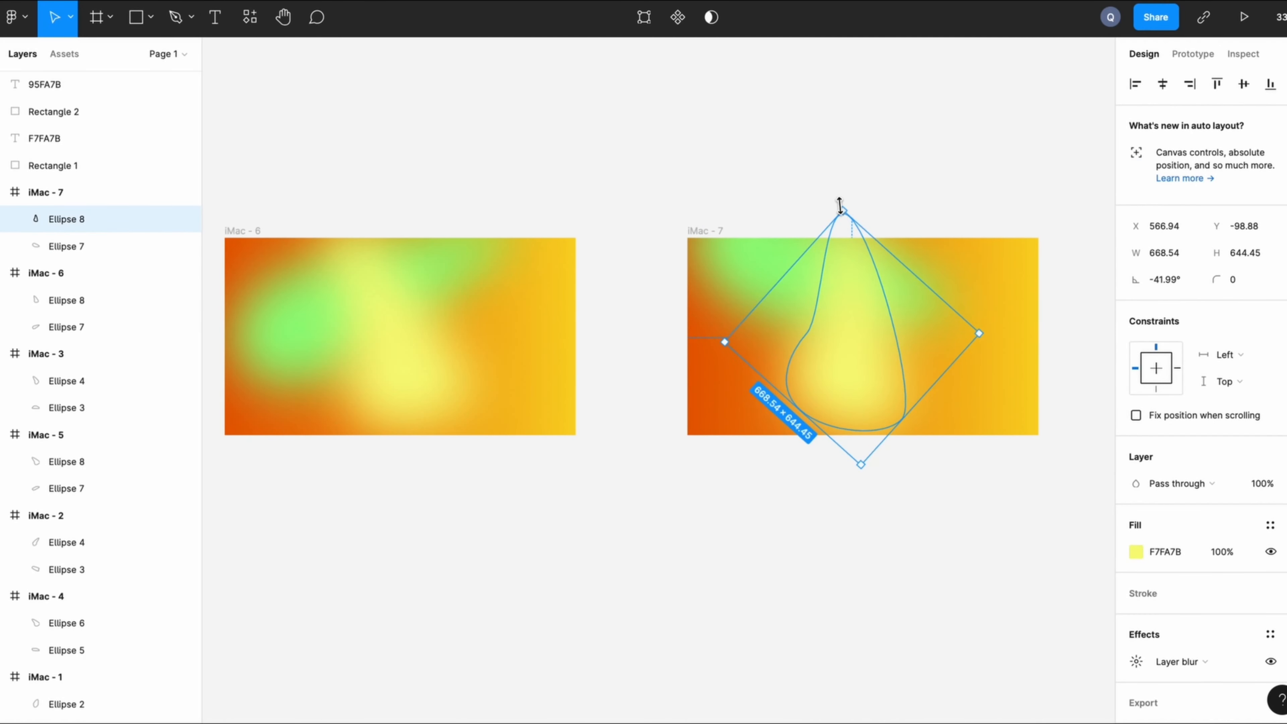
- Try further rotations and moves of the blurred shapes in the duplicated frame
{"action": "left_click_drag", "start_coordinate": [990, 340], "coordinate": [821, 371]}
{"action": "left_click_drag", "start_coordinate": [966, 413], "coordinate": [775, 426]}
{"action": "left_click_drag", "start_coordinate": [815, 310], "coordinate": [795, 292]}
{"action": "left_click", "coordinate": [850, 575]}
{"action": "scroll", "coordinate": [849, 574], "scroll_direction": "down", "scroll_amount": 1}
{"action": "scroll", "coordinate": [849, 574], "scroll_direction": "right", "scroll_amount": 2}
{"action": "left_click", "coordinate": [775, 305]}
{"action": "left_click_drag", "start_coordinate": [812, 225], "coordinate": [784, 276]}
{"action": "left_click_drag", "start_coordinate": [741, 327], "coordinate": [849, 269]}
- Delete the reworked duplicate of the iMac - 6 frame
{"action": "left_click", "coordinate": [806, 515]}
{"action": "left_click_drag", "start_coordinate": [689, 353], "coordinate": [909, 353]}
{"action": "key", "text": "Delete"}
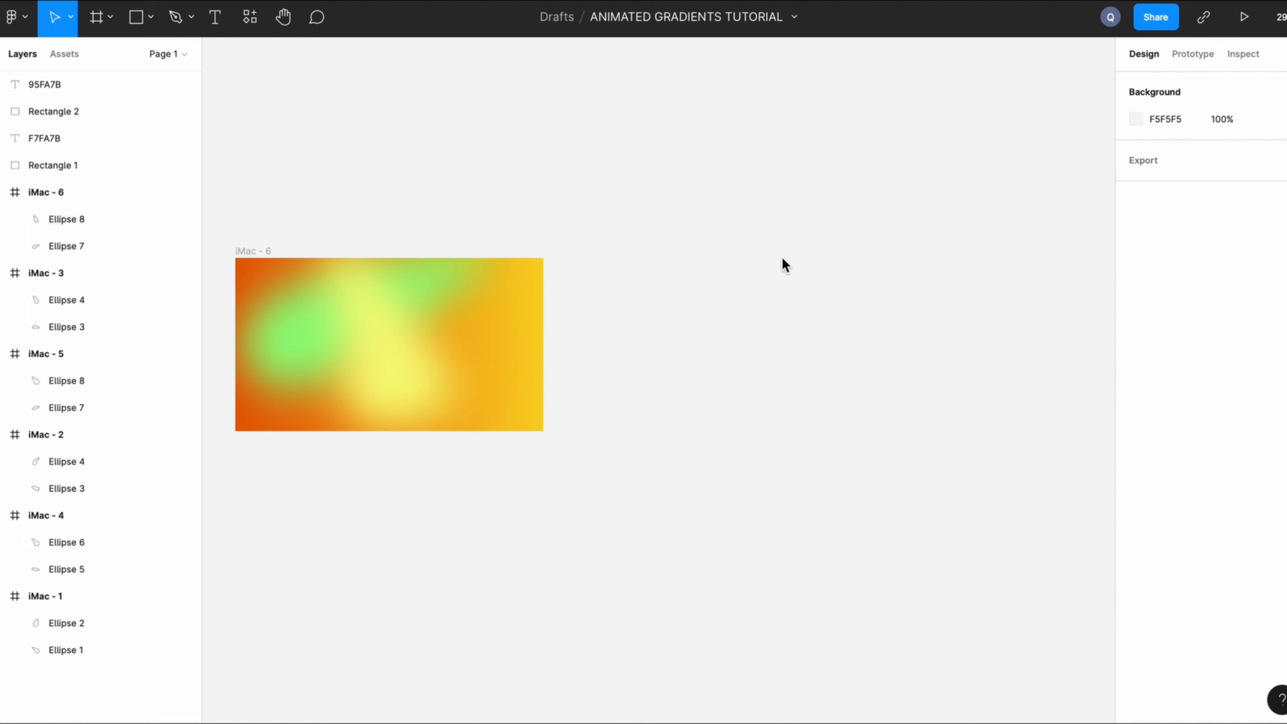
- Paste a fresh copy of the iMac - 6 frame to the right of the original
{"action": "scroll", "coordinate": [811, 269], "scroll_direction": "left", "scroll_amount": 3}
{"action": "scroll", "coordinate": [951, 354], "scroll_direction": "right", "scroll_amount": 5}
{"action": "key", "text": "super+v"}
{"action": "scroll", "coordinate": [743, 351], "scroll_direction": "left", "scroll_amount": 3}
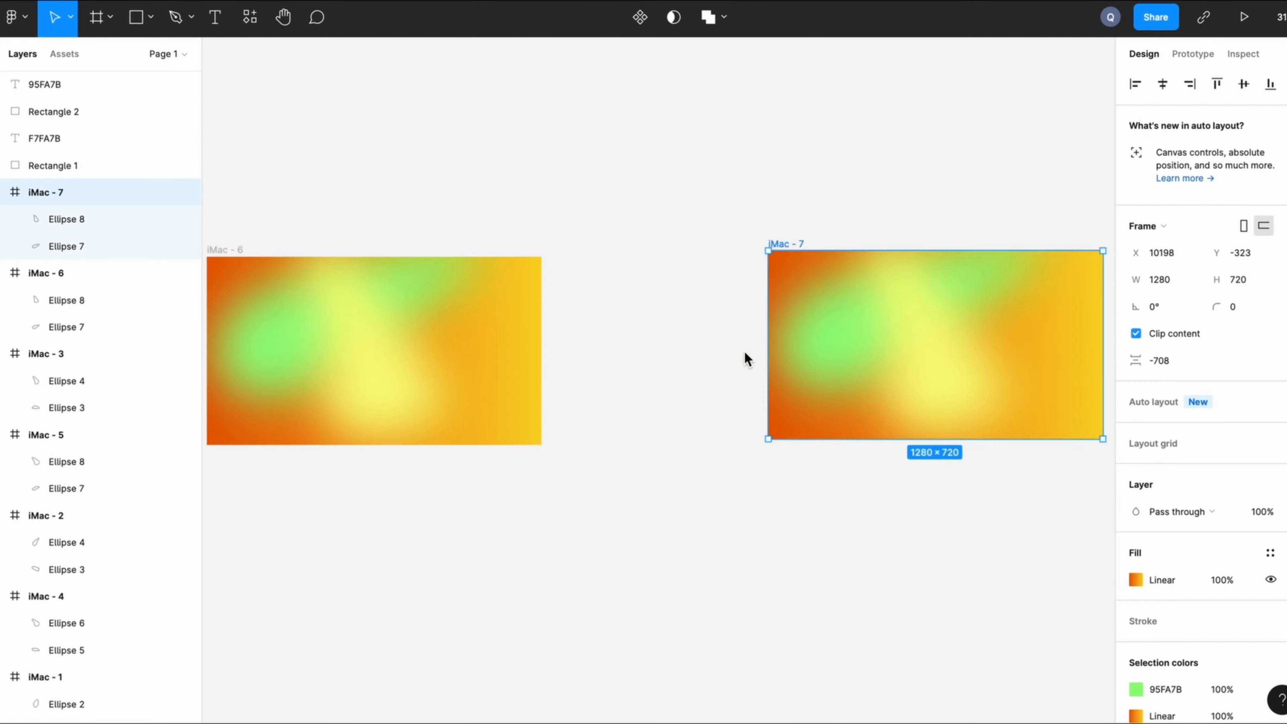
{"action": "scroll", "coordinate": [744, 351], "scroll_direction": "right", "scroll_amount": 2}
- Adjust the green shape in iMac - 7 so it sits higher toward the frame's top edge
{"action": "left_click", "coordinate": [760, 314]}
{"action": "double_click", "coordinate": [760, 314]}
{"action": "left_click", "coordinate": [815, 290]}
{"action": "left_click_drag", "start_coordinate": [823, 337], "coordinate": [808, 304]}
- Rotate the yellow shape in iMac - 7 to about 34 degrees, resize it to about 591 × 597 and move it up
{"action": "left_click", "coordinate": [750, 415]}
{"action": "left_click", "coordinate": [750, 415]}
{"action": "left_click", "coordinate": [730, 385]}
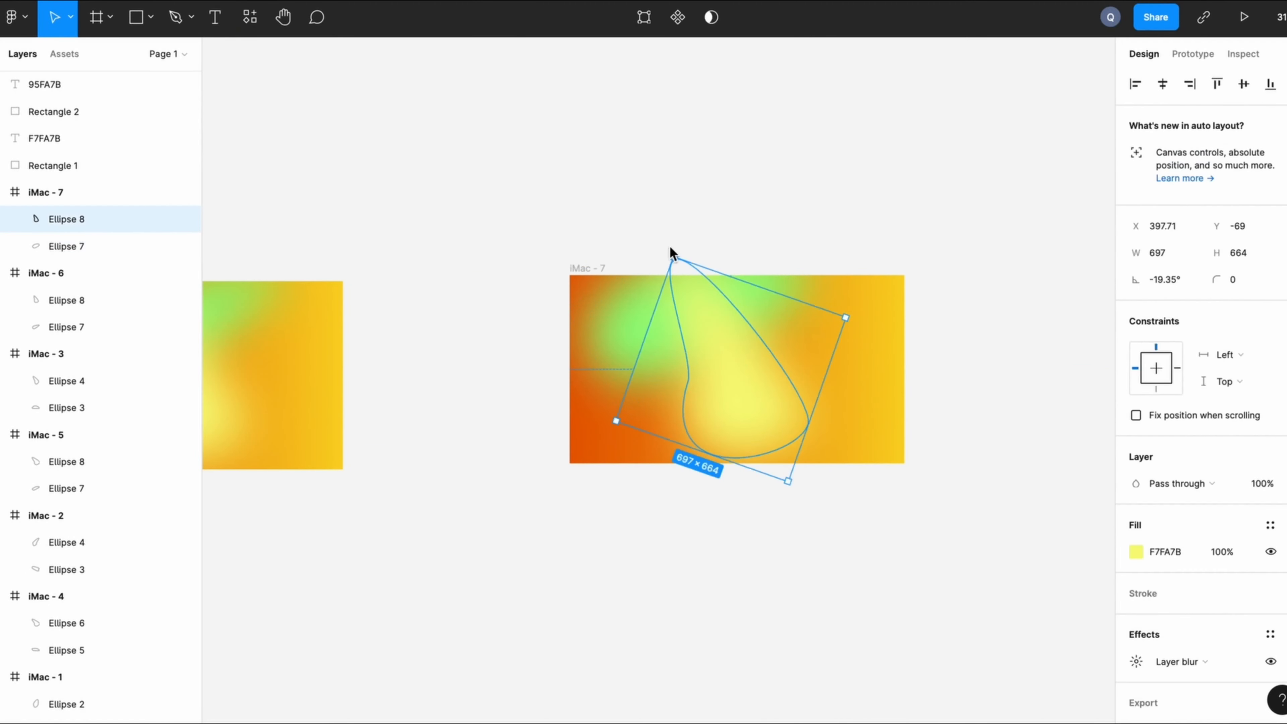
{"action": "left_click_drag", "start_coordinate": [671, 247], "coordinate": [597, 344]}
{"action": "mouse_move", "coordinate": [752, 410]}
{"action": "left_mouse_down"}
{"action": "mouse_move", "coordinate": [752, 365]}
{"action": "mouse_move", "coordinate": [752, 393]}
{"action": "left_mouse_up"}
{"action": "left_click_drag", "start_coordinate": [703, 475], "coordinate": [711, 438]}
{"action": "scroll", "coordinate": [752, 348], "scroll_direction": "left", "scroll_amount": 4}
{"action": "scroll", "coordinate": [850, 224], "scroll_direction": "right", "scroll_amount": 6}
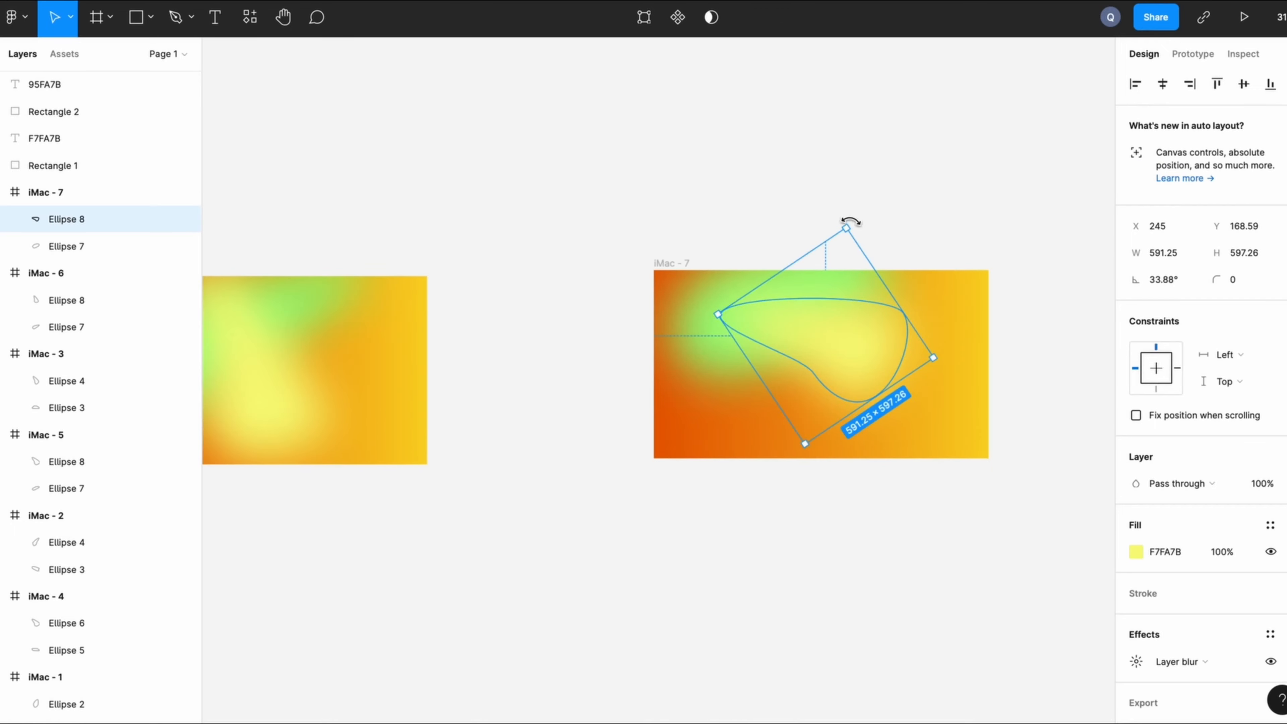
- Duplicate the iMac - 7 frame as the next frame in the row
{"action": "key", "text": "shift+Return"}
{"action": "key", "text": "super+d"}
{"action": "scroll", "coordinate": [634, 213], "scroll_direction": "right", "scroll_amount": 5}
- Rotate the yellow shape in the new iMac - 8 frame and reposition it higher, toward the frame's top edge
{"action": "double_click", "coordinate": [734, 345]}
{"action": "left_click_drag", "start_coordinate": [775, 226], "coordinate": [737, 454]}
{"action": "left_click_drag", "start_coordinate": [839, 329], "coordinate": [623, 298]}
{"action": "double_click", "coordinate": [730, 344]}
{"action": "double_click", "coordinate": [632, 230]}
{"action": "left_click", "coordinate": [629, 299]}
{"action": "left_click_drag", "start_coordinate": [745, 184], "coordinate": [945, 382]}
{"action": "left_click", "coordinate": [974, 265]}
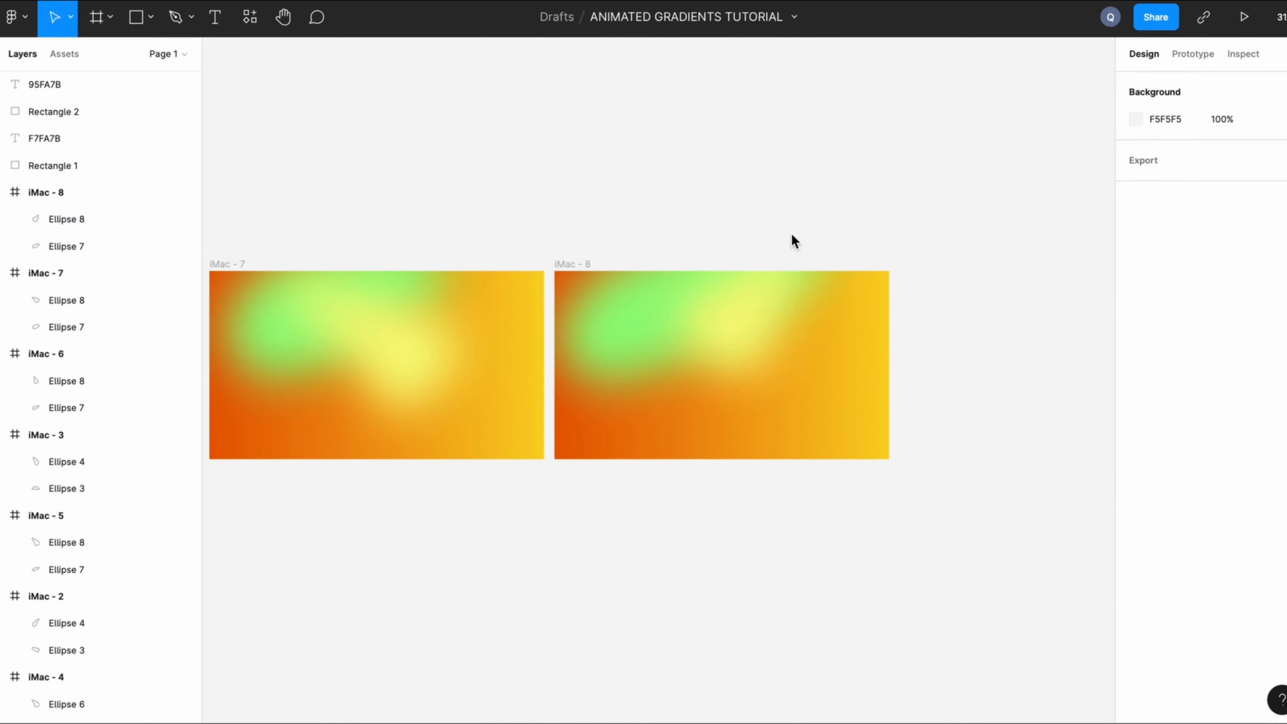
{"action": "double_click", "coordinate": [792, 284]}
{"action": "left_click_drag", "start_coordinate": [707, 308], "coordinate": [776, 196]}
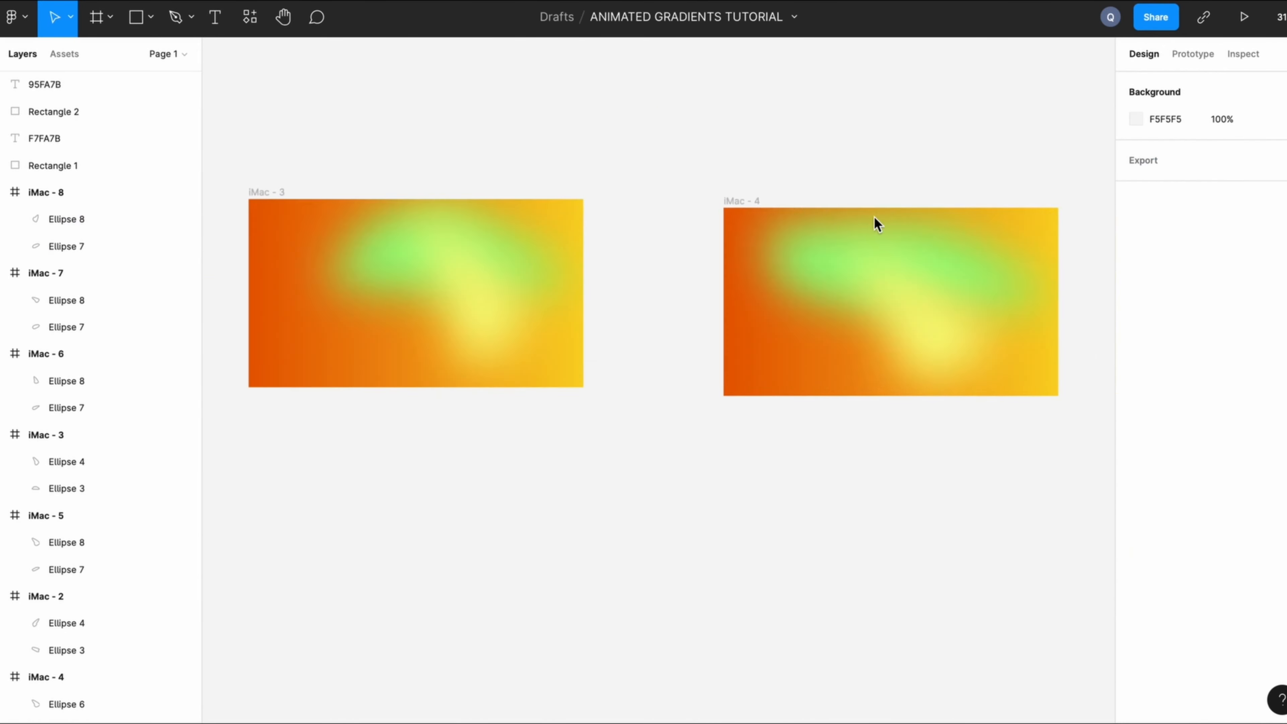
- Add the text "THE CREATIVE LAB" inside the iMac - 1 frame
{"action": "scroll", "coordinate": [874, 216], "scroll_direction": "up", "scroll_amount": 4}
{"action": "scroll", "coordinate": [874, 217], "scroll_direction": "right", "scroll_amount": 8}
{"action": "scroll", "coordinate": [874, 216], "scroll_direction": "left", "scroll_amount": 12}
{"action": "scroll", "coordinate": [444, 309], "scroll_direction": "down", "scroll_amount": 3}
{"action": "left_click", "coordinate": [494, 338]}
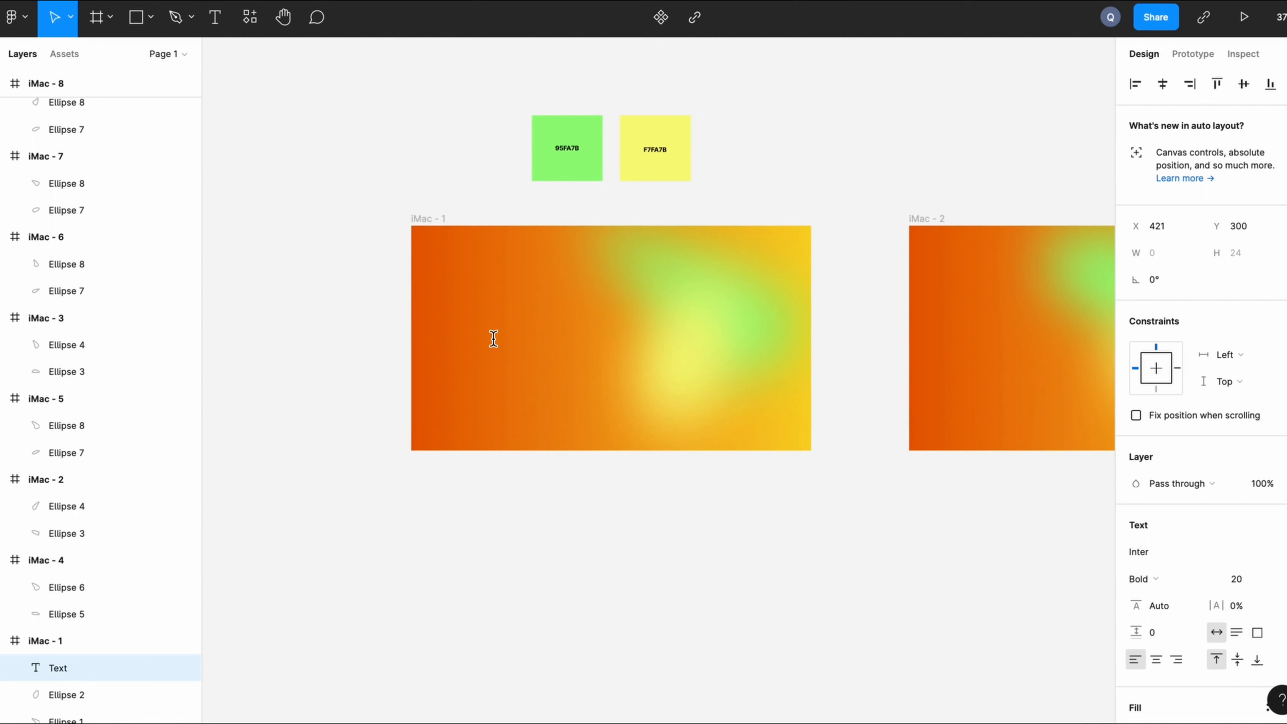
{"action": "type", "text": "THE CREATIVE LAB"}
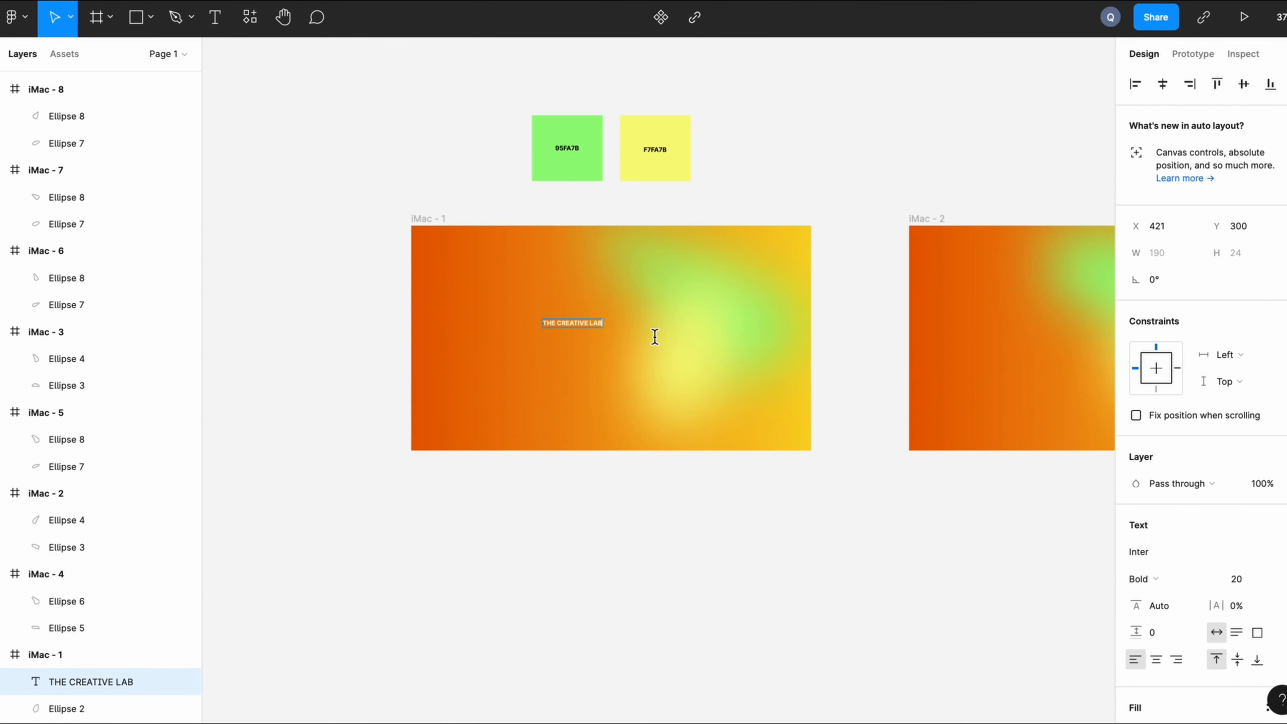
- Set the font size of the THE CREATIVE LAB text to 200
{"action": "left_click", "coordinate": [1242, 578]}
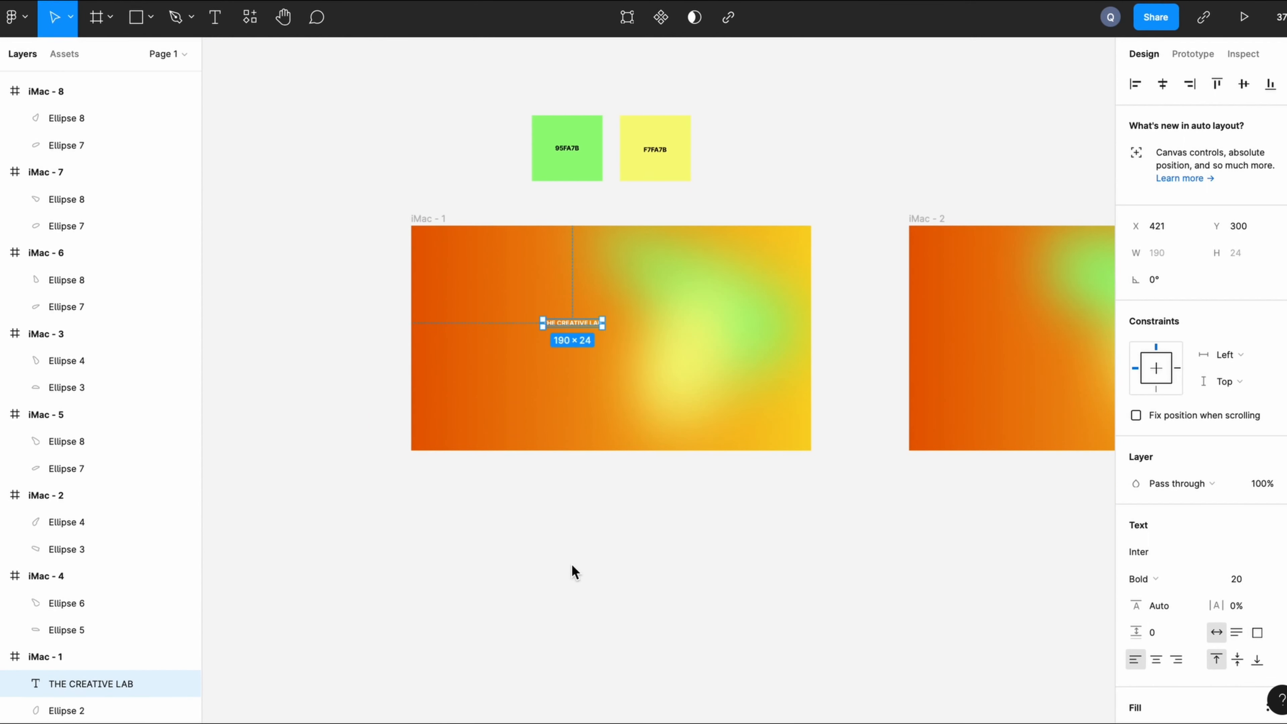
{"action": "scroll", "coordinate": [579, 322], "scroll_direction": "up", "scroll_amount": 5}
{"action": "left_click", "coordinate": [1250, 578]}
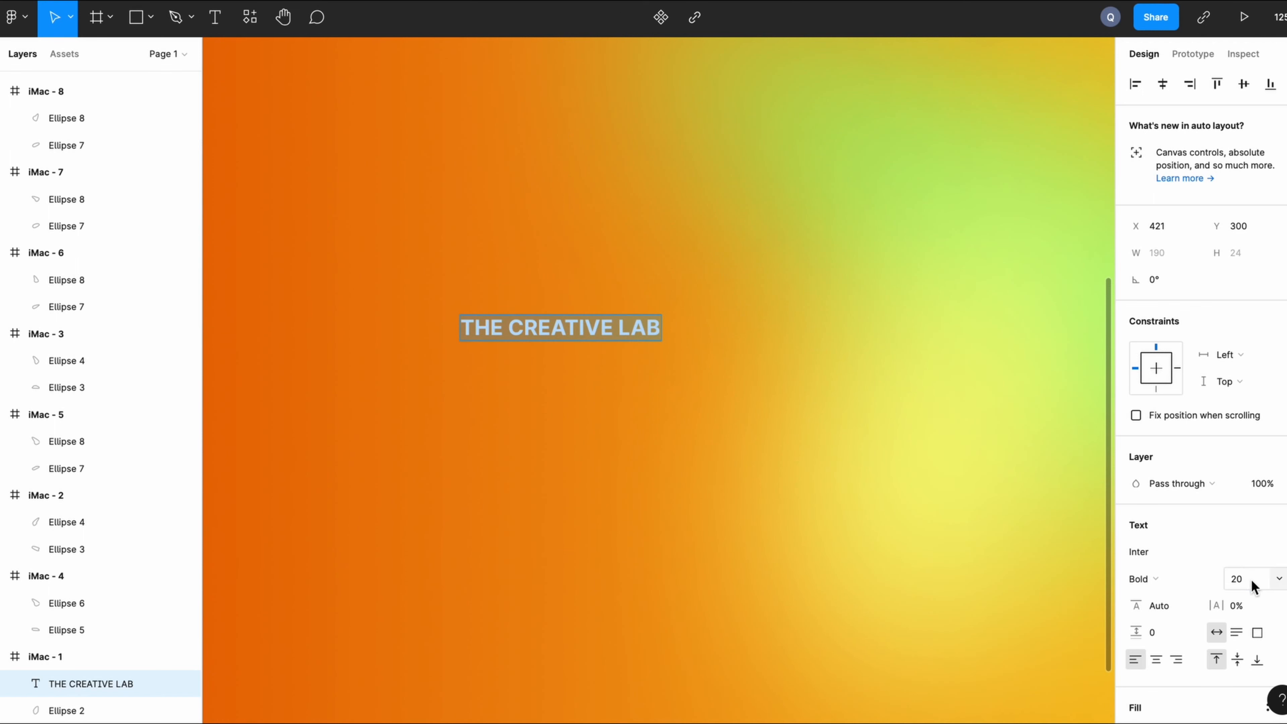
{"action": "type", "text": "200"}
{"action": "key", "text": "Return"}
{"action": "scroll", "coordinate": [838, 495], "scroll_direction": "down", "scroll_amount": 3}
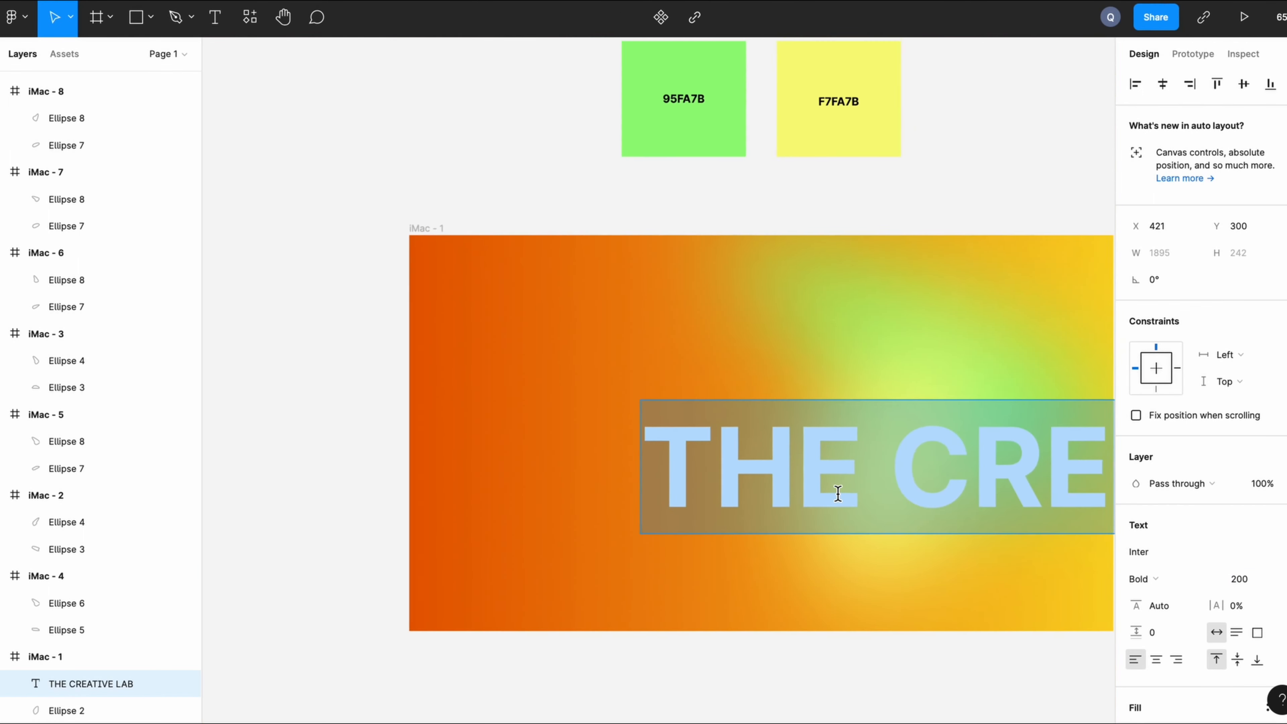
{"action": "scroll", "coordinate": [811, 487], "scroll_direction": "right", "scroll_amount": 3}
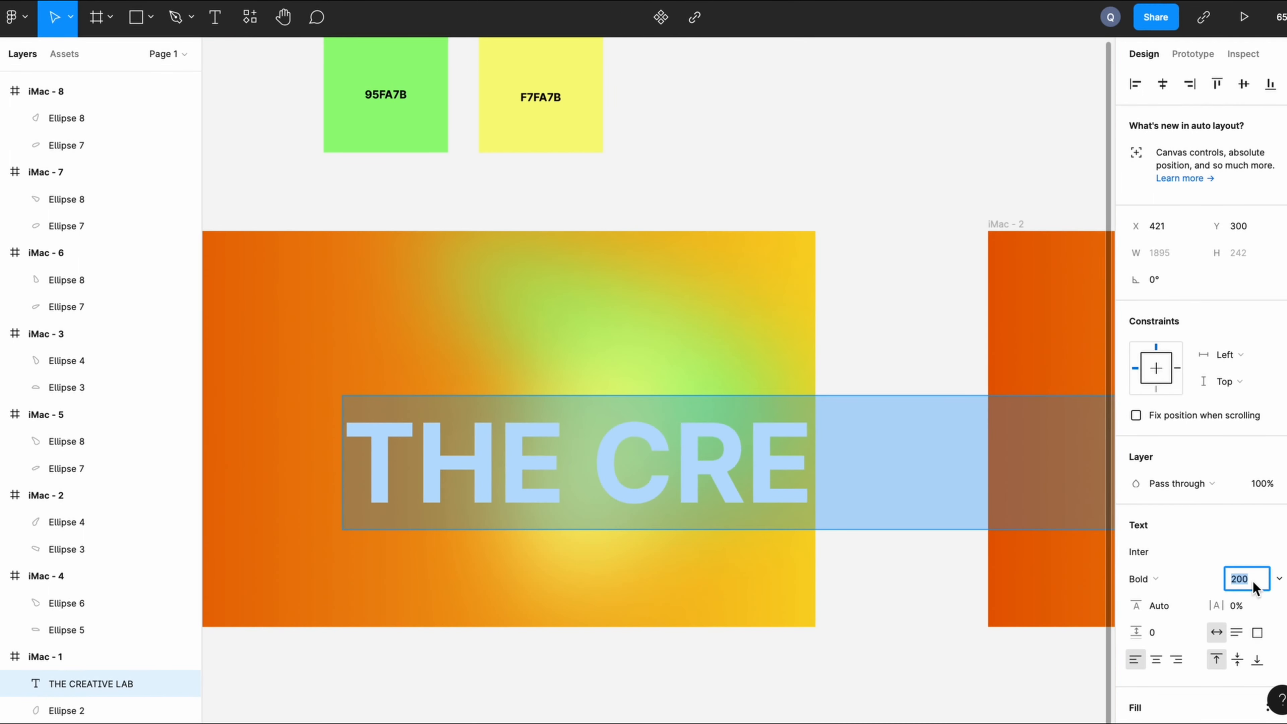
- Set the font size of the THE CREATIVE LAB text to 120 and place it along the bottom of iMac - 1
{"action": "type", "text": "120"}
{"action": "key", "text": "Return"}
{"action": "left_click_drag", "start_coordinate": [649, 439], "coordinate": [492, 501]}
{"action": "scroll", "coordinate": [501, 477], "scroll_direction": "left", "scroll_amount": 4}
{"action": "scroll", "coordinate": [502, 476], "scroll_direction": "down", "scroll_amount": 2}
{"action": "left_click_drag", "start_coordinate": [518, 445], "coordinate": [516, 527]}
{"action": "scroll", "coordinate": [1140, 553], "scroll_direction": "down", "scroll_amount": 4}
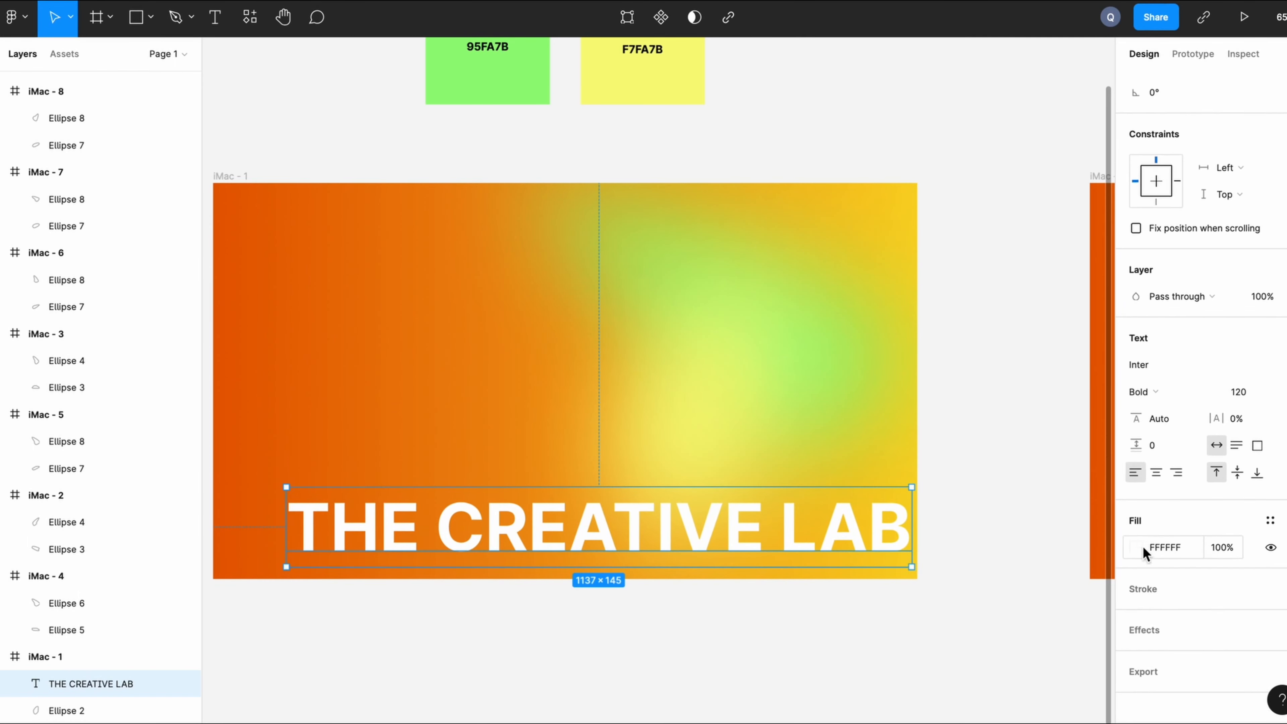
- Change the text's fill to a linear gradient and make its first color stop magenta
{"action": "left_click", "coordinate": [1137, 547]}
{"action": "left_click", "coordinate": [957, 297]}
{"action": "left_click", "coordinate": [969, 317]}
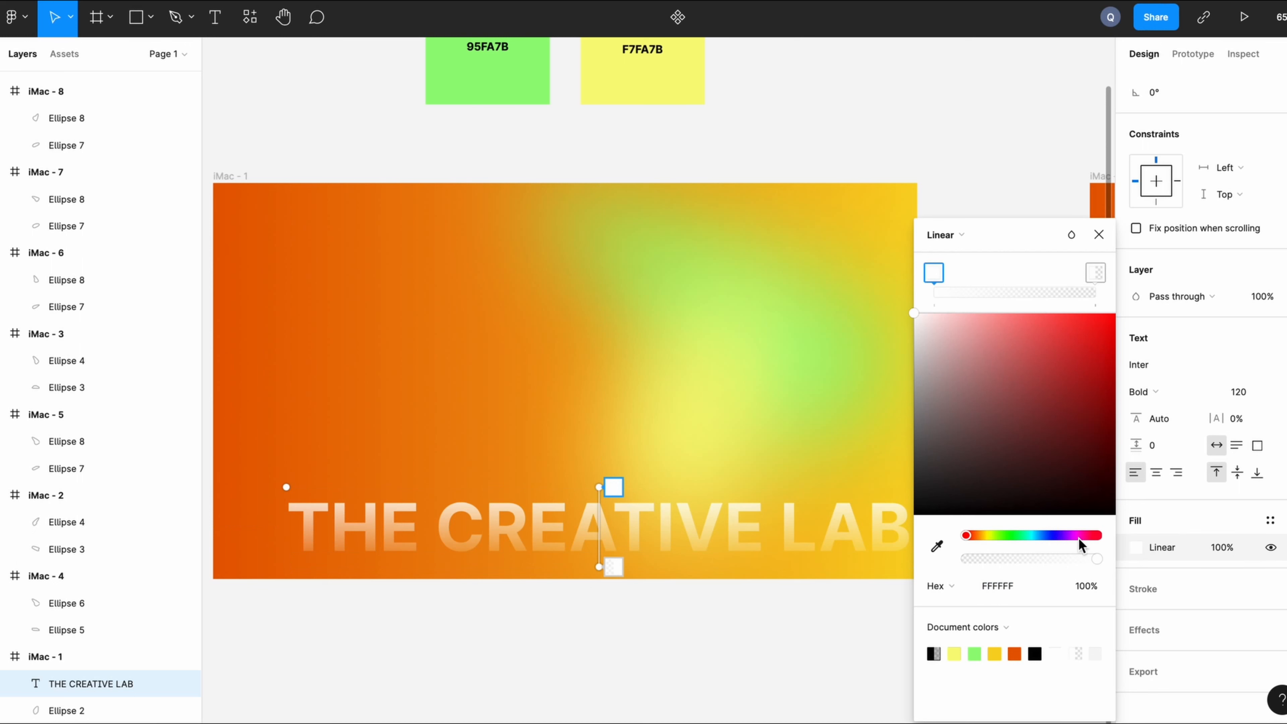
{"action": "left_click", "coordinate": [1105, 322]}
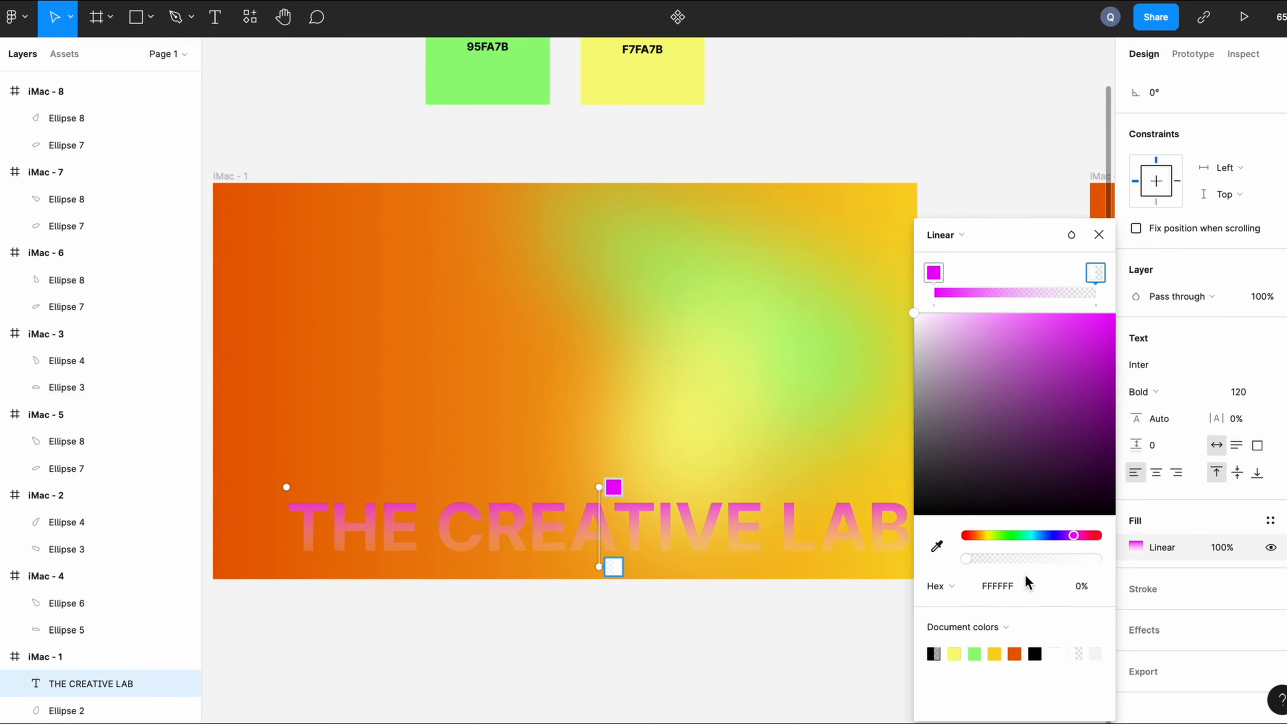
- Set the text gradient's end stop to dark gray 333E3E at 100% opacity
{"action": "left_click", "coordinate": [1031, 536]}
{"action": "left_click_drag", "start_coordinate": [1045, 559], "coordinate": [1081, 559]}
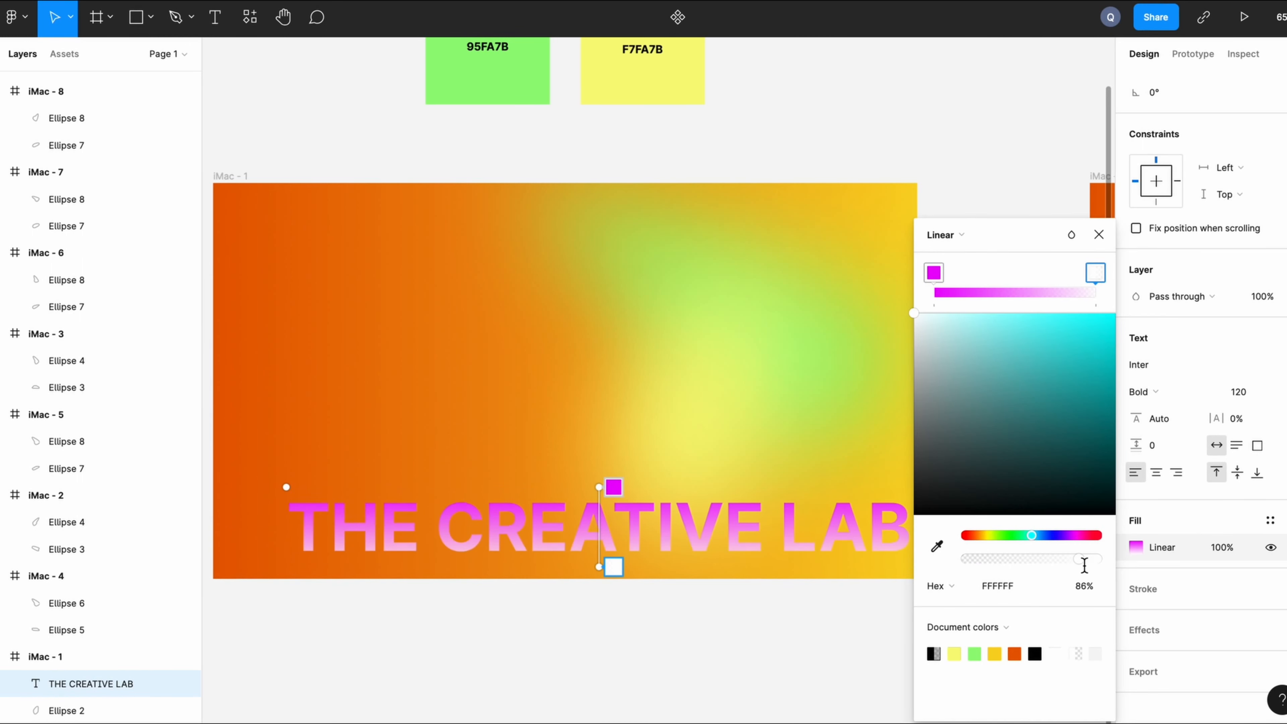
{"action": "left_click_drag", "start_coordinate": [914, 314], "coordinate": [947, 466]}
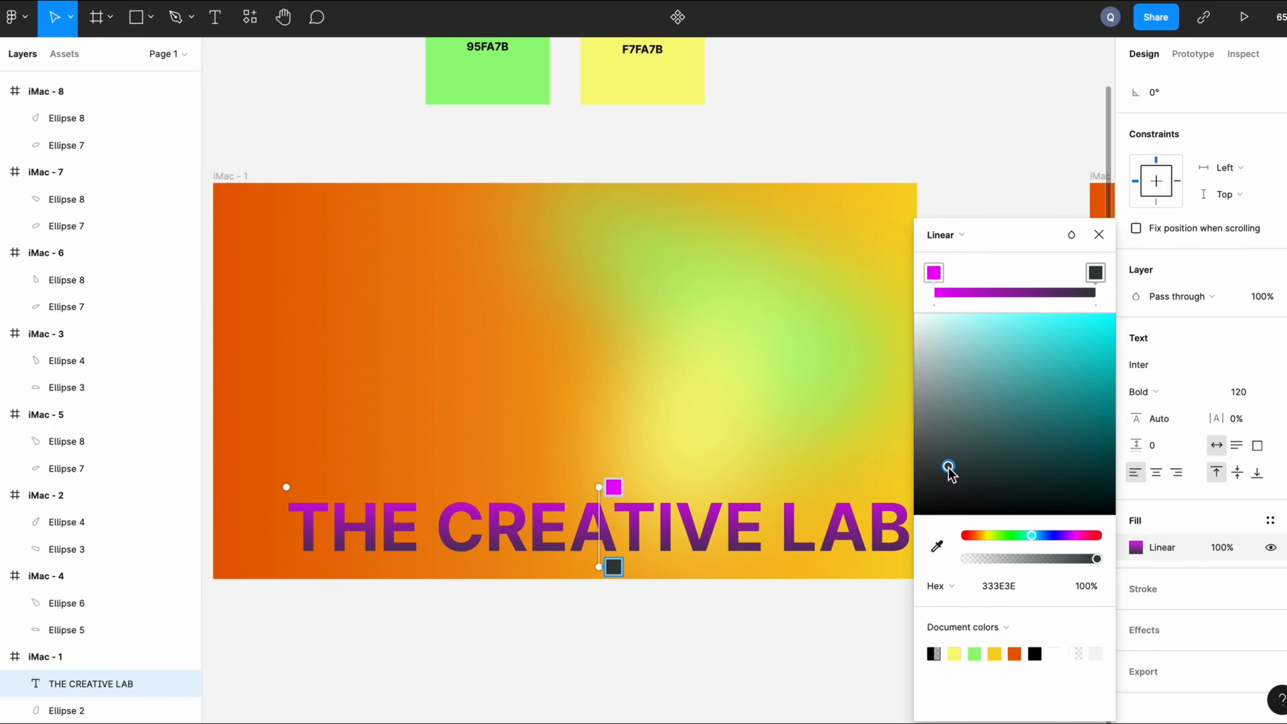
{"action": "left_click", "coordinate": [934, 274]}
{"action": "left_click_drag", "start_coordinate": [1102, 324], "coordinate": [1139, 324]}
- Lower the opacity of the text's gradient fill so the background shows through the letters
{"action": "left_click", "coordinate": [1098, 235]}
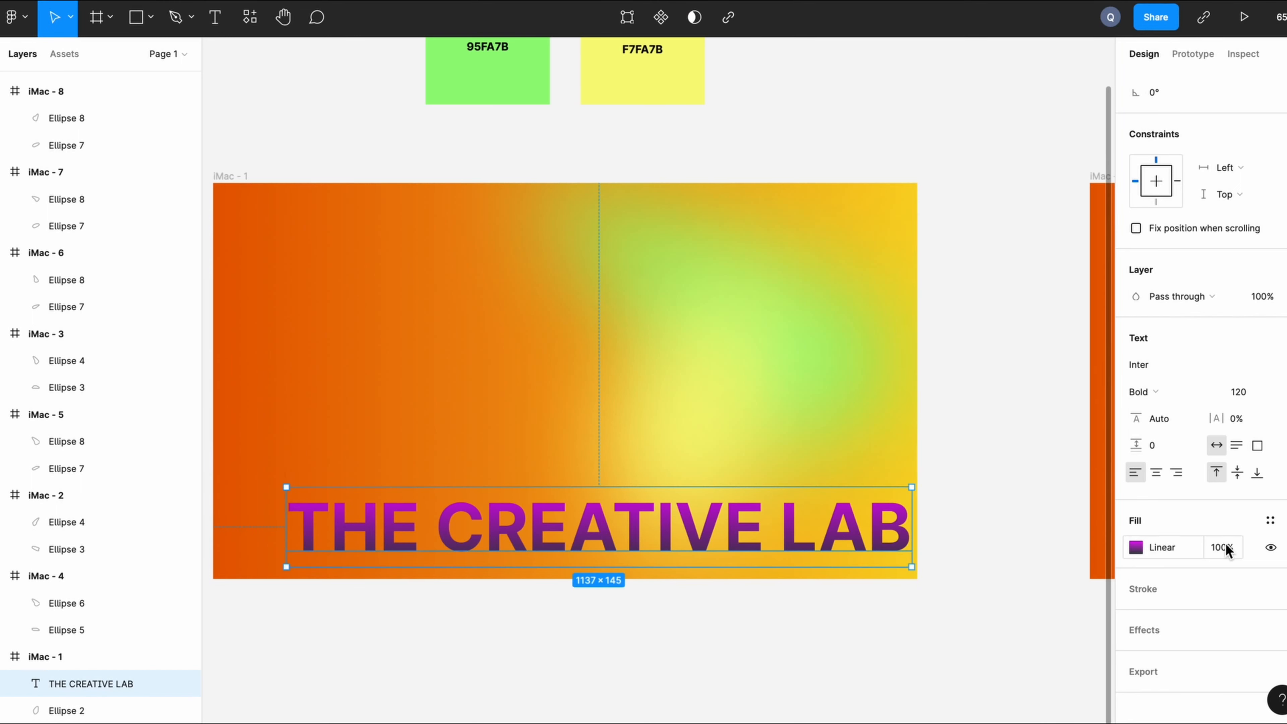
{"action": "key", "text": "Return"}
{"action": "left_click", "coordinate": [821, 629]}
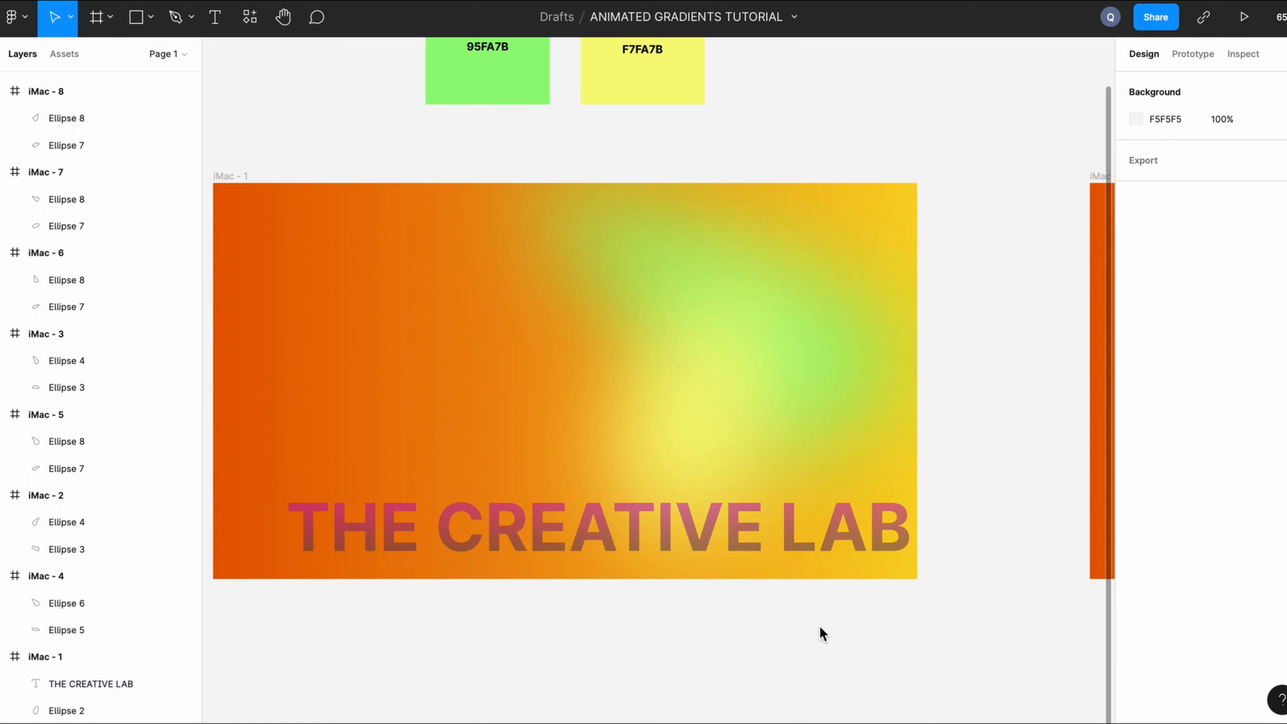
- Paste a copy of the THE CREATIVE LAB text and place it along the bottom of iMac - 2
{"action": "scroll", "coordinate": [820, 627], "scroll_direction": "left", "scroll_amount": 2}
{"action": "left_click", "coordinate": [725, 516]}
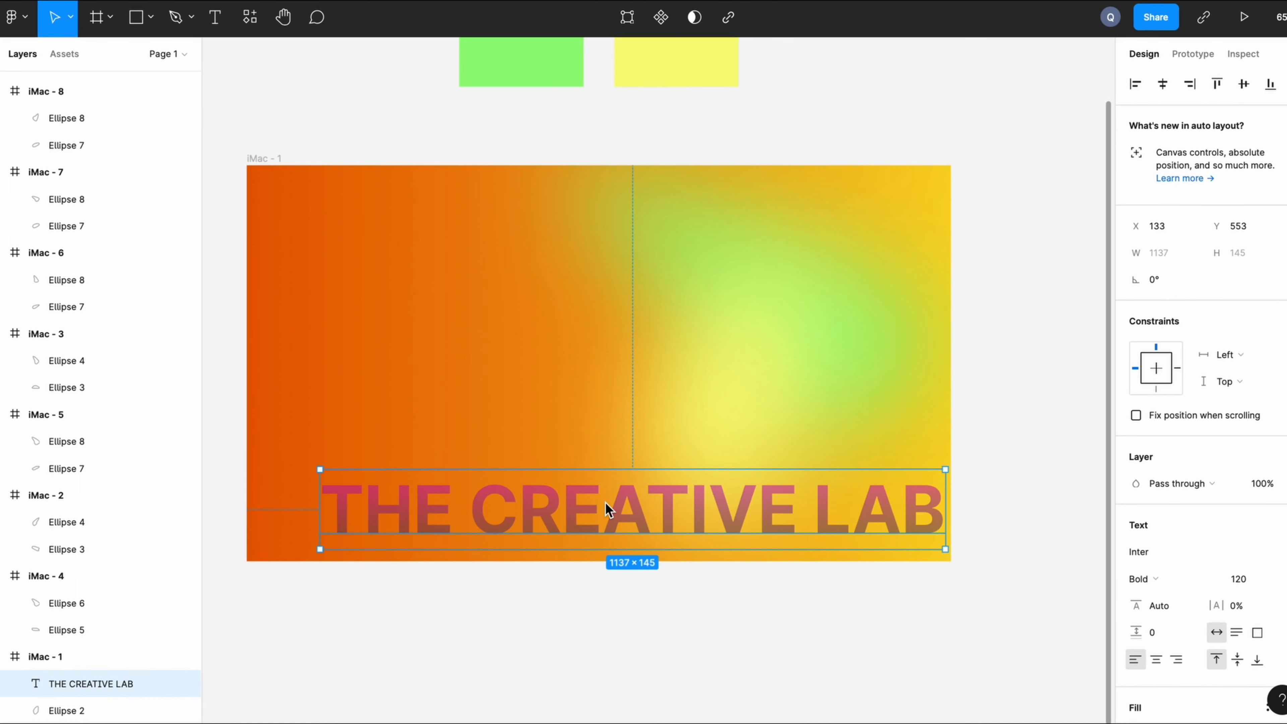
{"action": "key", "text": "ctrl+v"}
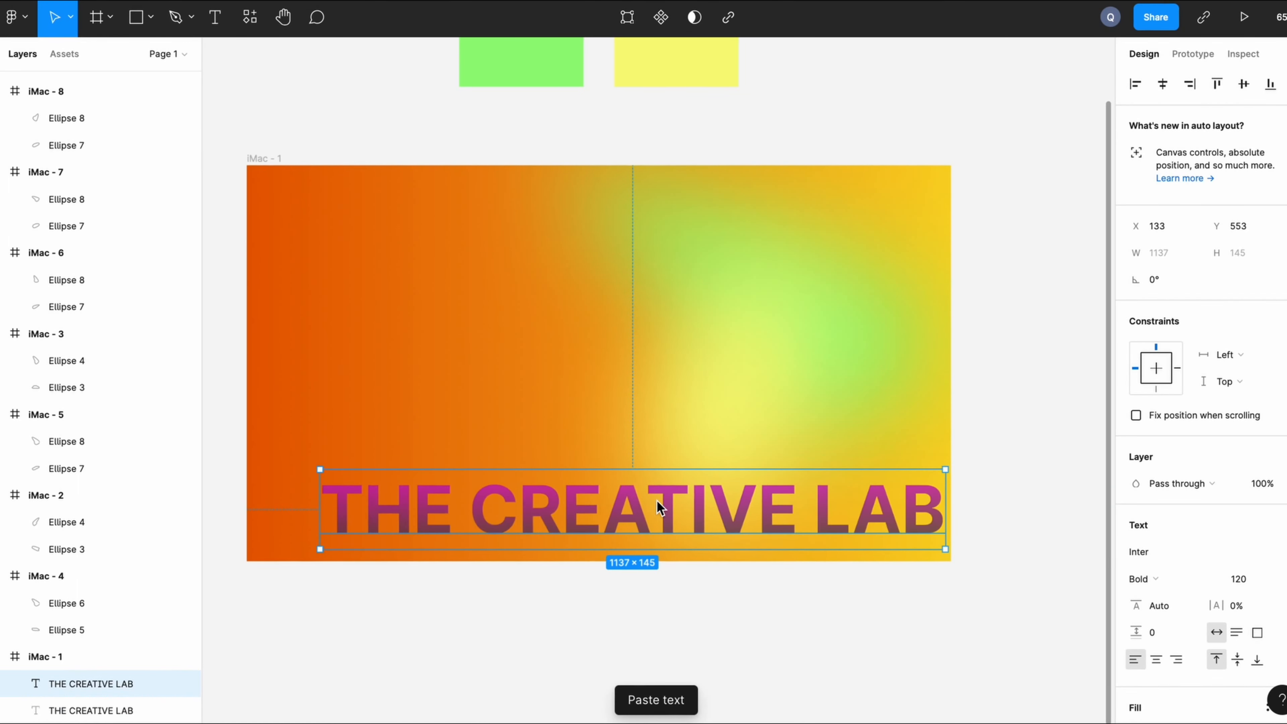
{"action": "scroll", "coordinate": [1106, 492], "scroll_direction": "right", "scroll_amount": 9}
{"action": "left_click_drag", "start_coordinate": [1167, 482], "coordinate": [940, 520]}
{"action": "scroll", "coordinate": [938, 520], "scroll_direction": "right", "scroll_amount": 1}
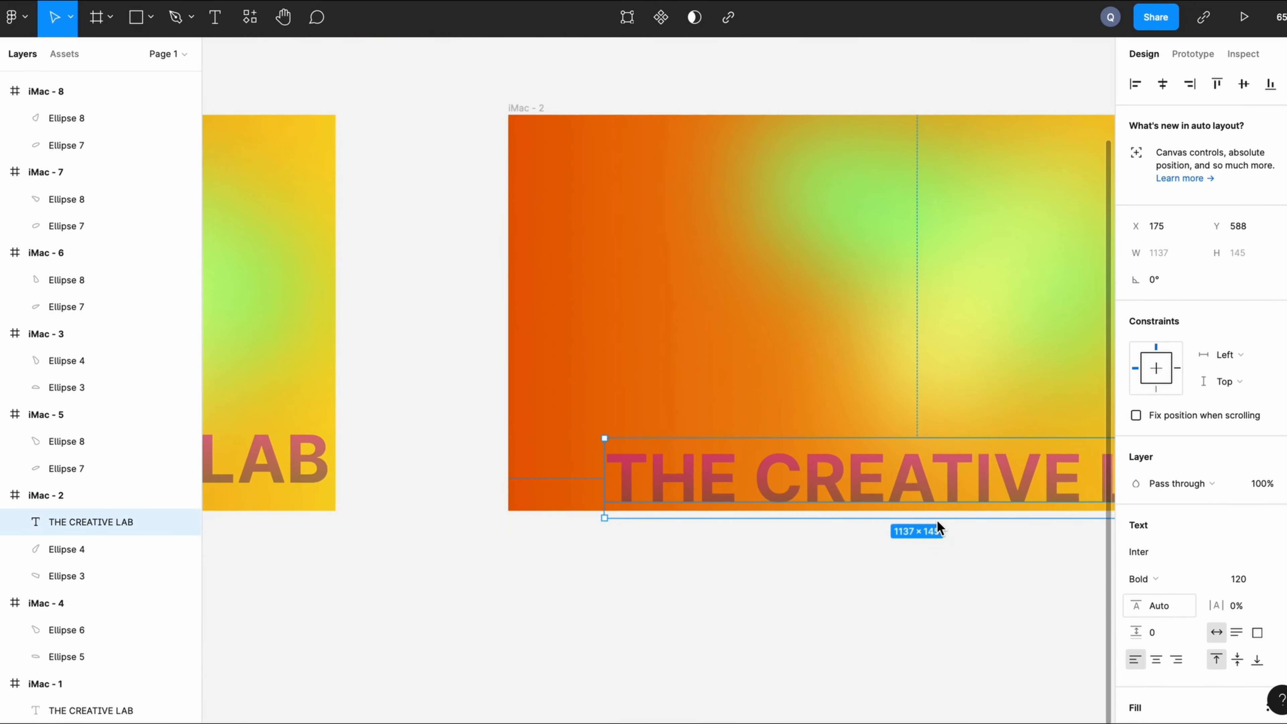
- Align the THE CREATIVE LAB text to Y 604 in iMac - 1 and to X 166, Y 604 in iMac - 2
{"action": "scroll", "coordinate": [936, 522], "scroll_direction": "left", "scroll_amount": 8}
{"action": "left_click", "coordinate": [640, 510]}
{"action": "scroll", "coordinate": [641, 508], "scroll_direction": "right", "scroll_amount": 9}
{"action": "mouse_move", "coordinate": [698, 510]}
{"action": "left_mouse_down"}
{"action": "mouse_move", "coordinate": [751, 511]}
{"action": "mouse_move", "coordinate": [694, 515]}
{"action": "left_mouse_up"}
{"action": "scroll", "coordinate": [693, 515], "scroll_direction": "left", "scroll_amount": 9}
{"action": "left_click", "coordinate": [612, 520]}
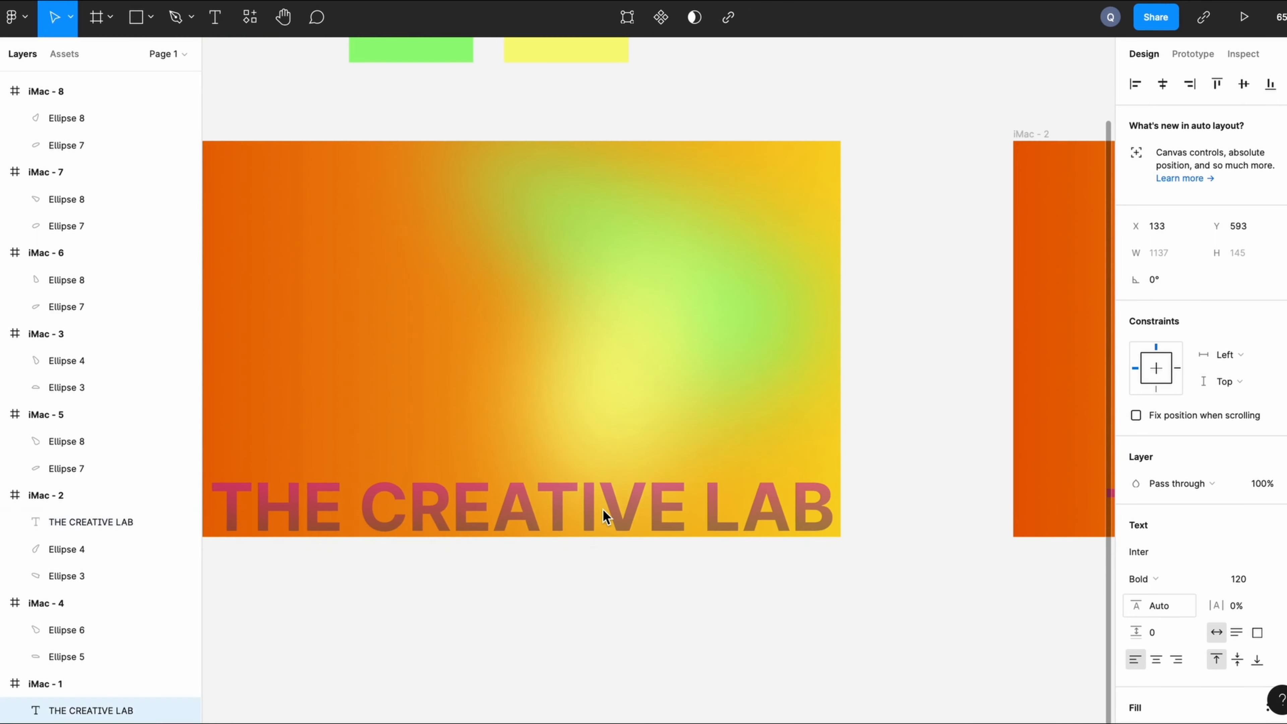
{"action": "scroll", "coordinate": [608, 517], "scroll_direction": "left", "scroll_amount": 1}
{"action": "scroll", "coordinate": [603, 519], "scroll_direction": "left", "scroll_amount": 2}
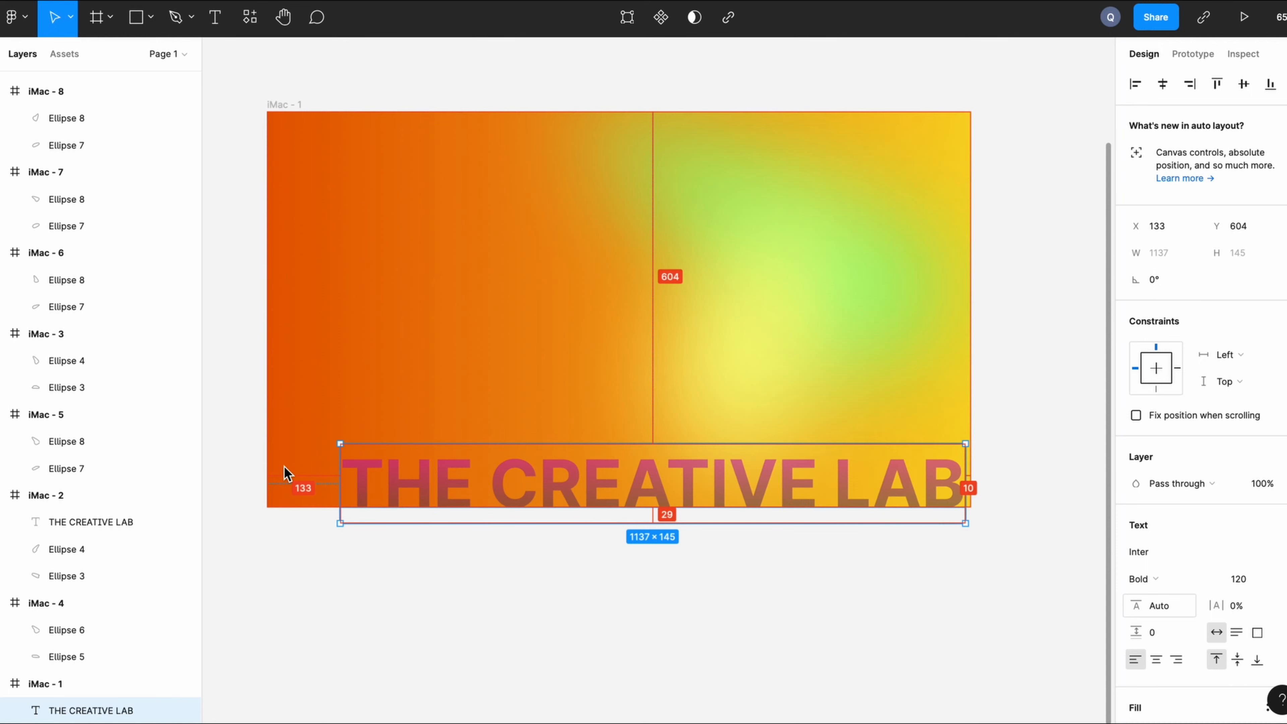
{"action": "scroll", "coordinate": [666, 535], "scroll_direction": "right", "scroll_amount": 15}
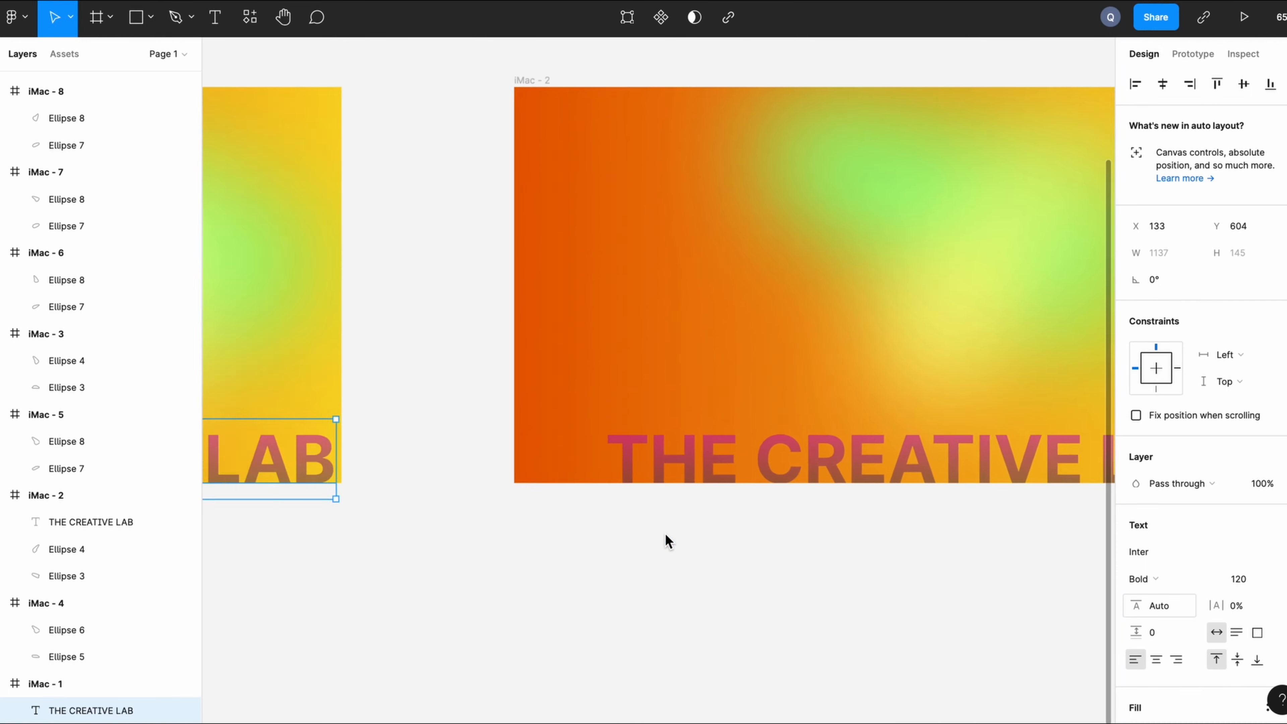
{"action": "scroll", "coordinate": [664, 533], "scroll_direction": "left", "scroll_amount": 9}
{"action": "scroll", "coordinate": [664, 533], "scroll_direction": "right", "scroll_amount": 15}
{"action": "left_click", "coordinate": [755, 511]}
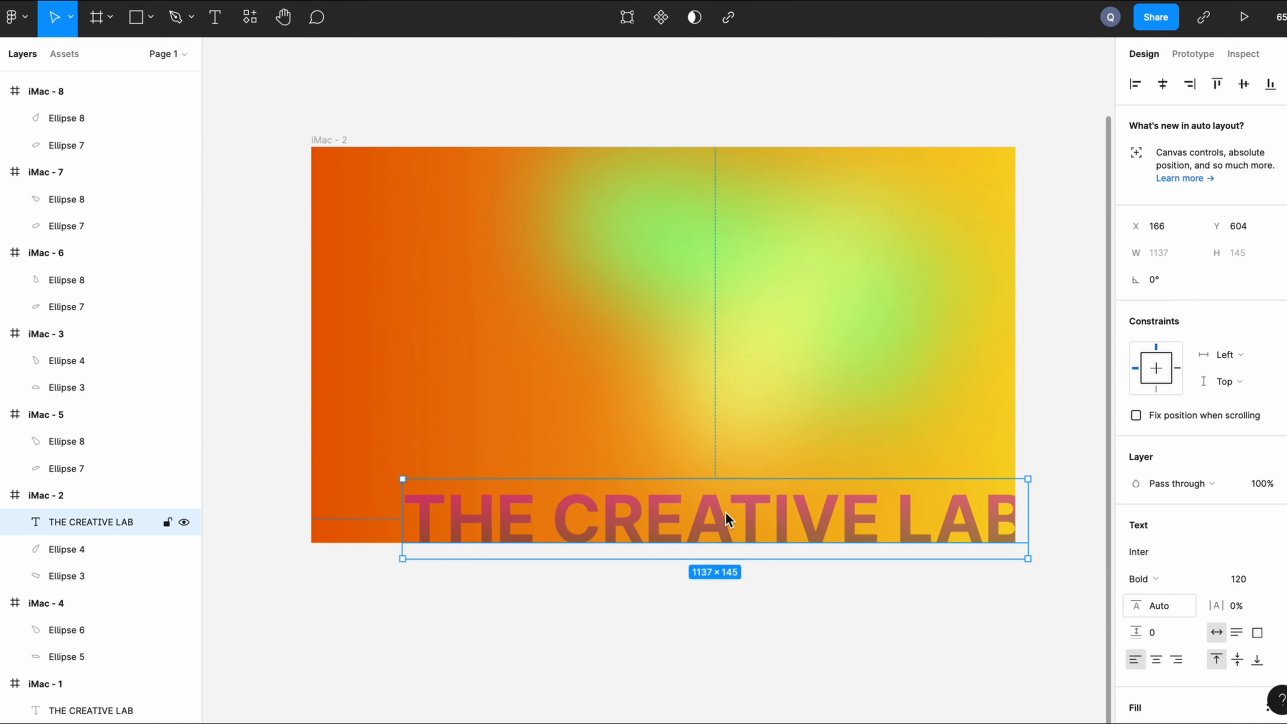
{"action": "scroll", "coordinate": [347, 501], "scroll_direction": "right", "scroll_amount": 10}
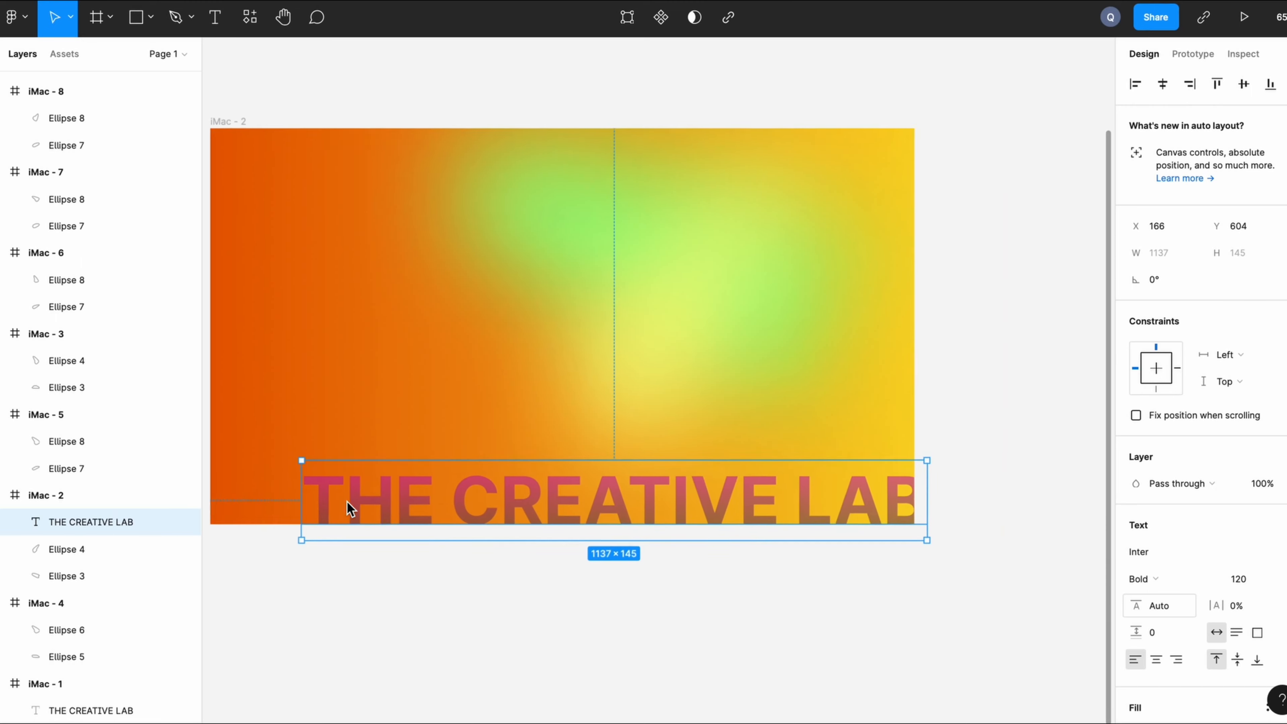
{"action": "key", "text": "super+d"}
{"action": "left_click_drag", "start_coordinate": [423, 468], "coordinate": [1067, 468]}
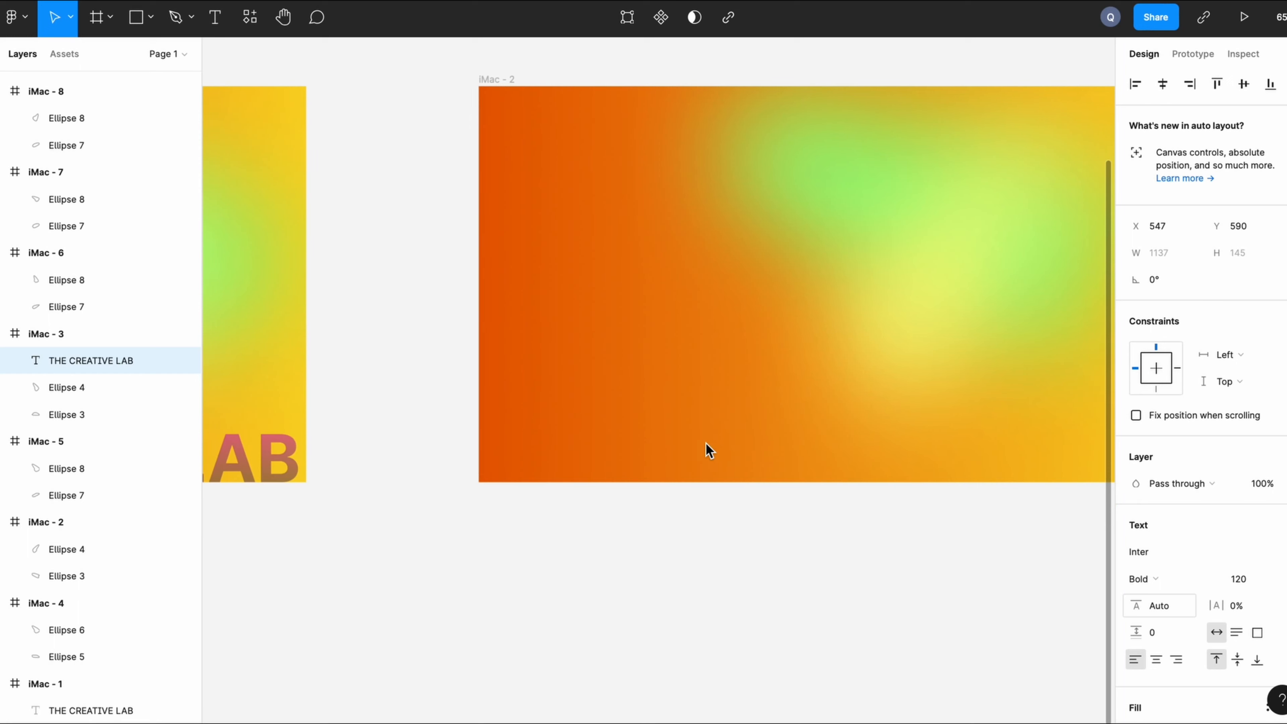
{"action": "left_click_drag", "start_coordinate": [707, 449], "coordinate": [947, 444]}
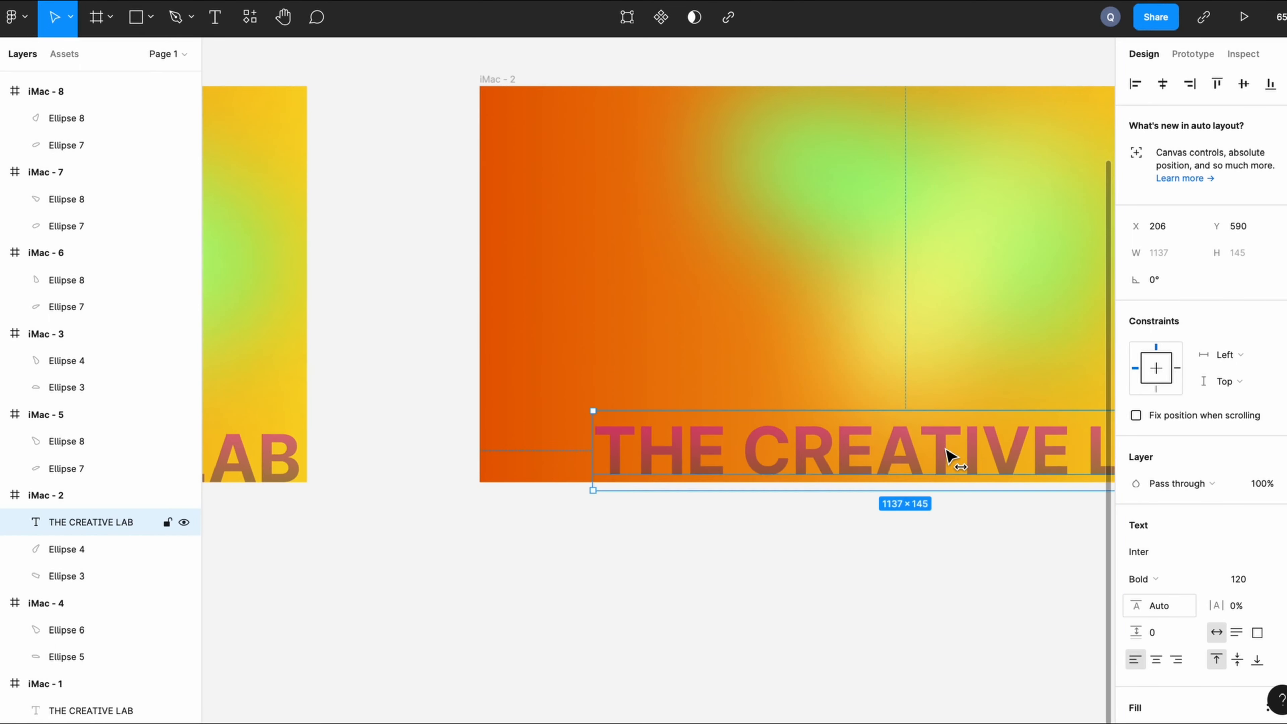
{"action": "key", "text": "super+z"}
- Paste a copy of the THE CREATIVE LAB text into iMac - 3 and place it at X 297, Y 604
{"action": "scroll", "coordinate": [948, 444], "scroll_direction": "right", "scroll_amount": 6}
{"action": "key", "text": "super+v"}
{"action": "left_click_drag", "start_coordinate": [625, 446], "coordinate": [986, 447]}
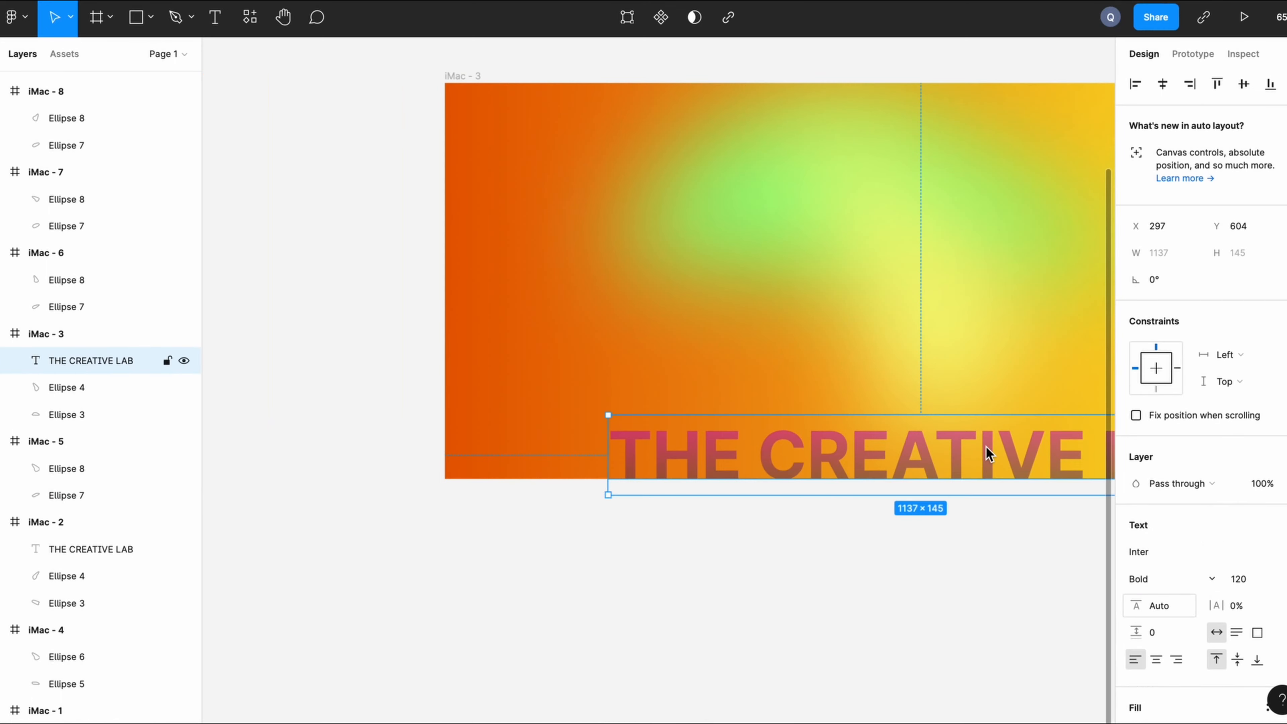
{"action": "scroll", "coordinate": [986, 446], "scroll_direction": "down", "scroll_amount": 2}
{"action": "scroll", "coordinate": [986, 446], "scroll_direction": "right", "scroll_amount": 2}
- Nudge the THE CREATIVE LAB text in iMac - 3 to X 177, Y 603
{"action": "key", "text": "Up"}
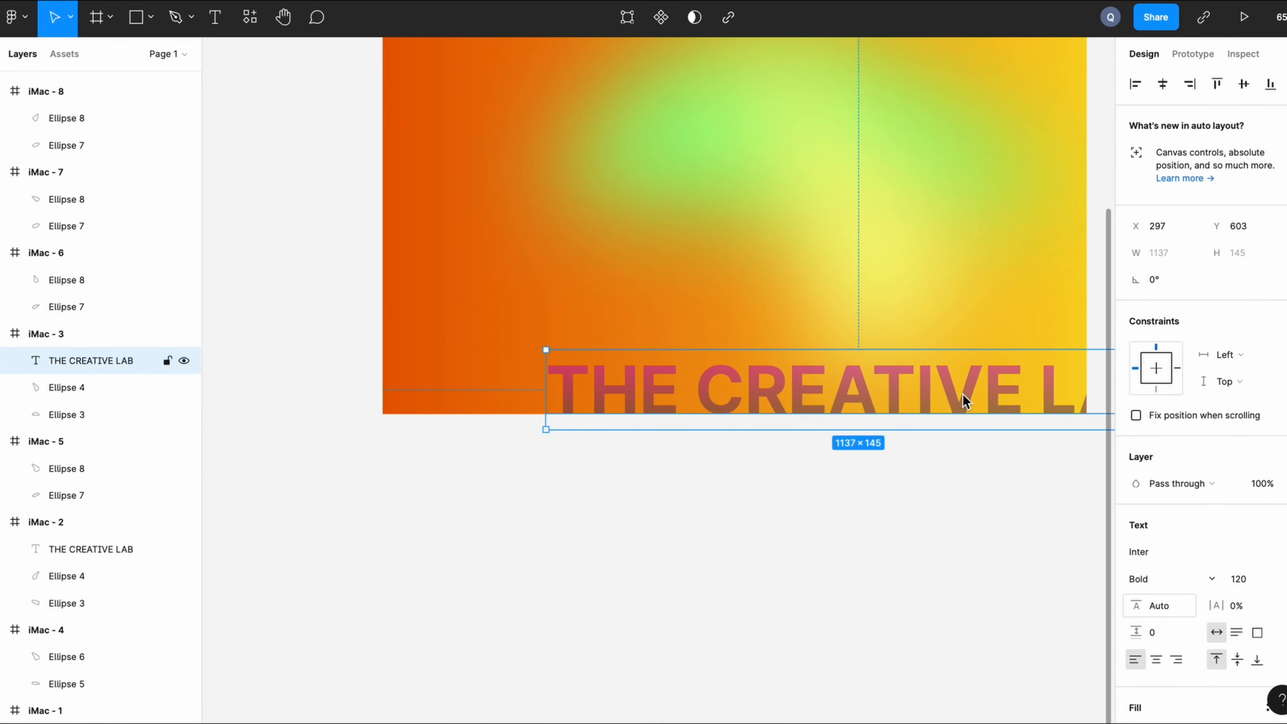
{"action": "key", "text": "Left"}
{"action": "key", "text": "Left"}
{"action": "key", "text": "Left"}
{"action": "key", "text": "Left"}
{"action": "key", "text": "Left"}
{"action": "key", "text": "Left"}
{"action": "key", "text": "Left"}
{"action": "key", "text": "Left"}
{"action": "key", "text": "Left"}
{"action": "key", "text": "Left"}
{"action": "key", "text": "Left"}
{"action": "key", "text": "Left"}
{"action": "key", "text": "Left"}
{"action": "key", "text": "Left"}
{"action": "key", "text": "Left"}
{"action": "key", "text": "Left"}
{"action": "key", "text": "Left"}
{"action": "key", "text": "Left"}
{"action": "key", "text": "Left"}
{"action": "key", "text": "Left"}
{"action": "key", "text": "Left"}
{"action": "key", "text": "Left"}
{"action": "key", "text": "Left"}
{"action": "key", "text": "Left"}
{"action": "key", "text": "Left"}
{"action": "key", "text": "Left"}
{"action": "key", "text": "Left"}
{"action": "key", "text": "Left"}
{"action": "key", "text": "Left"}
{"action": "key", "text": "Left"}
{"action": "key", "text": "Left"}
{"action": "key", "text": "Left"}
{"action": "key", "text": "Left"}
{"action": "key", "text": "Left"}
{"action": "key", "text": "Left"}
{"action": "key", "text": "Left"}
{"action": "key", "text": "Left"}
{"action": "key", "text": "Left"}
{"action": "key", "text": "Left"}
{"action": "key", "text": "Left"}
{"action": "key", "text": "Left"}
{"action": "key", "text": "Left"}
{"action": "key", "text": "Left"}
{"action": "key", "text": "Left"}
{"action": "key", "text": "Left"}
{"action": "key", "text": "Left"}
{"action": "key", "text": "Left"}
{"action": "key", "text": "Left"}
{"action": "key", "text": "Left"}
{"action": "key", "text": "Left"}
{"action": "key", "text": "Left"}
{"action": "key", "text": "Left"}
{"action": "key", "text": "Left"}
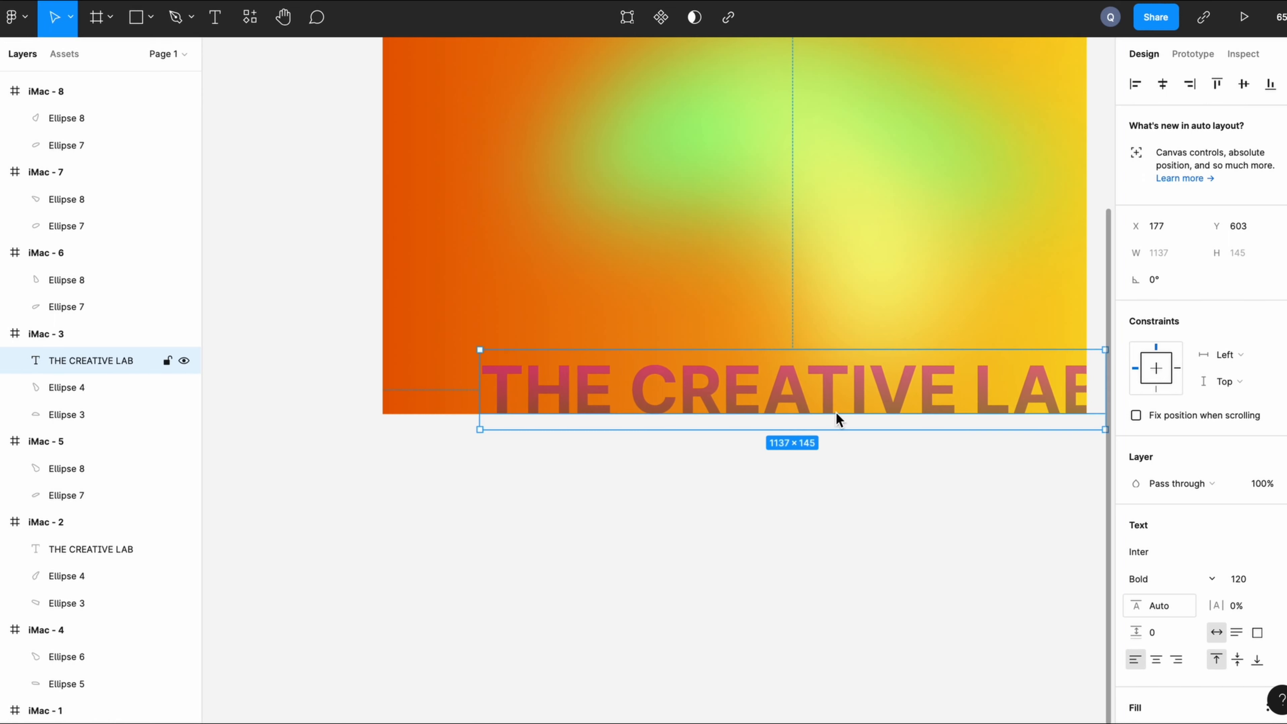
- Measure the text's distance from the frame's left edge in iMac - 1 and iMac - 2
{"action": "left_click", "coordinate": [580, 512]}
{"action": "scroll", "coordinate": [580, 512], "scroll_direction": "right", "scroll_amount": 10}
{"action": "scroll", "coordinate": [580, 512], "scroll_direction": "left", "scroll_amount": 3}
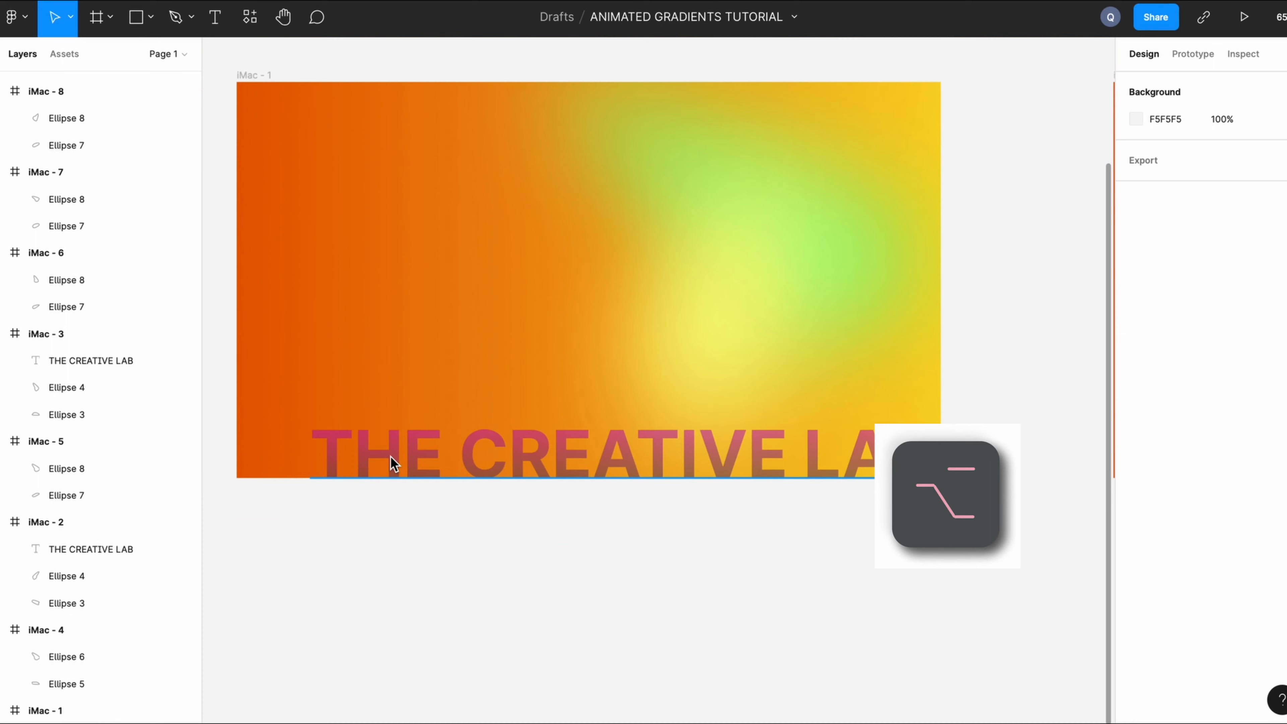
{"action": "left_click", "coordinate": [391, 458]}
{"action": "key", "text": "alt"}
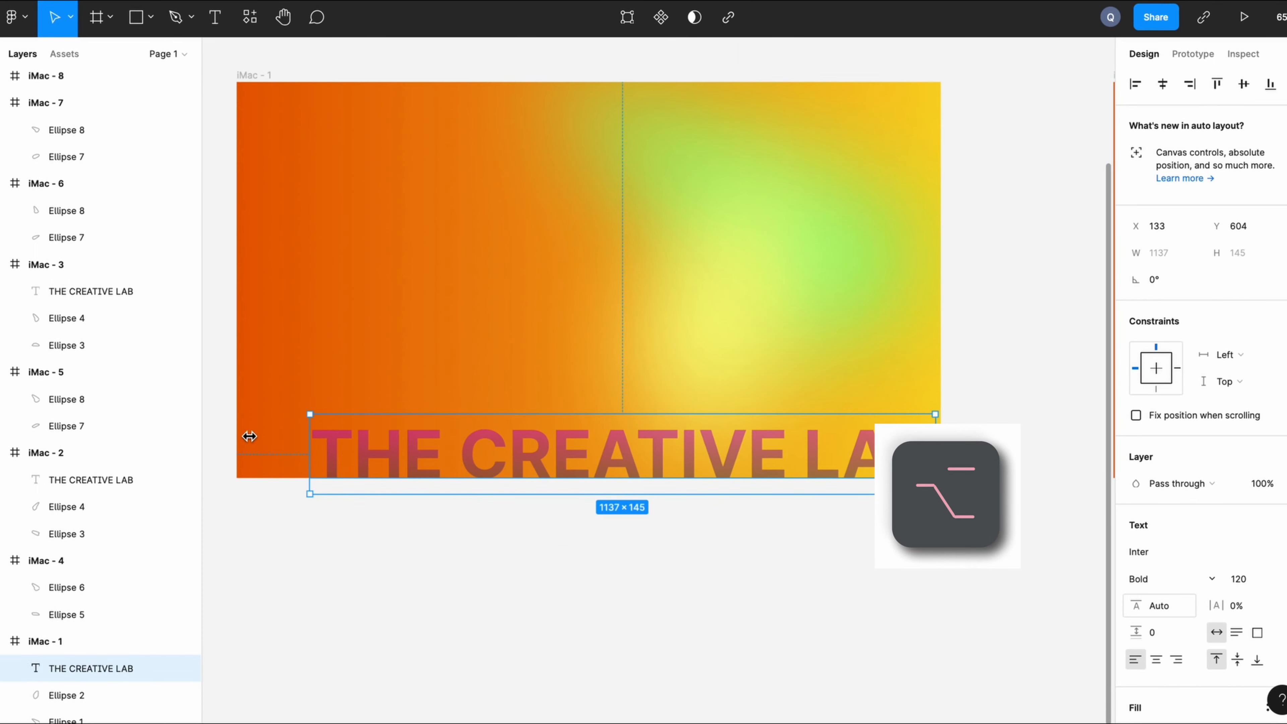
{"action": "scroll", "coordinate": [249, 436], "scroll_direction": "right", "scroll_amount": 2}
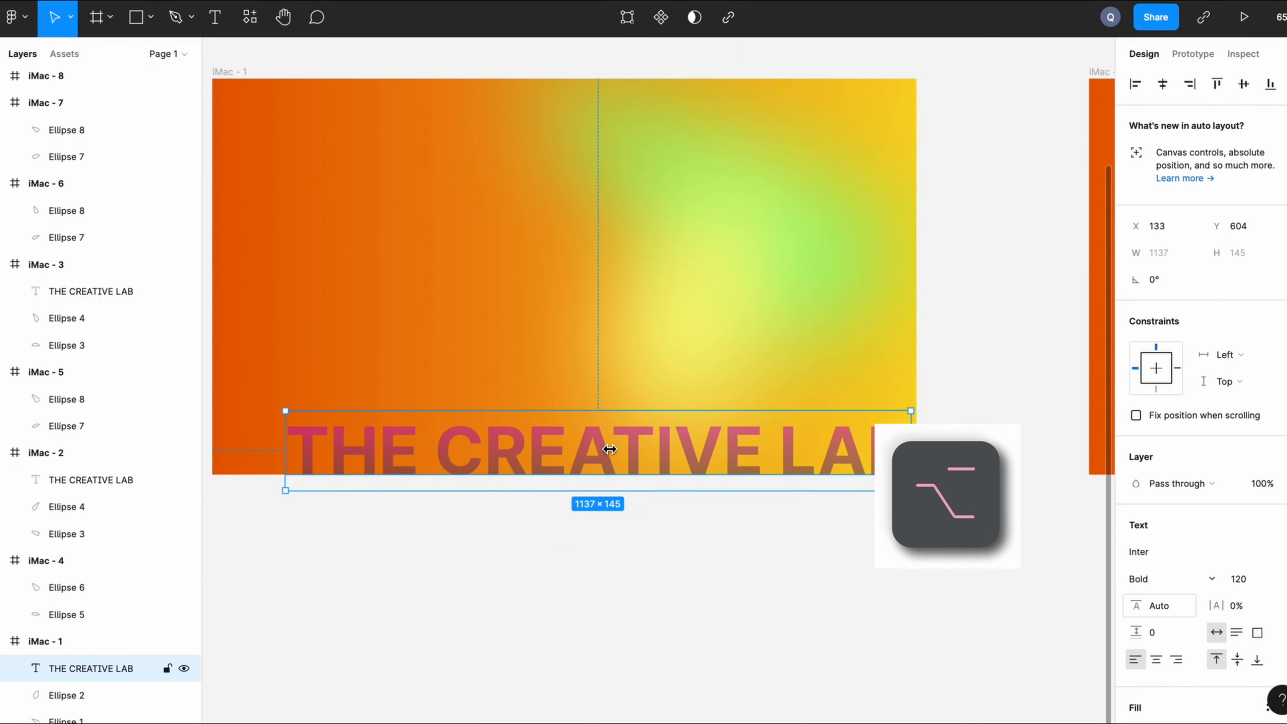
{"action": "scroll", "coordinate": [887, 446], "scroll_direction": "right", "scroll_amount": 8}
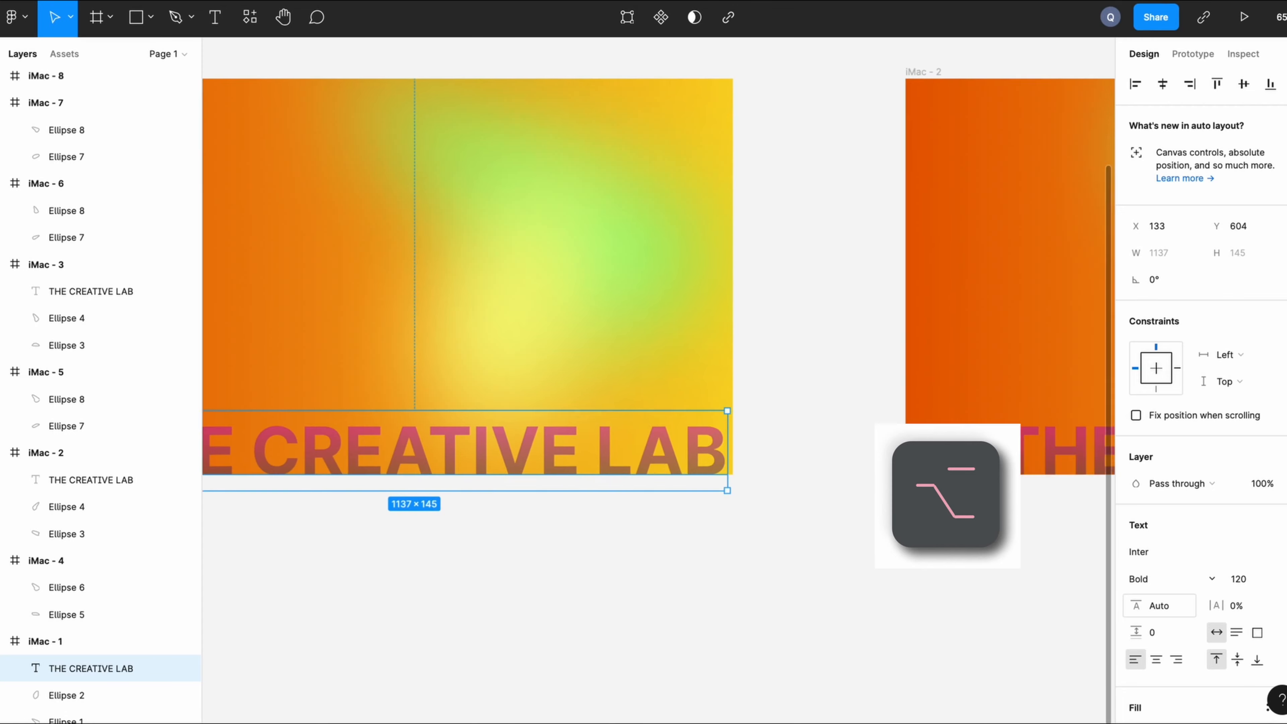
{"action": "left_click", "coordinate": [886, 446]}
{"action": "key", "text": "alt"}
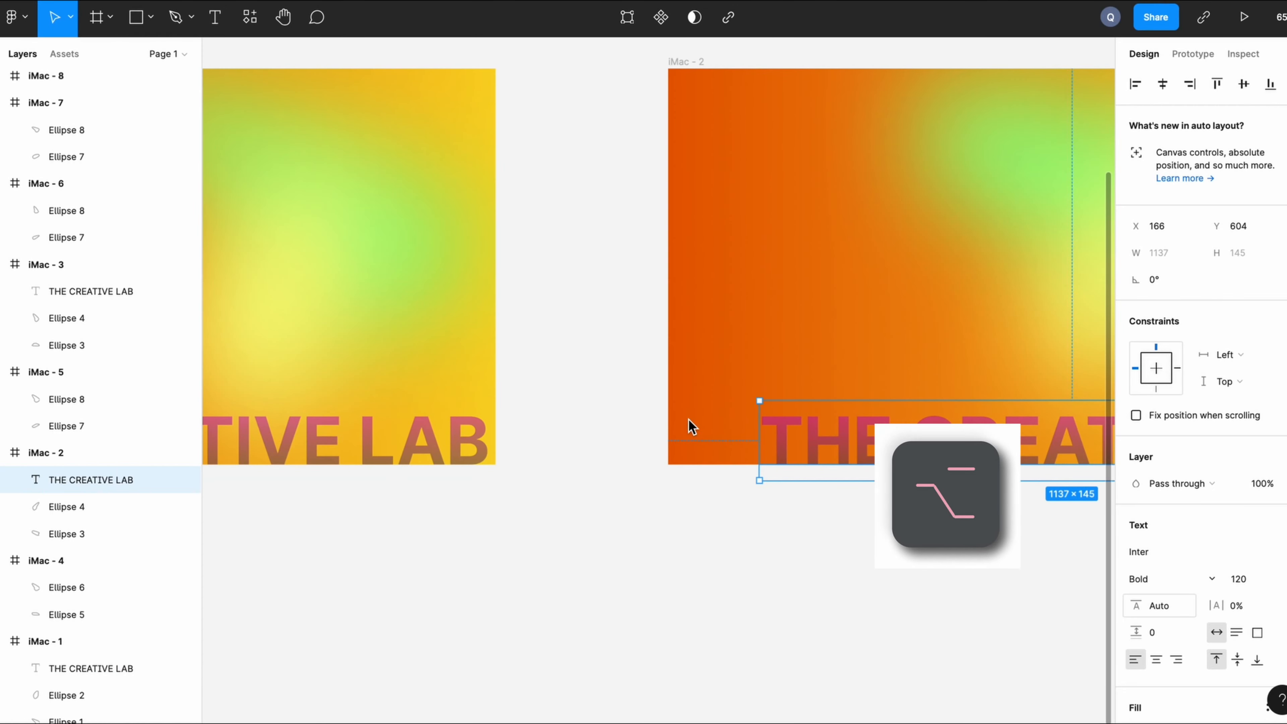
- Shift the THE CREATIVE LAB text in iMac - 3 rightward to X 198, checking its spacing from the frame's edges
{"action": "scroll", "coordinate": [772, 471], "scroll_direction": "right", "scroll_amount": 10}
{"action": "left_click", "coordinate": [557, 380]}
{"action": "key", "text": "alt"}
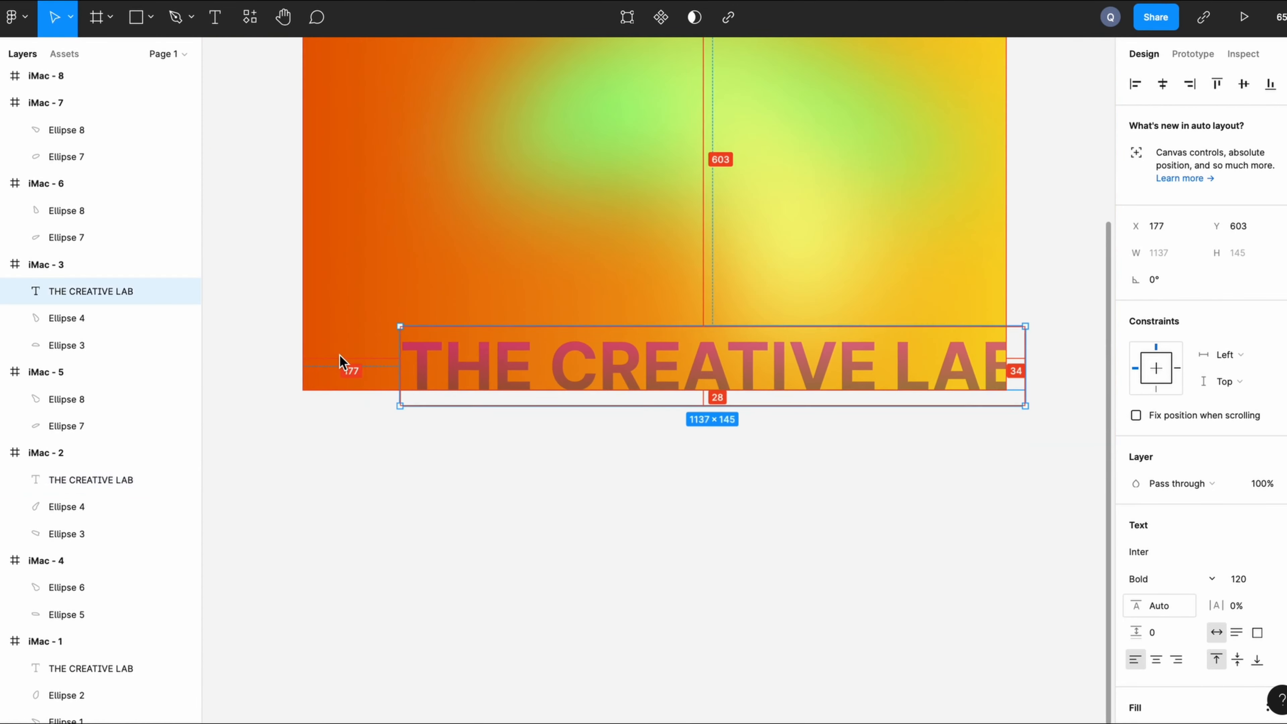
{"action": "key", "text": "Right"}
{"action": "key", "text": "Right"}
{"action": "key", "text": "Right"}
{"action": "key", "text": "Right"}
{"action": "key", "text": "Right"}
{"action": "key", "text": "Right"}
{"action": "key", "text": "Right"}
{"action": "key", "text": "Right"}
{"action": "key", "text": "Right"}
{"action": "key", "text": "Right"}
{"action": "key", "text": "Right"}
{"action": "key", "text": "Right"}
{"action": "key", "text": "Right"}
{"action": "key", "text": "Right"}
{"action": "key", "text": "Right"}
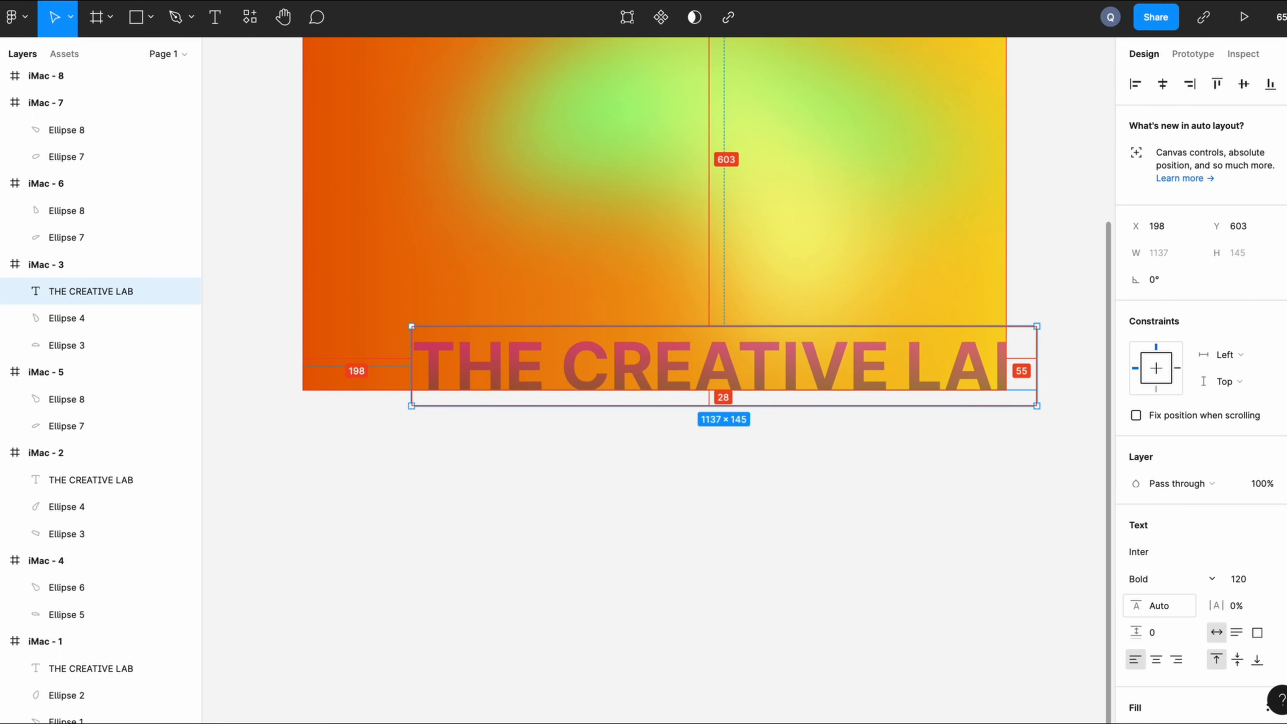
- Move the THE CREATIVE LAB text from iMac - 3 into iMac - 4 and place it along the bottom edge at Y 604
{"action": "scroll", "coordinate": [523, 480], "scroll_direction": "right", "scroll_amount": 6}
{"action": "left_click_drag", "start_coordinate": [454, 382], "coordinate": [1045, 401]}
{"action": "scroll", "coordinate": [719, 396], "scroll_direction": "right", "scroll_amount": 5}
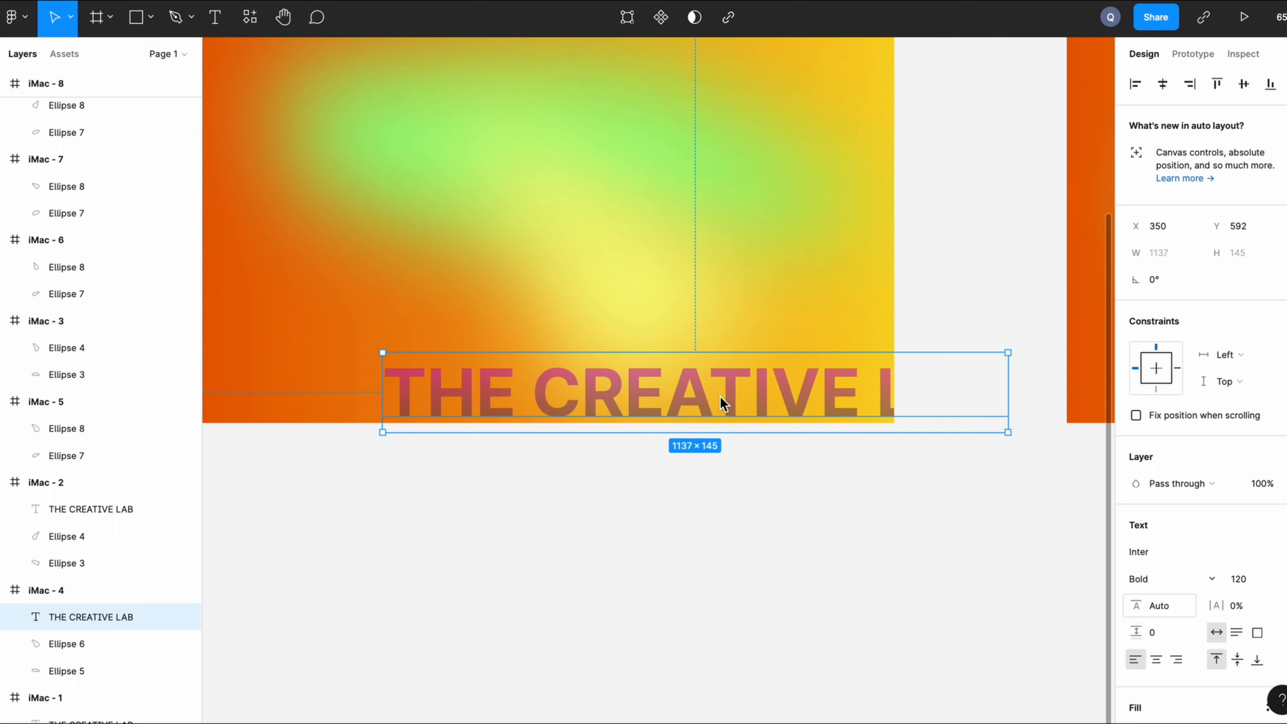
{"action": "left_click_drag", "start_coordinate": [720, 396], "coordinate": [631, 405]}
{"action": "scroll", "coordinate": [632, 404], "scroll_direction": "left", "scroll_amount": 5}
- Nudge the THE CREATIVE LAB text in iMac - 4 rightward to X 205, checking its distance from the frame's left edge
{"action": "key", "text": "alt+Right"}
{"action": "key", "text": "alt+Right"}
{"action": "key", "text": "alt+Right"}
{"action": "key", "text": "alt+Right"}
{"action": "key", "text": "alt+Right"}
{"action": "key", "text": "alt+Right"}
{"action": "key", "text": "alt+Right"}
{"action": "key", "text": "alt+Right"}
{"action": "key", "text": "alt+Right"}
{"action": "key", "text": "alt+Right"}
{"action": "key", "text": "alt+Right"}
{"action": "key", "text": "alt+Right"}
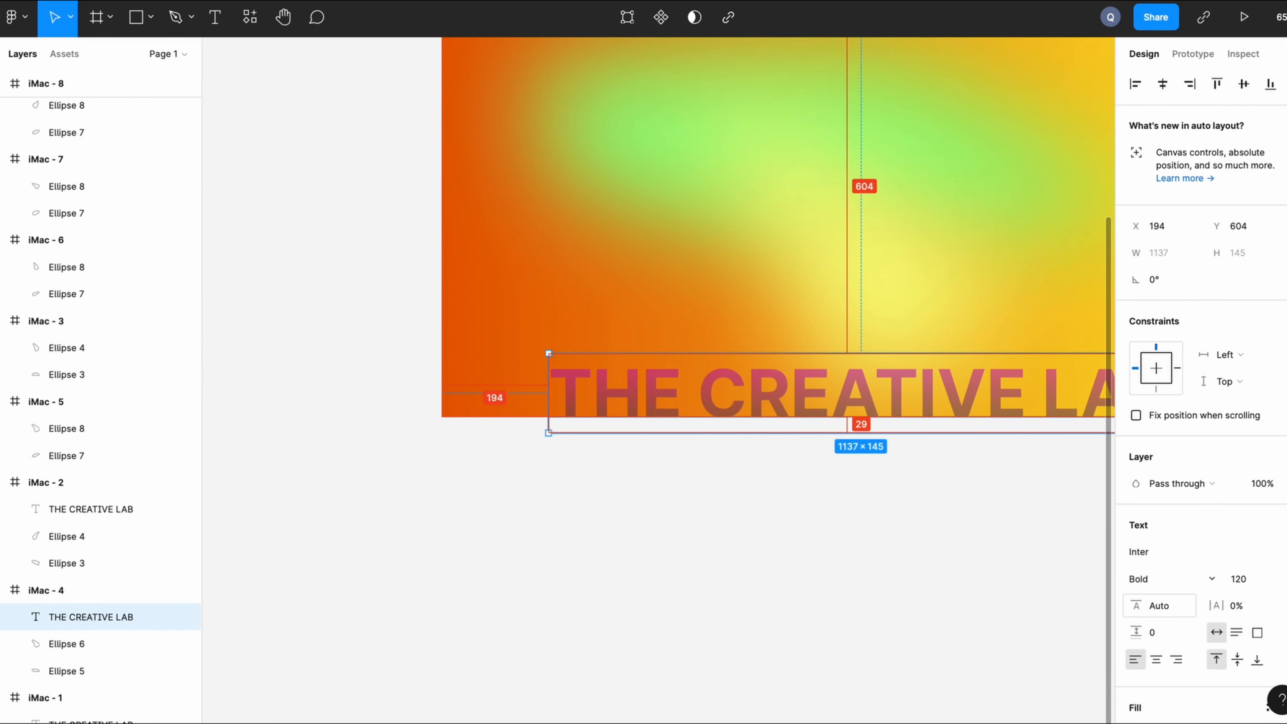
{"action": "key", "text": "alt+Right"}
{"action": "key", "text": "alt+Right"}
{"action": "key", "text": "alt+Right"}
{"action": "key", "text": "alt+Right"}
{"action": "key", "text": "alt+Right"}
{"action": "key", "text": "alt+Right"}
{"action": "key", "text": "alt+Right"}
{"action": "key", "text": "alt+Right"}
{"action": "key", "text": "alt+Right"}
{"action": "key", "text": "alt+Right"}
{"action": "key", "text": "alt+Right"}
{"action": "key", "text": "alt+Right"}
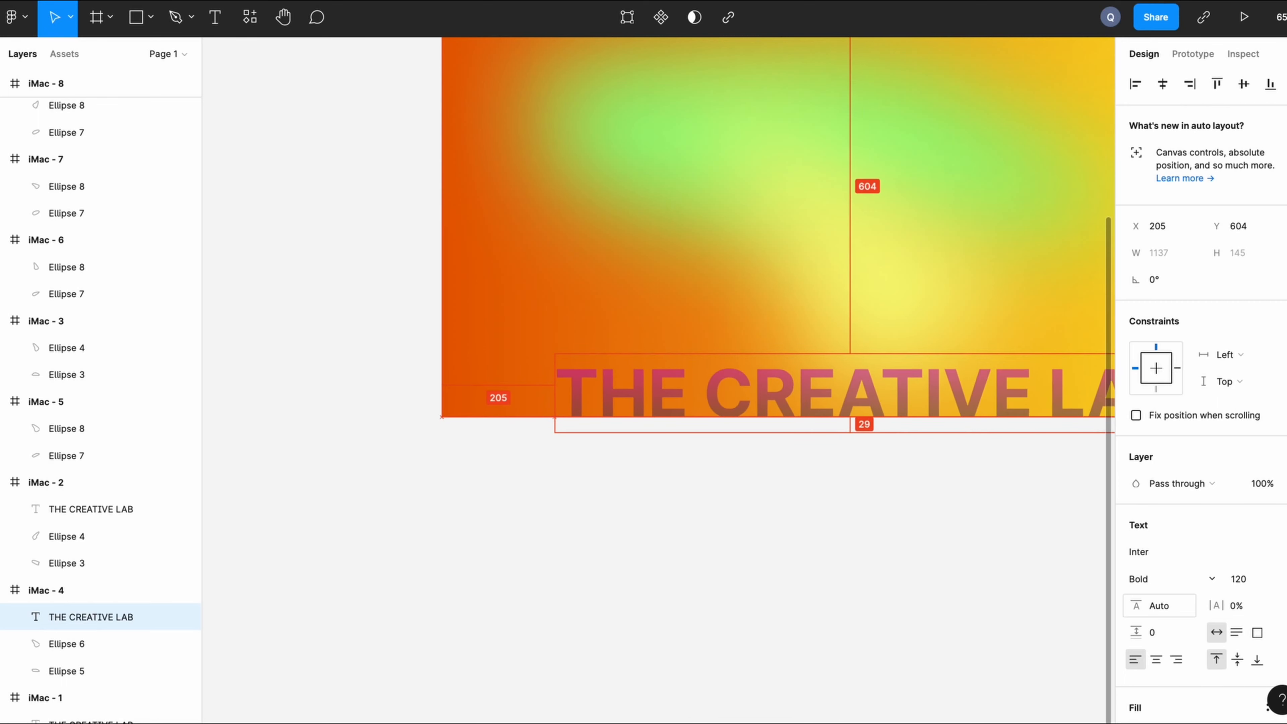
- Shift the THE CREATIVE LAB text in iMac - 4 further rightward to X 332, keeping Y 604
{"action": "left_click_drag", "start_coordinate": [599, 394], "coordinate": [664, 394]}
{"action": "key", "text": "alt+Left"}
{"action": "key", "text": "alt+Left"}
{"action": "key", "text": "alt+Right"}
{"action": "key", "text": "alt+Right"}
{"action": "key", "text": "alt+Right"}
{"action": "key", "text": "alt+Right"}
{"action": "key", "text": "alt+Right"}
{"action": "key", "text": "alt+Right"}
{"action": "key", "text": "alt+Right"}
{"action": "key", "text": "alt+Right"}
{"action": "key", "text": "alt+Right"}
{"action": "key", "text": "alt+Right"}
{"action": "key", "text": "alt+Right"}
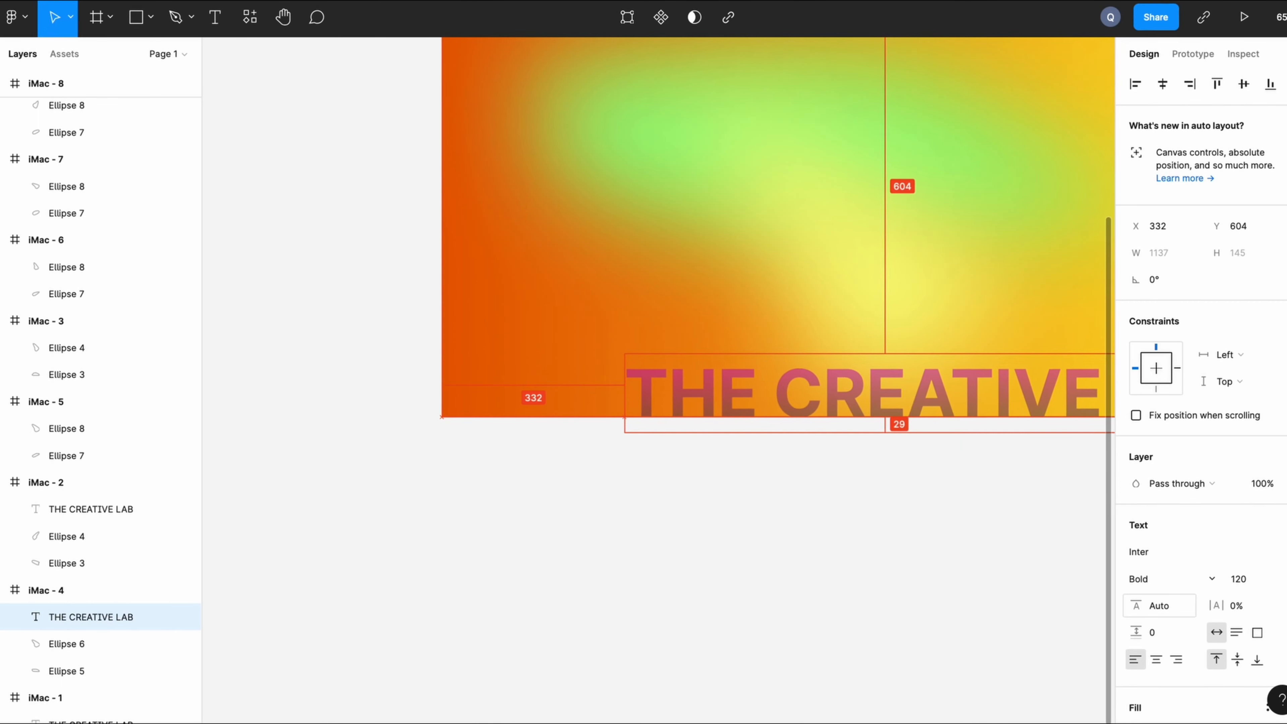
{"action": "scroll", "coordinate": [812, 454], "scroll_direction": "right", "scroll_amount": 5}
{"action": "left_click", "coordinate": [809, 447]}
- Paste a copy of the THE CREATIVE LAB text from iMac - 2 into iMac - 3 at X 129, Y 589
{"action": "scroll", "coordinate": [810, 447], "scroll_direction": "right", "scroll_amount": 5}
{"action": "scroll", "coordinate": [562, 198], "scroll_direction": "down", "scroll_amount": 3}
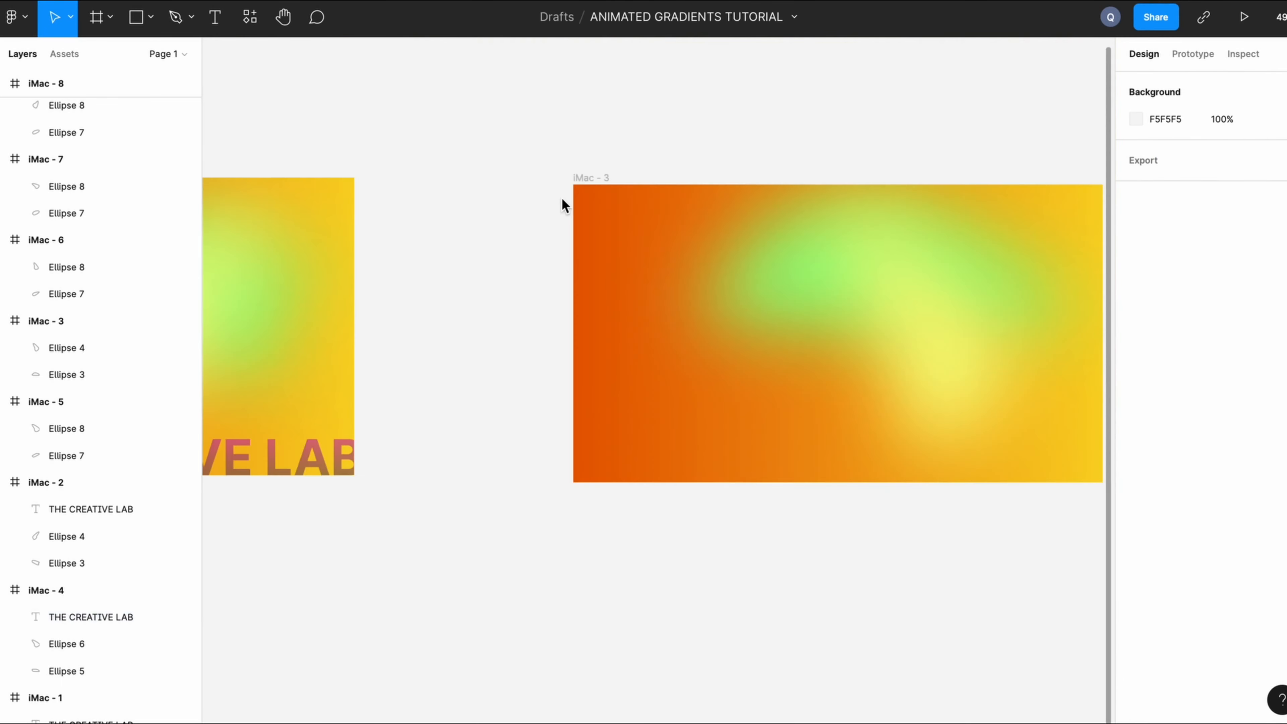
{"action": "left_click", "coordinate": [287, 446]}
{"action": "scroll", "coordinate": [637, 505], "scroll_direction": "right", "scroll_amount": 6}
{"action": "scroll", "coordinate": [328, 424], "scroll_direction": "left", "scroll_amount": 7}
{"action": "type", "text": "THE CREATIVE LAB"}
{"action": "left_click_drag", "start_coordinate": [327, 424], "coordinate": [1028, 415]}
- Move the THE CREATIVE LAB text in iMac - 3 to X 232, Y 604
{"action": "scroll", "coordinate": [1026, 416], "scroll_direction": "right", "scroll_amount": 7}
{"action": "left_click_drag", "start_coordinate": [519, 460], "coordinate": [555, 466]}
{"action": "left_click", "coordinate": [698, 575]}
{"action": "scroll", "coordinate": [697, 574], "scroll_direction": "right", "scroll_amount": 8}
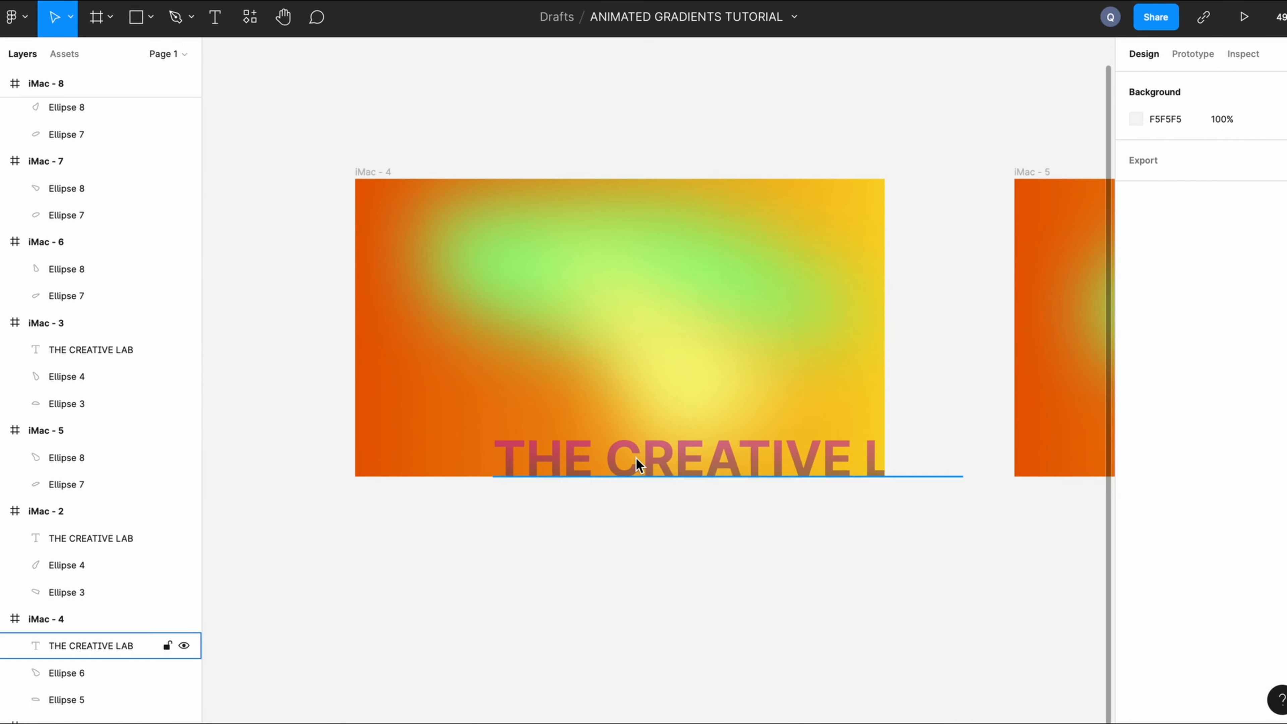
{"action": "left_click", "coordinate": [636, 458]}
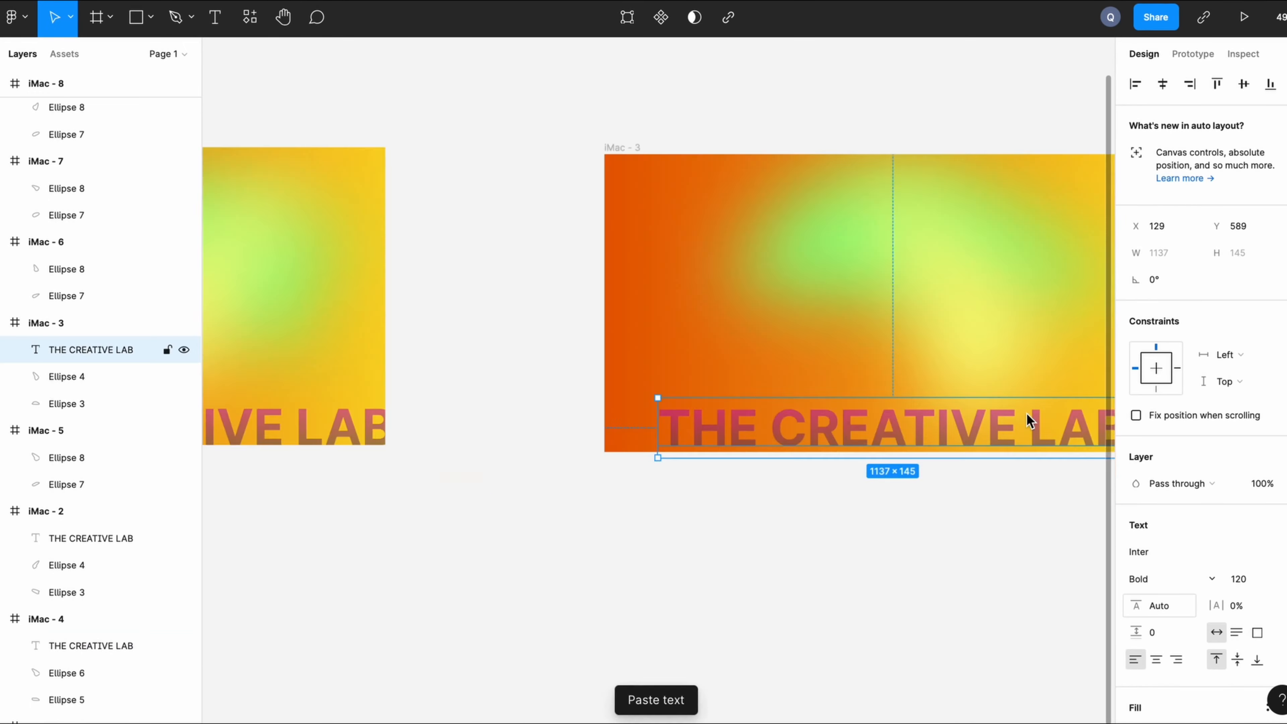
{"action": "scroll", "coordinate": [1027, 419], "scroll_direction": "right", "scroll_amount": 7}
{"action": "left_click_drag", "start_coordinate": [520, 457], "coordinate": [555, 466]}
{"action": "left_click", "coordinate": [697, 575]}
{"action": "scroll", "coordinate": [697, 575], "scroll_direction": "right", "scroll_amount": 8}
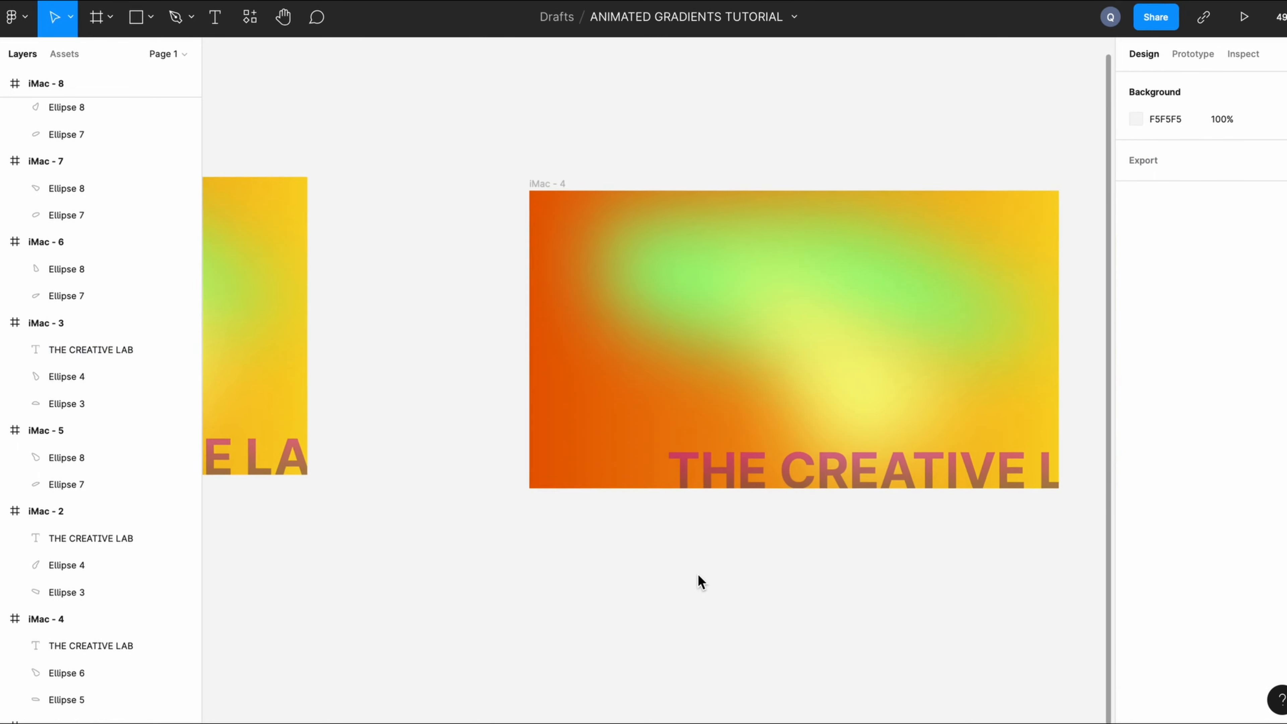
- Move the THE CREATIVE LAB text in iMac - 4 rightward to X 421 and measure its spacing from the frame's edges
{"action": "scroll", "coordinate": [698, 574], "scroll_direction": "right", "scroll_amount": 4}
{"action": "left_click", "coordinate": [635, 457]}
{"action": "left_click_drag", "start_coordinate": [635, 458], "coordinate": [672, 458]}
{"action": "key", "text": "alt"}
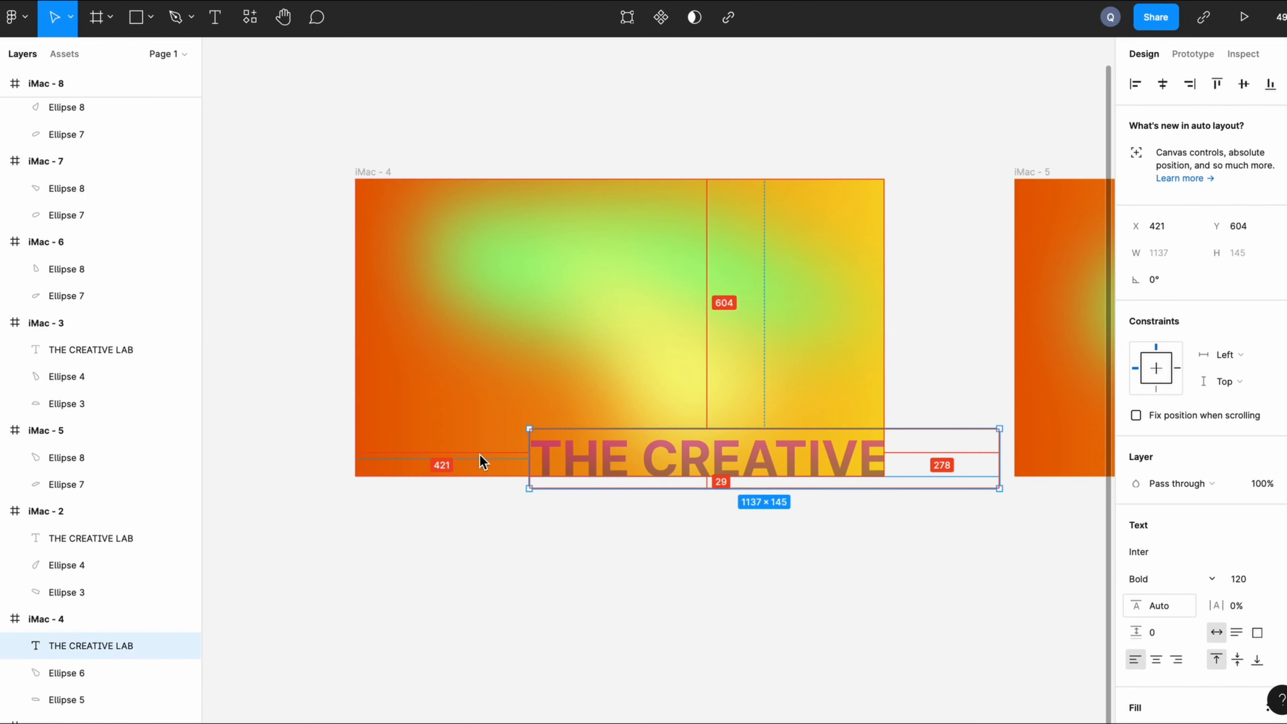
- Nudge the THE CREATIVE LAB text in iMac - 4 leftward to X 265
{"action": "key", "text": "shift+Left"}
{"action": "key", "text": "shift+Left"}
{"action": "key", "text": "shift+Left"}
{"action": "key", "text": "shift+Left"}
{"action": "key", "text": "shift+Left"}
{"action": "key", "text": "shift+Left"}
{"action": "key", "text": "shift+Left"}
{"action": "key", "text": "shift+Left"}
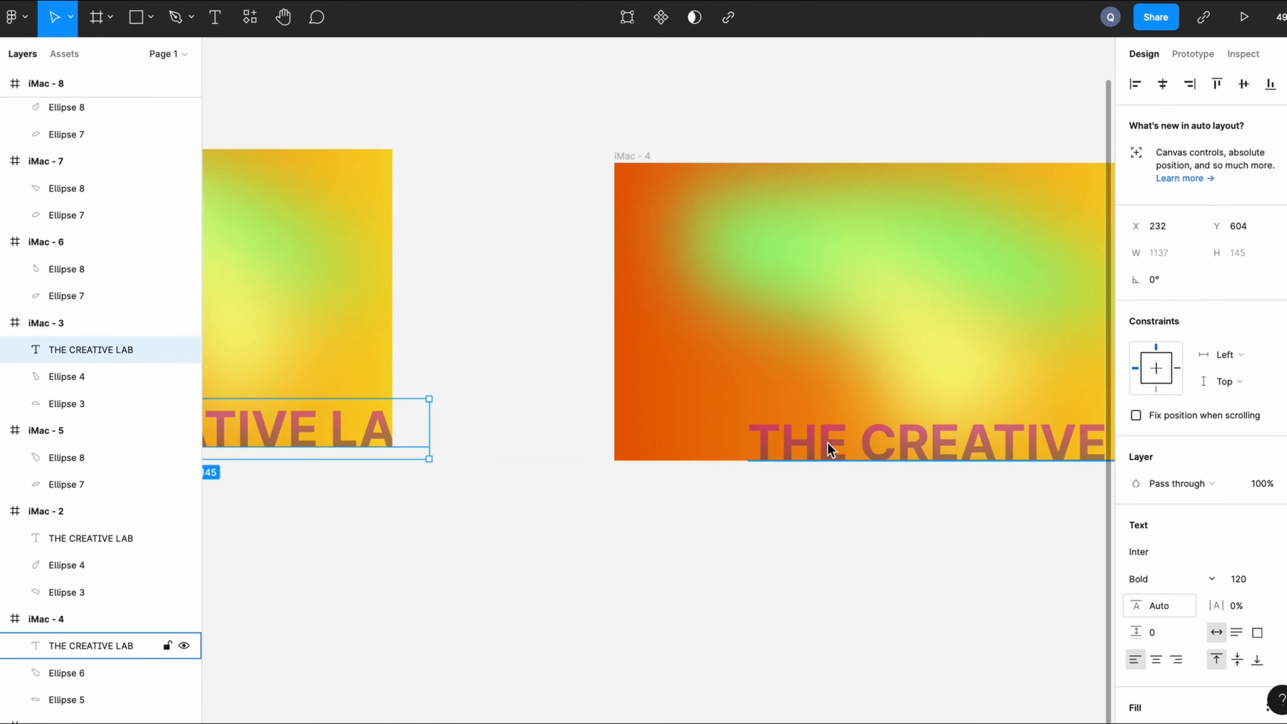
{"action": "key", "text": "shift+Left"}
{"action": "key", "text": "shift+Left"}
{"action": "key", "text": "shift+Left"}
{"action": "key", "text": "shift+Left"}
{"action": "key", "text": "shift+Left"}
{"action": "key", "text": "shift+Left"}
{"action": "key", "text": "shift+Left"}
- Place a pasted copy of the THE CREATIVE LAB text in iMac - 5 and shift it to X 298, Y 604
{"action": "scroll", "coordinate": [589, 425], "scroll_direction": "right", "scroll_amount": 3}
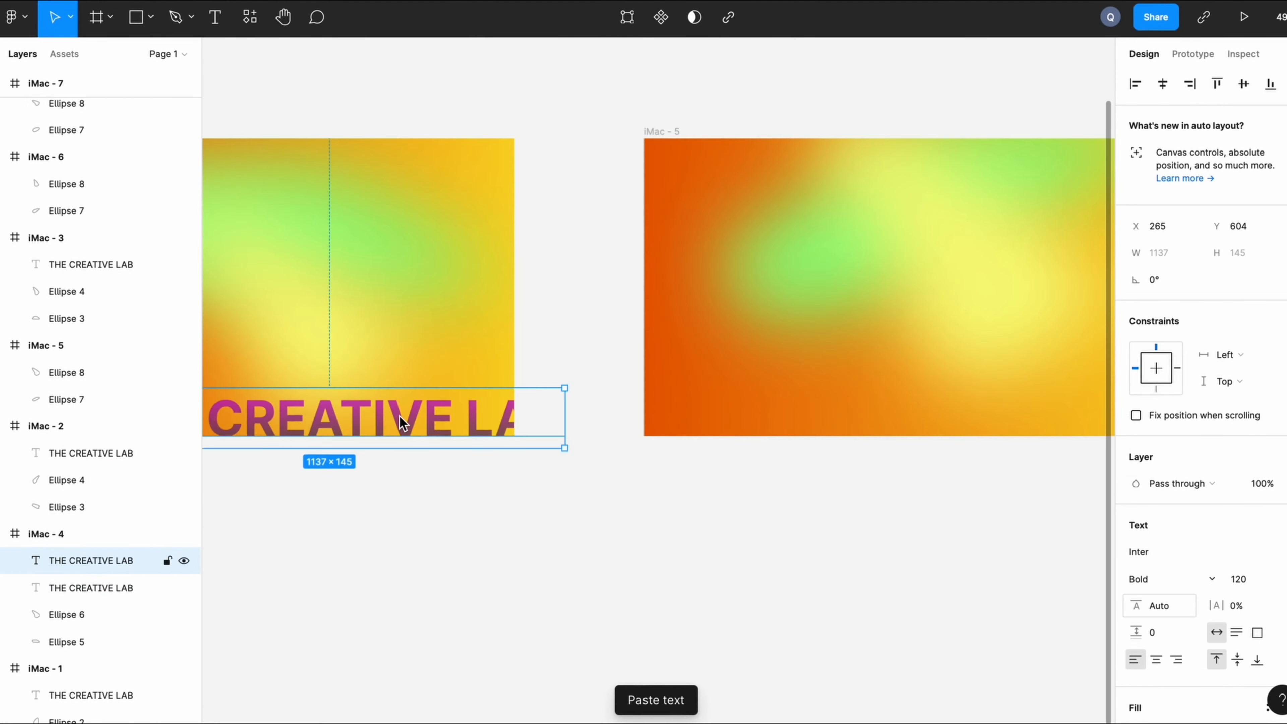
{"action": "left_click", "coordinate": [1000, 413]}
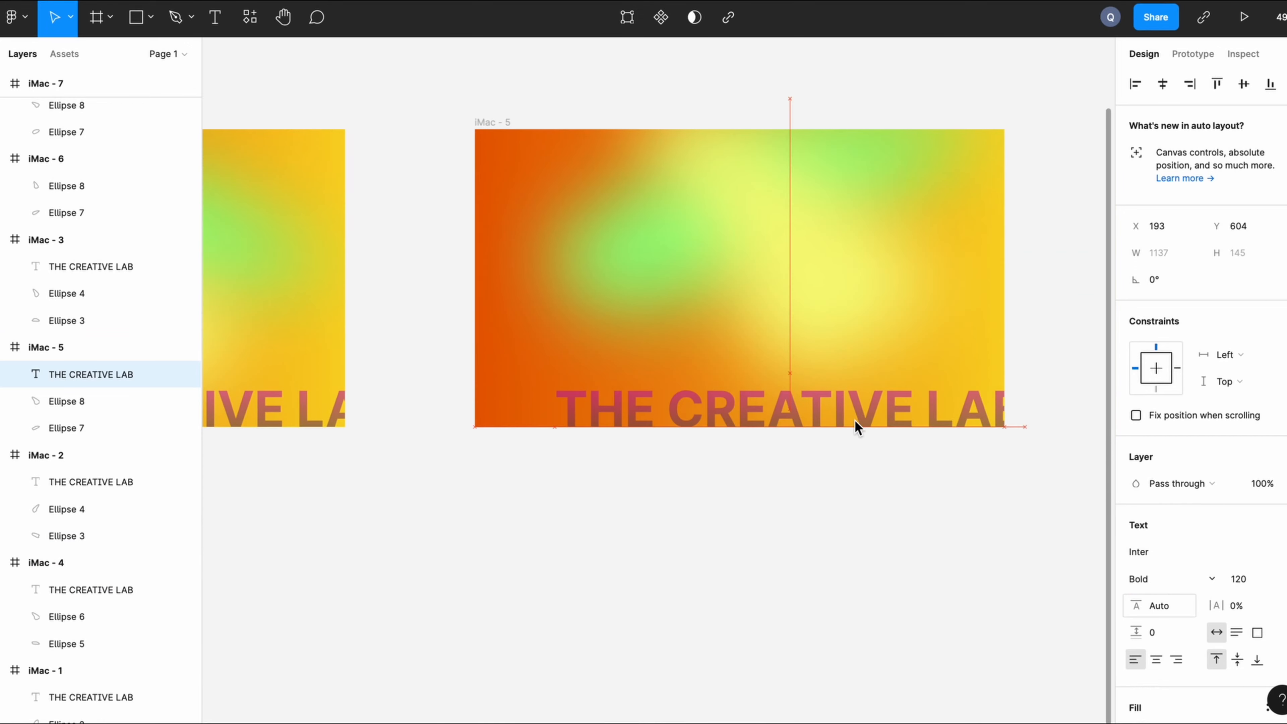
{"action": "left_click_drag", "start_coordinate": [856, 423], "coordinate": [899, 422]}
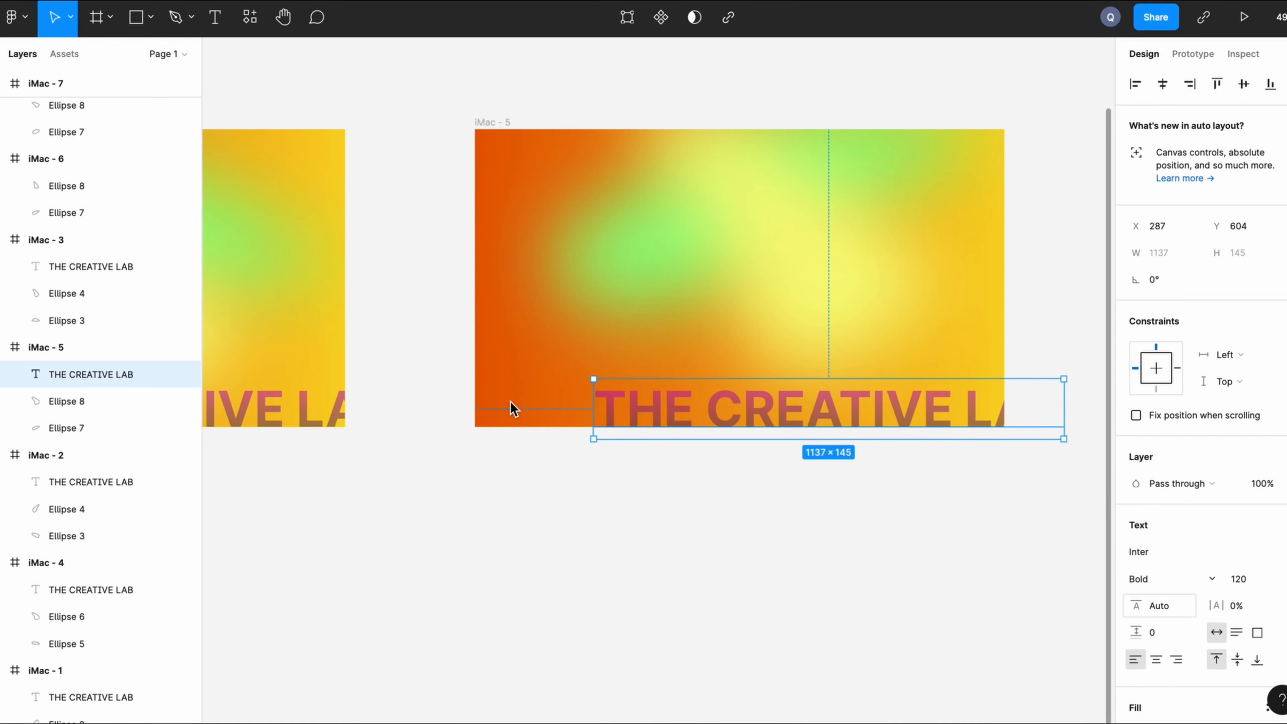
{"action": "key", "text": "Right"}
{"action": "left_click", "coordinate": [642, 465]}
- Paste a copy of the THE CREATIVE LAB text from iMac - 5 into iMac - 6
{"action": "scroll", "coordinate": [642, 465], "scroll_direction": "right", "scroll_amount": 6}
{"action": "left_click", "coordinate": [440, 419]}
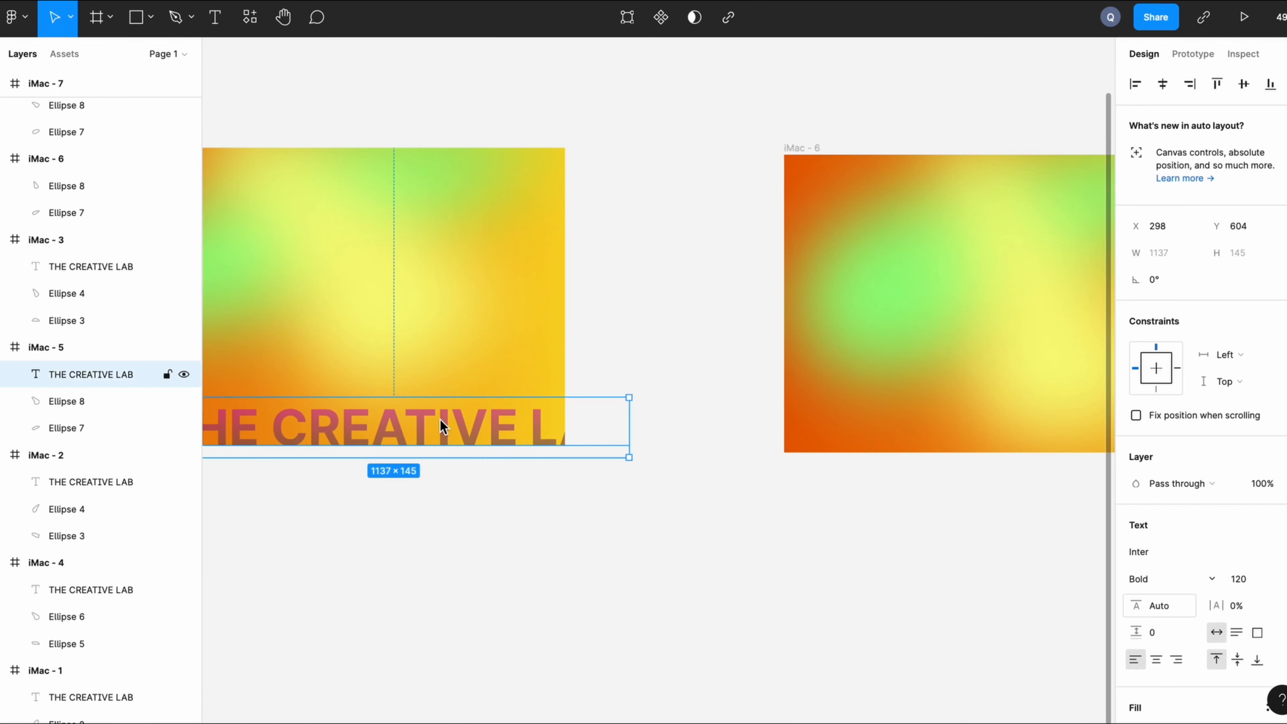
{"action": "key", "text": "super+v"}
{"action": "left_click_drag", "start_coordinate": [404, 421], "coordinate": [1068, 428]}
{"action": "scroll", "coordinate": [1068, 427], "scroll_direction": "right", "scroll_amount": 5}
- Shift the THE CREATIVE LAB text in iMac - 6 rightward and fine-tune its distance from the frame's left edge
{"action": "left_click_drag", "start_coordinate": [890, 427], "coordinate": [991, 427]}
{"action": "key", "text": "alt"}
{"action": "key", "text": "Left"}
{"action": "key", "text": "Left"}
{"action": "key", "text": "Left"}
{"action": "key", "text": "Left"}
{"action": "key", "text": "Left"}
{"action": "key", "text": "Left"}
{"action": "left_click", "coordinate": [692, 567]}
- Copy the THE CREATIVE LAB text from iMac - 6 into iMac - 7 at X 306, Y 604
{"action": "scroll", "coordinate": [692, 566], "scroll_direction": "right", "scroll_amount": 5}
{"action": "left_click", "coordinate": [583, 426]}
{"action": "left_click_drag", "start_coordinate": [583, 427], "coordinate": [888, 419], "text": "alt"}
{"action": "scroll", "coordinate": [917, 419], "scroll_direction": "right", "scroll_amount": 8}
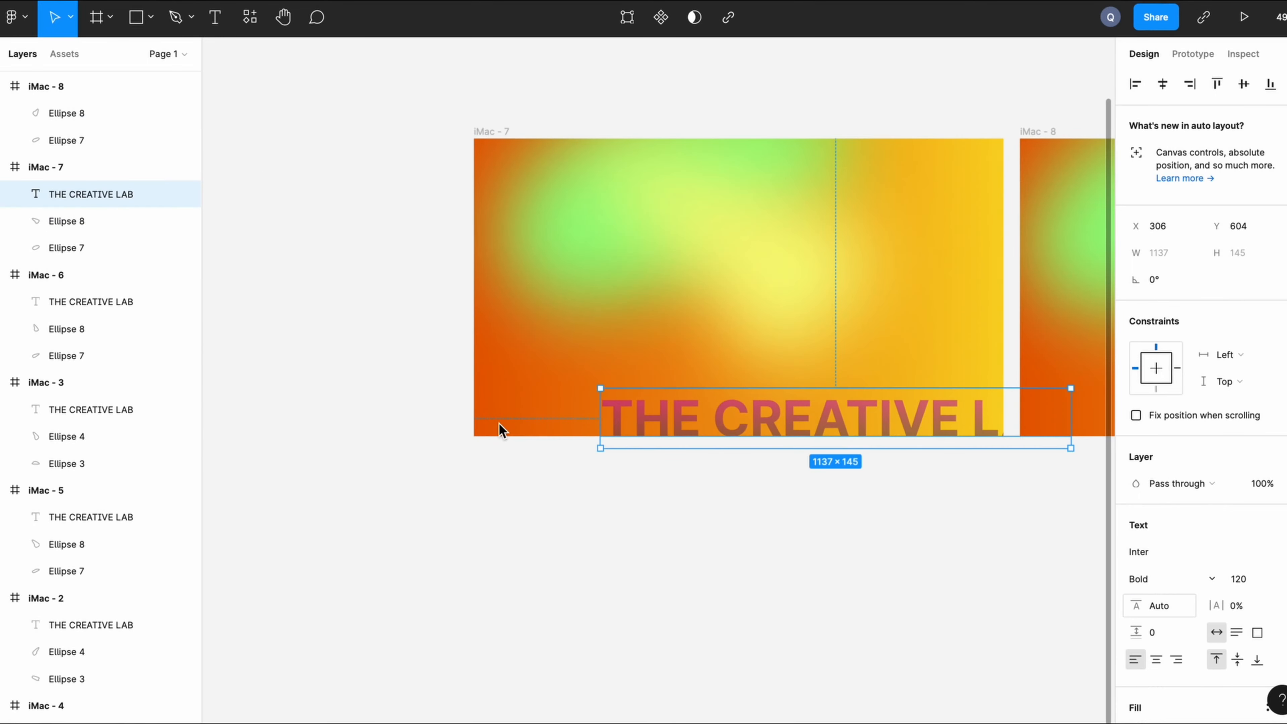
- Nudge the THE CREATIVE LAB text in iMac - 7 rightward to X 326, checking its spacing from the frame's edges
{"action": "key", "text": "alt"}
{"action": "key", "text": "Right"}
{"action": "key", "text": "Right"}
{"action": "key", "text": "Right"}
{"action": "key", "text": "Right"}
{"action": "key", "text": "Right"}
{"action": "key", "text": "Right"}
{"action": "key", "text": "Right"}
{"action": "key", "text": "Right"}
{"action": "key", "text": "Right"}
{"action": "key", "text": "Right"}
{"action": "key", "text": "Right"}
{"action": "key", "text": "Right"}
{"action": "key", "text": "Right"}
{"action": "key", "text": "Right"}
{"action": "key", "text": "Right"}
{"action": "key", "text": "Right"}
{"action": "key", "text": "Right"}
{"action": "key", "text": "Right"}
{"action": "key", "text": "Right"}
{"action": "key", "text": "Right"}
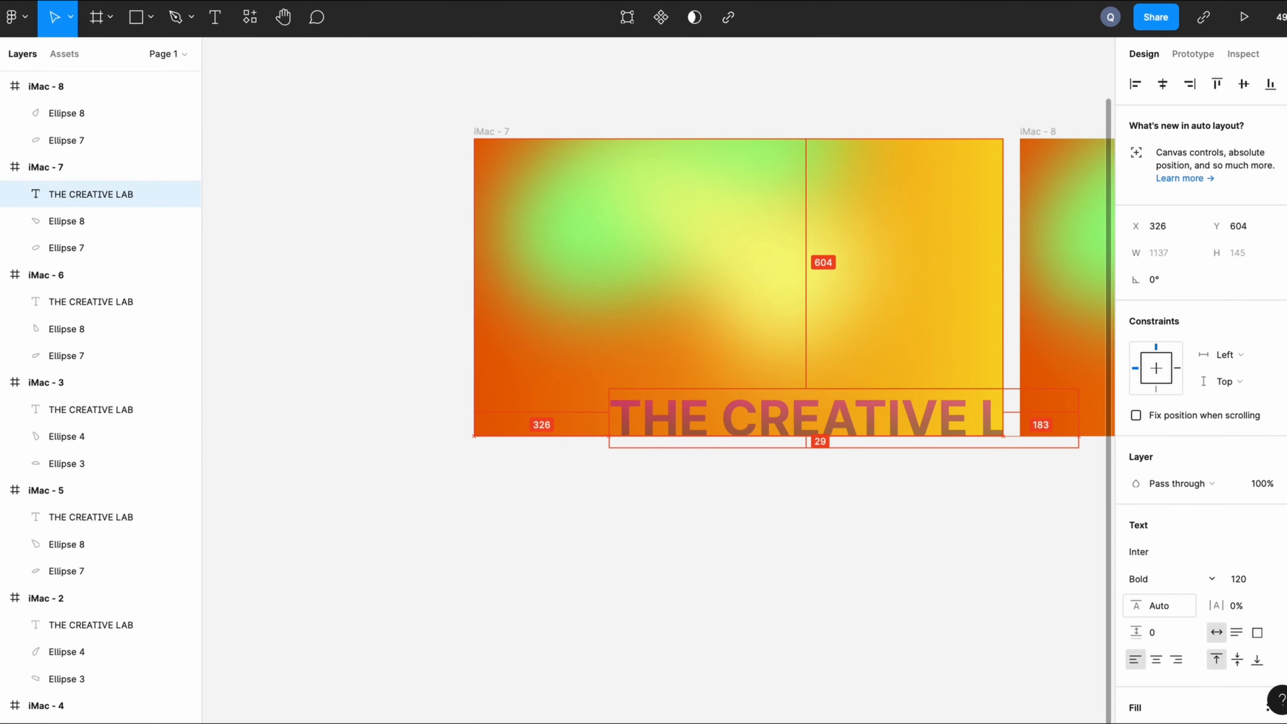
- Paste a copy of the THE CREATIVE LAB text and place it in iMac - 8 at X 363, Y 593
{"action": "scroll", "coordinate": [730, 503], "scroll_direction": "right", "scroll_amount": 7}
{"action": "key", "text": "super+v"}
{"action": "left_click_drag", "start_coordinate": [506, 437], "coordinate": [994, 407], "text": "alt"}
{"action": "scroll", "coordinate": [931, 405], "scroll_direction": "right", "scroll_amount": 3}
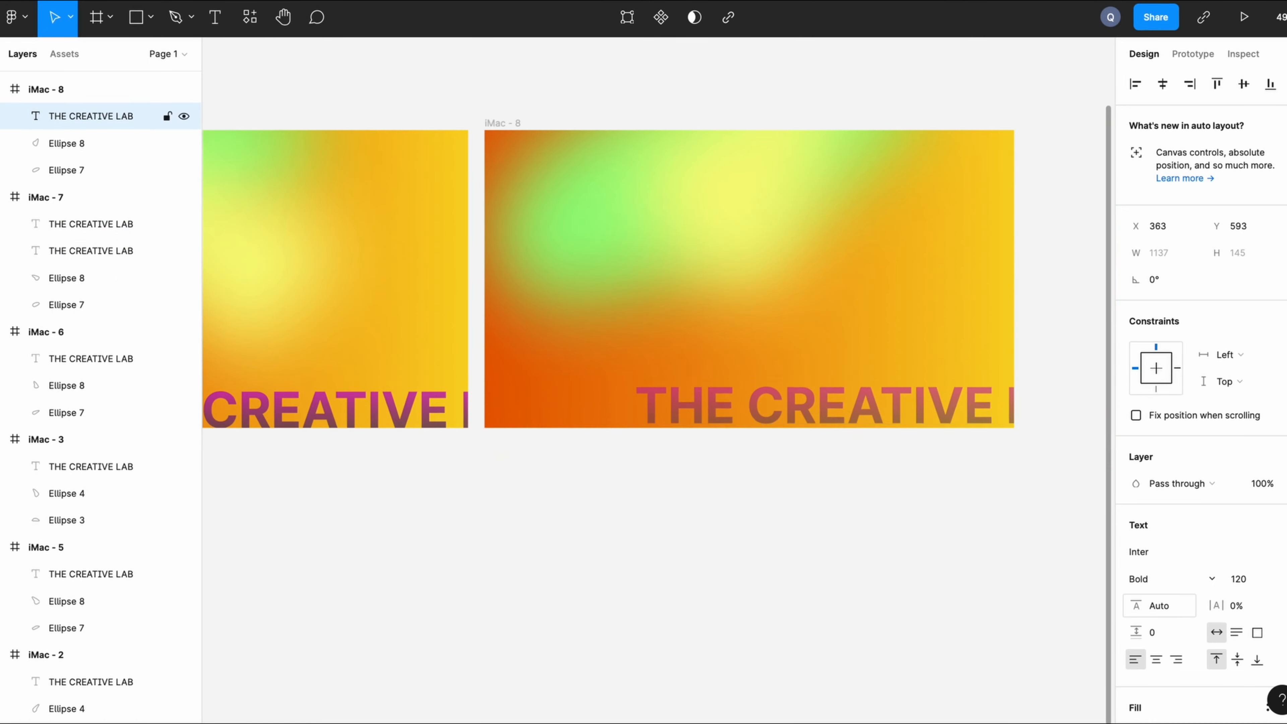
- Shift the THE CREATIVE LAB text in iMac - 8 to X 397, Y 604, checking its spacing from the frame's edges
{"action": "key", "text": "alt"}
{"action": "key", "text": "alt"}
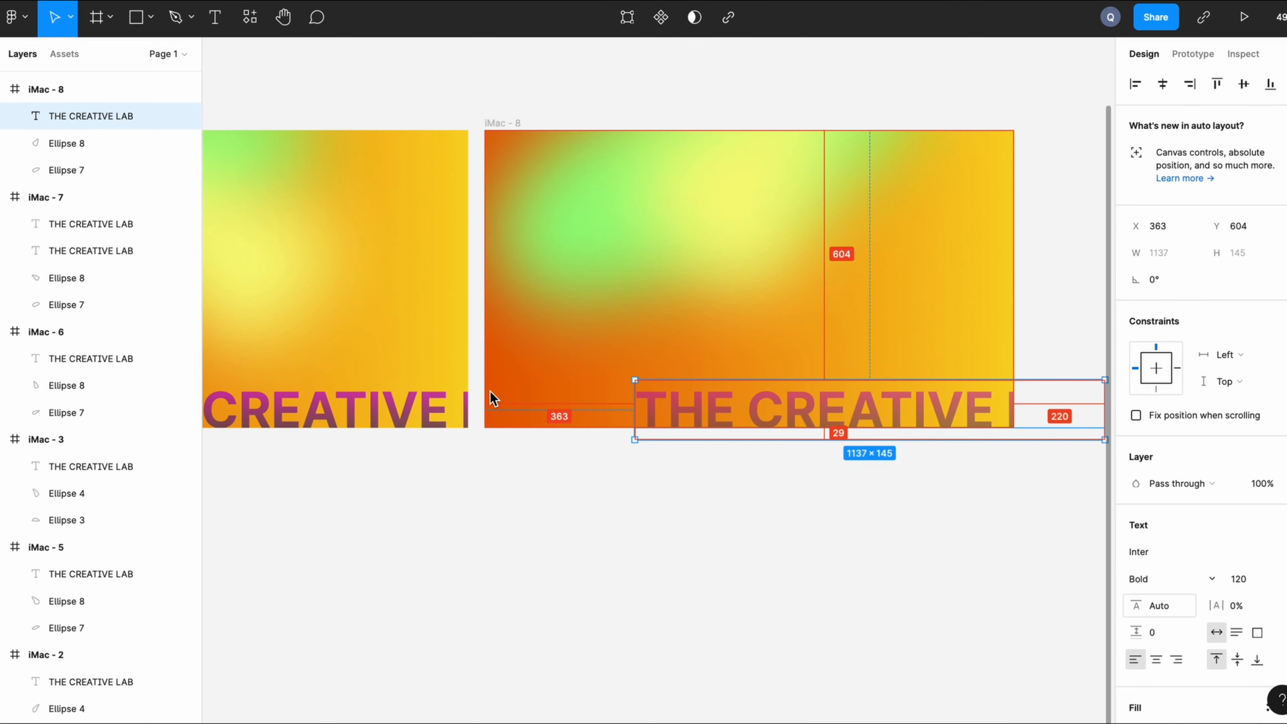
{"action": "key", "text": "Right"}
{"action": "key", "text": "Right"}
{"action": "key", "text": "Right"}
{"action": "key", "text": "Right"}
{"action": "key", "text": "Right"}
{"action": "key", "text": "Right"}
{"action": "key", "text": "Right"}
{"action": "key", "text": "Right"}
{"action": "key", "text": "Right"}
{"action": "key", "text": "Right"}
{"action": "key", "text": "Right"}
{"action": "key", "text": "Right"}
{"action": "key", "text": "Right"}
{"action": "key", "text": "Right"}
{"action": "key", "text": "Right"}
{"action": "key", "text": "Right"}
{"action": "key", "text": "Right"}
{"action": "key", "text": "Right"}
{"action": "key", "text": "Right"}
{"action": "key", "text": "Right"}
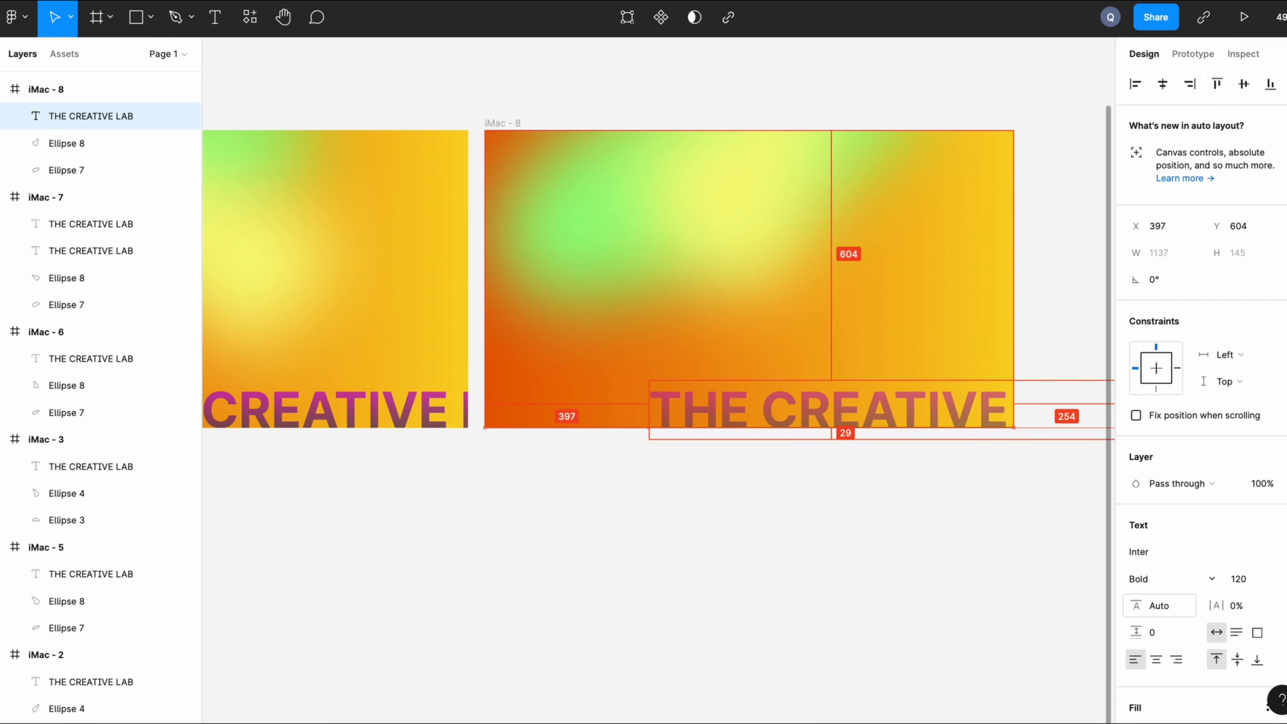
{"action": "left_click", "coordinate": [561, 507]}
- Add a prototype interaction to iMac - 1 with an After delay trigger that navigates to iMac - 2
{"action": "scroll", "coordinate": [560, 507], "scroll_direction": "down", "scroll_amount": 1}
{"action": "scroll", "coordinate": [807, 511], "scroll_direction": "down", "scroll_amount": 2}
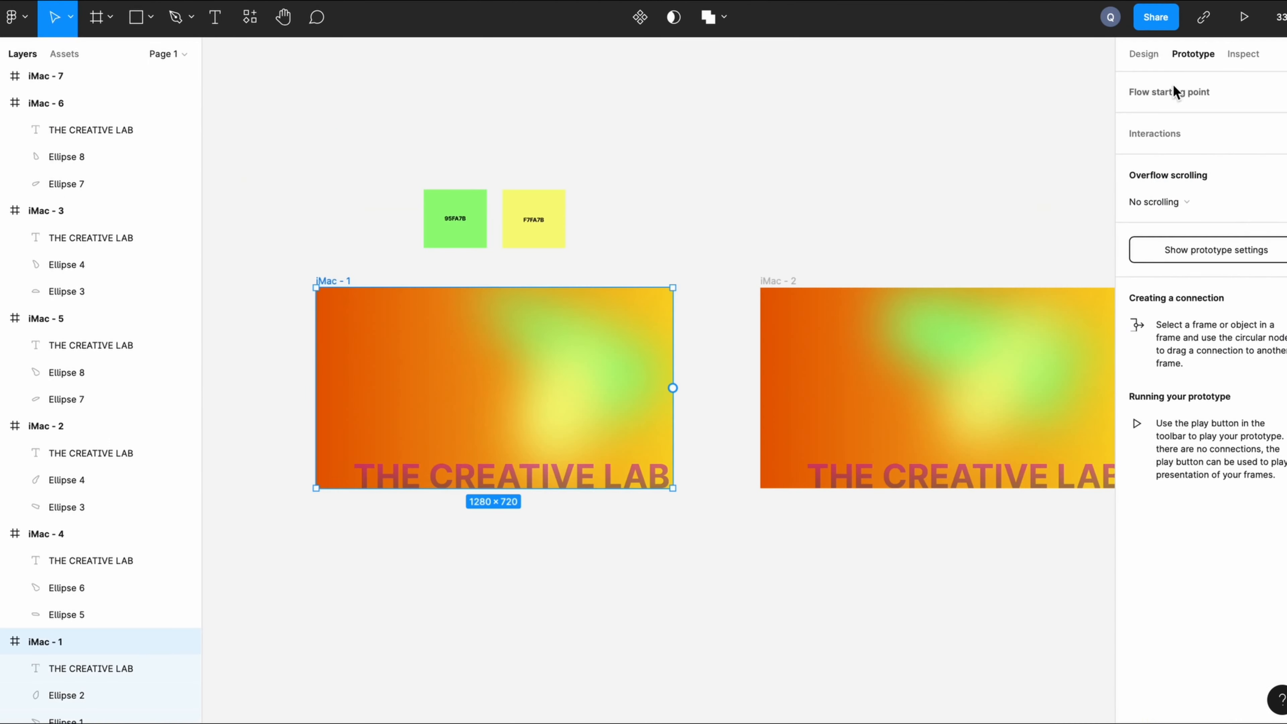
{"action": "left_click", "coordinate": [1146, 161]}
{"action": "left_click", "coordinate": [973, 201]}
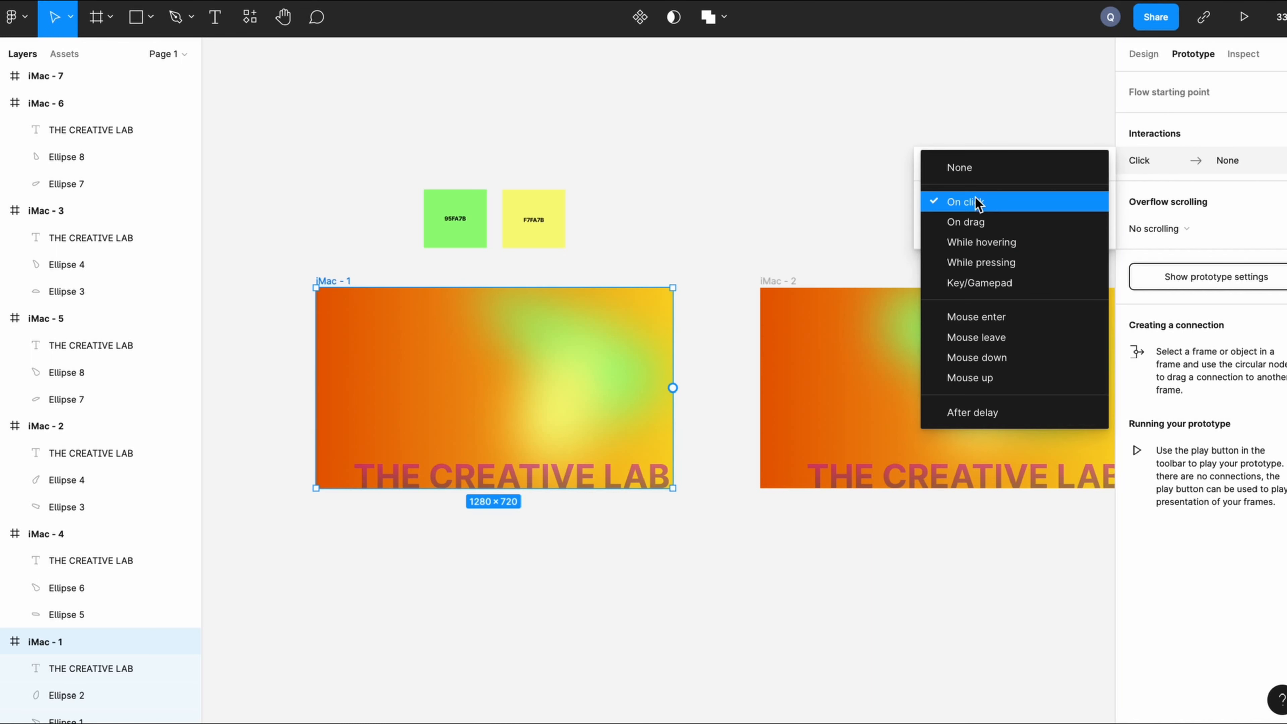
{"action": "left_click", "coordinate": [982, 406]}
{"action": "left_click_drag", "start_coordinate": [672, 388], "coordinate": [780, 401]}
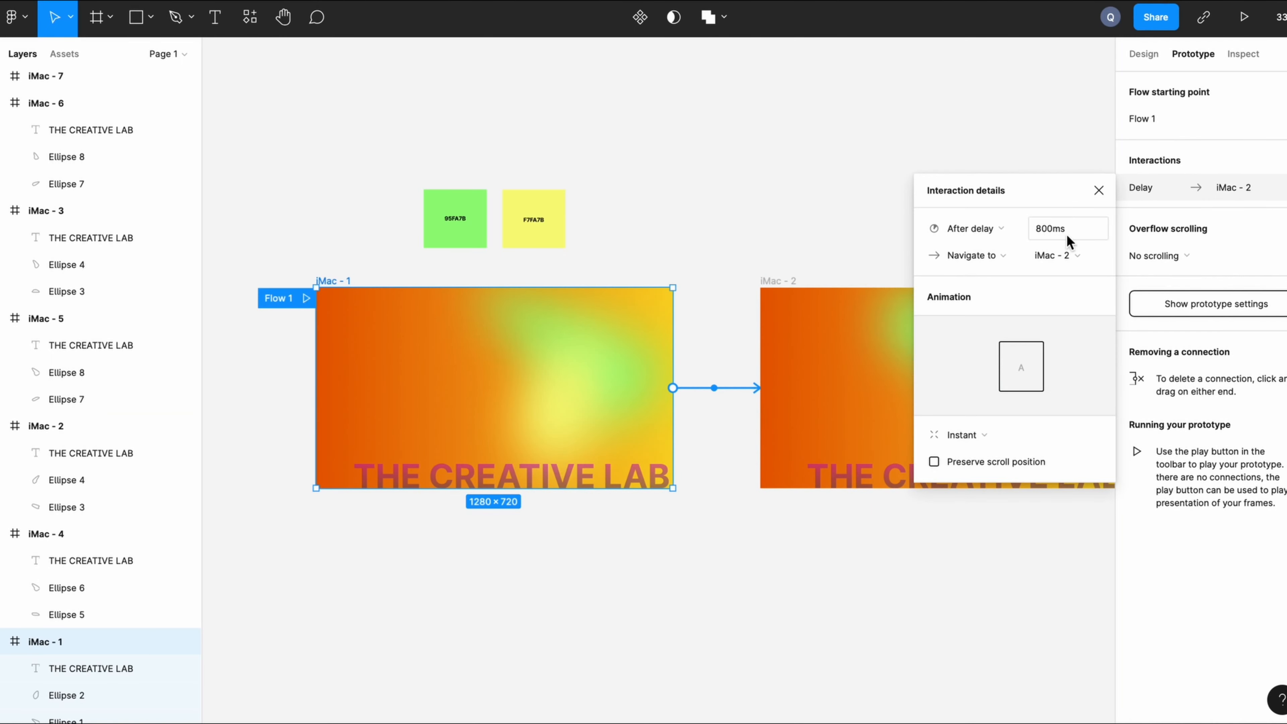
- Set the iMac - 1 to iMac - 2 interaction to a 1 ms delay with a Smart animate transition
{"action": "left_click", "coordinate": [982, 435]}
{"action": "left_click", "coordinate": [1048, 233]}
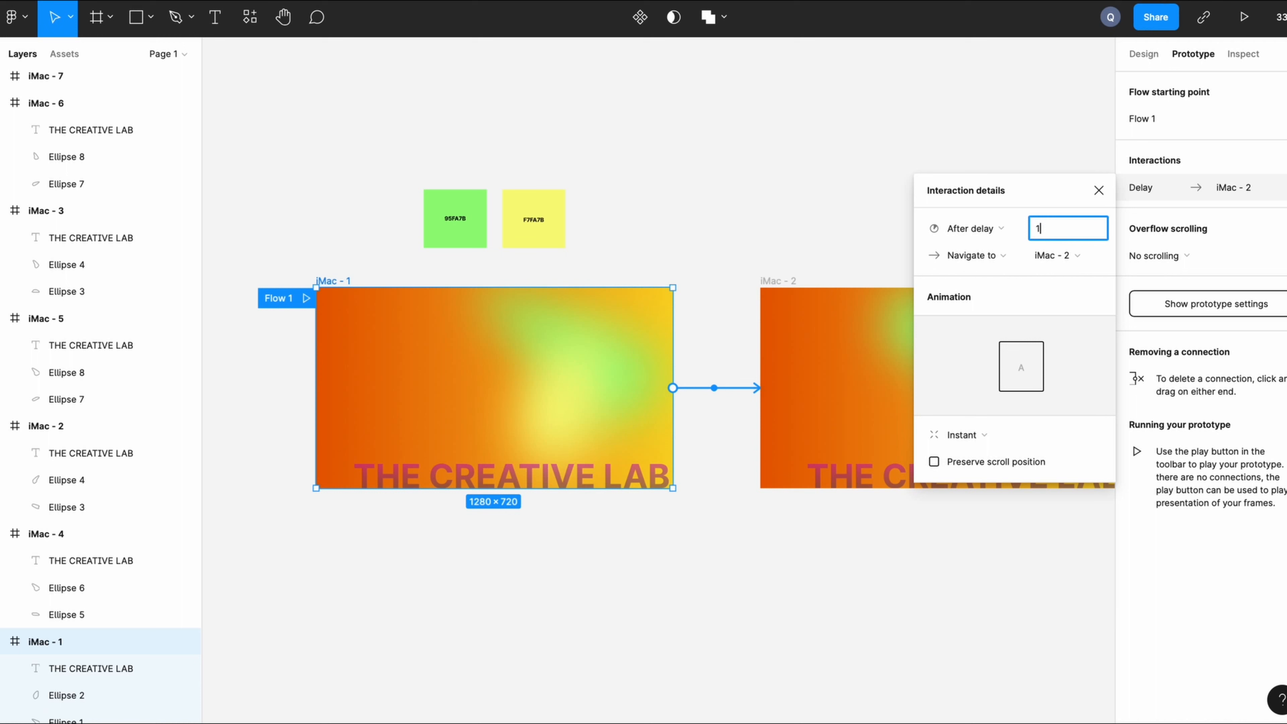
{"action": "left_click", "coordinate": [990, 437]}
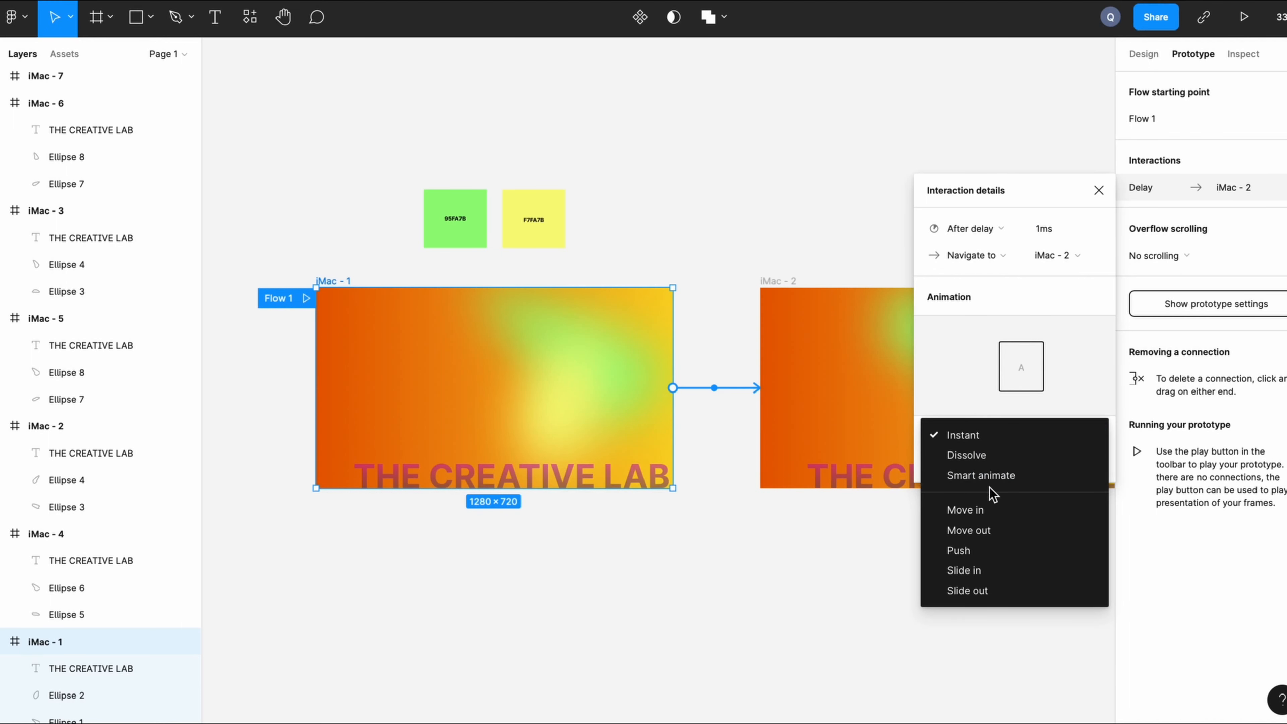
{"action": "left_click", "coordinate": [1014, 477]}
{"action": "left_click", "coordinate": [1002, 463]}
{"action": "left_click", "coordinate": [1011, 482]}
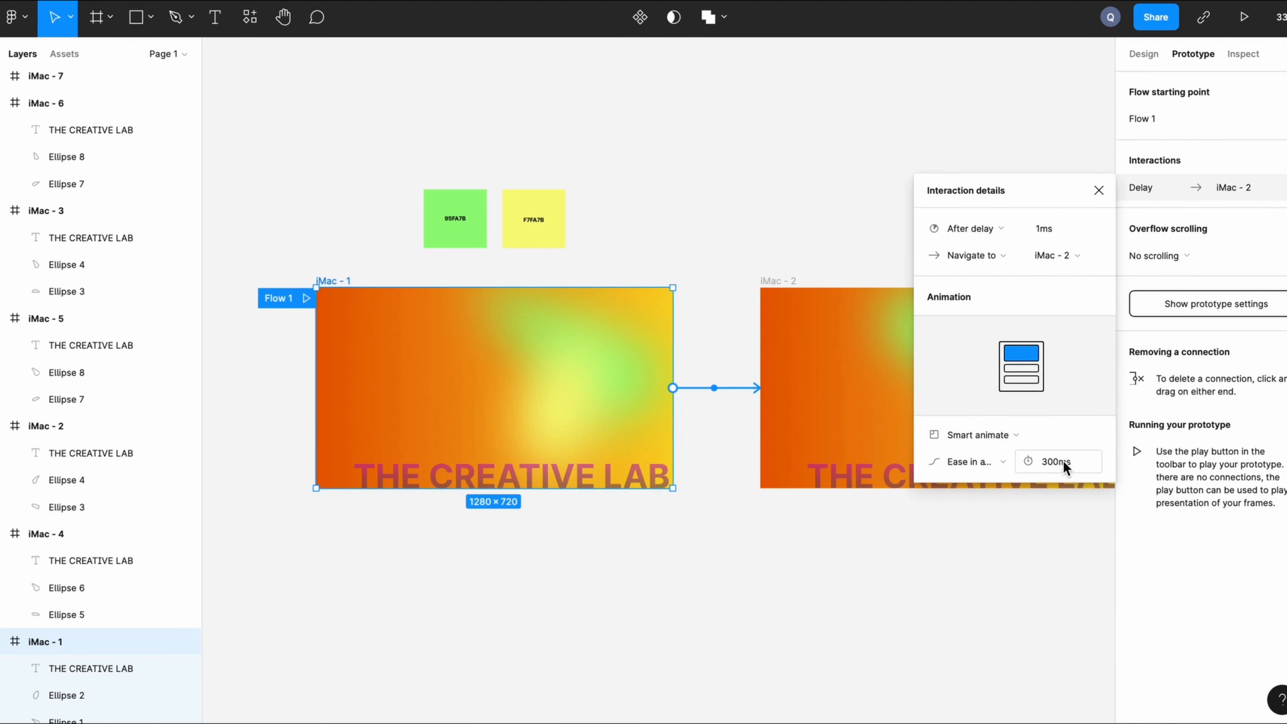
{"action": "left_click", "coordinate": [1096, 195]}
- Link iMac - 2 to iMac - 3 with an After delay prototype interaction
{"action": "scroll", "coordinate": [927, 430], "scroll_direction": "right", "scroll_amount": 4}
{"action": "left_click", "coordinate": [884, 359]}
{"action": "scroll", "coordinate": [965, 288], "scroll_direction": "right", "scroll_amount": 8}
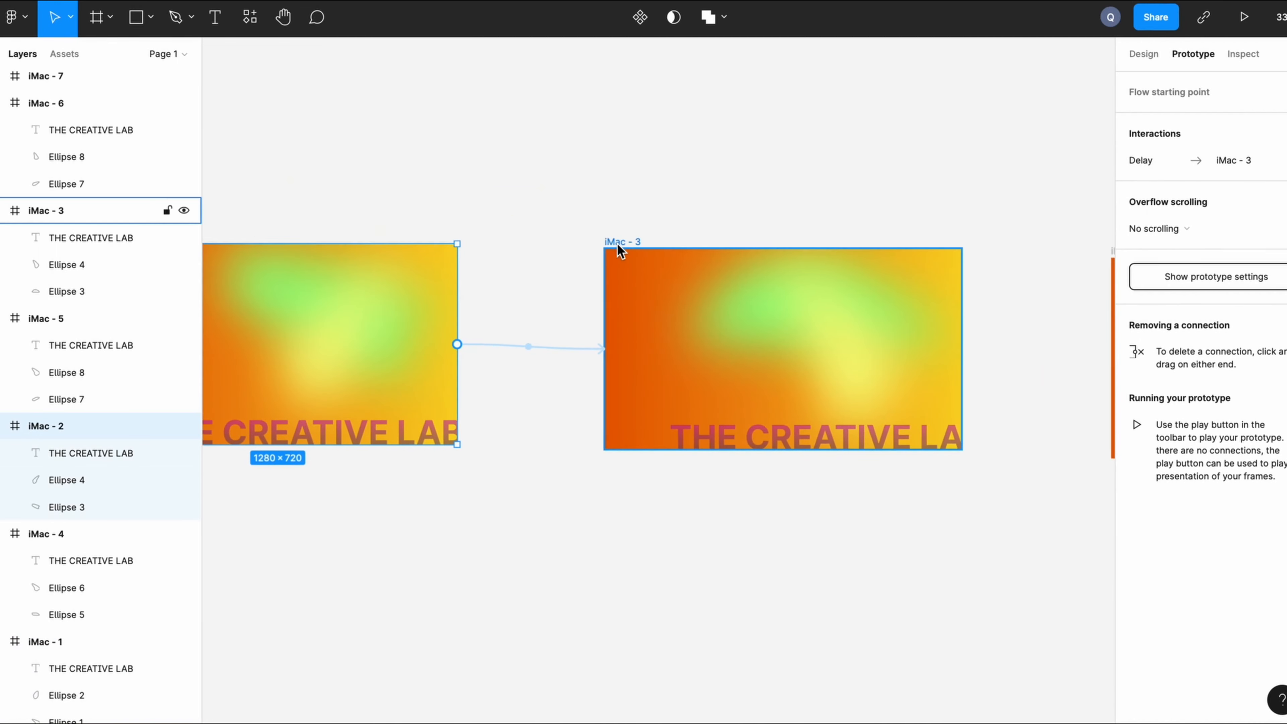
- Connect iMac - 3 to iMac - 4 with an After delay trigger, keeping the Smart animate transition
{"action": "left_click", "coordinate": [619, 249]}
{"action": "scroll", "coordinate": [692, 347], "scroll_direction": "right", "scroll_amount": 5}
{"action": "left_click_drag", "start_coordinate": [875, 368], "coordinate": [875, 368]}
{"action": "scroll", "coordinate": [875, 367], "scroll_direction": "right", "scroll_amount": 6}
{"action": "left_click", "coordinate": [991, 203]}
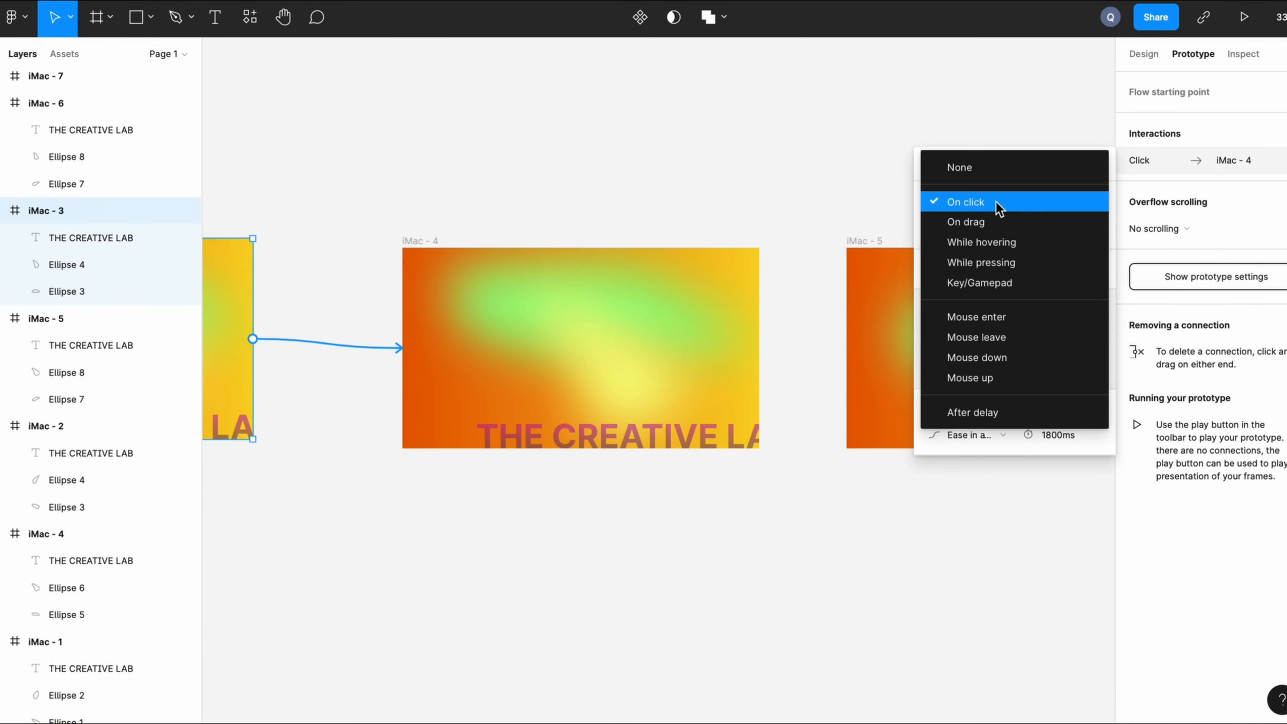
{"action": "left_click", "coordinate": [1001, 412]}
{"action": "left_click", "coordinate": [1046, 200]}
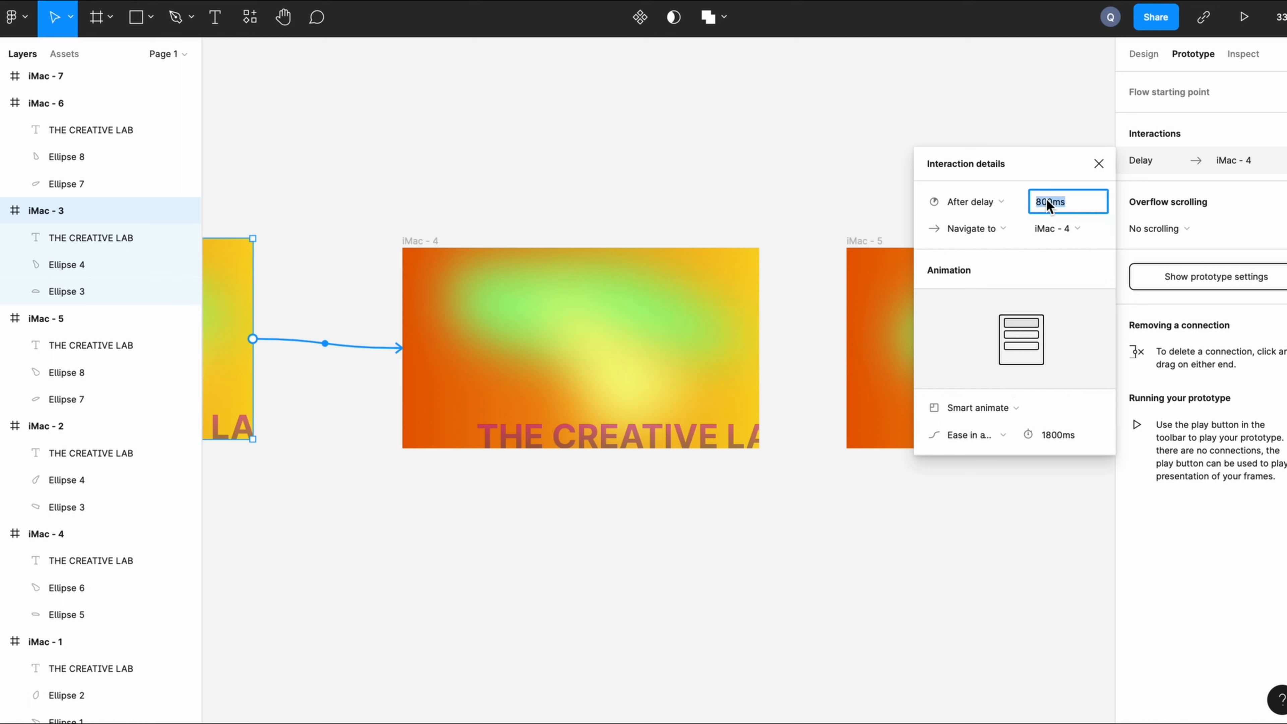
{"action": "left_click", "coordinate": [1098, 163]}
- Connect iMac - 4 to iMac - 5 and change the interaction's trigger to After delay
{"action": "left_click", "coordinate": [454, 246]}
{"action": "left_click_drag", "start_coordinate": [893, 372], "coordinate": [894, 372]}
{"action": "left_click", "coordinate": [994, 202]}
{"action": "left_click", "coordinate": [987, 411]}
{"action": "left_click", "coordinate": [990, 520]}
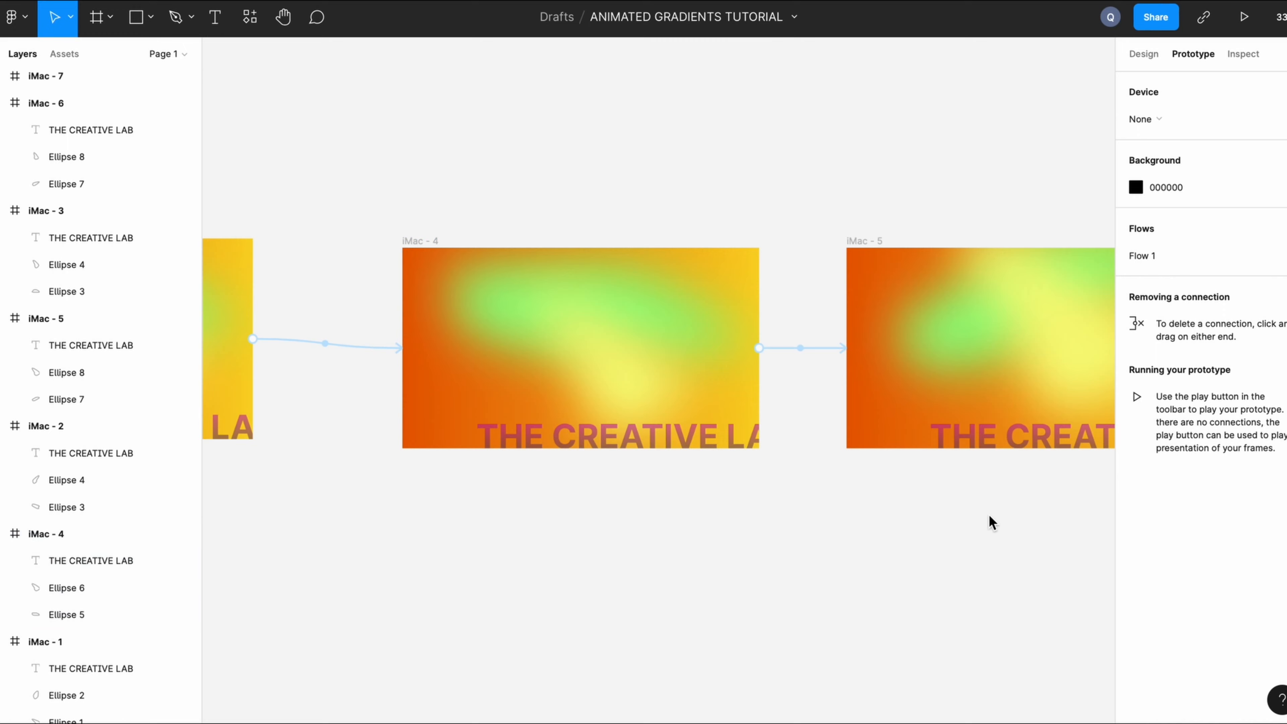
- Connect iMac - 5 to iMac - 6 and change the interaction's trigger to After delay
{"action": "left_click", "coordinate": [864, 242]}
{"action": "scroll", "coordinate": [862, 241], "scroll_direction": "right", "scroll_amount": 12}
{"action": "left_click_drag", "start_coordinate": [592, 341], "coordinate": [754, 364]}
{"action": "left_click", "coordinate": [978, 202]}
{"action": "left_click", "coordinate": [987, 411]}
{"action": "left_click", "coordinate": [1008, 546]}
{"action": "left_click", "coordinate": [685, 345]}
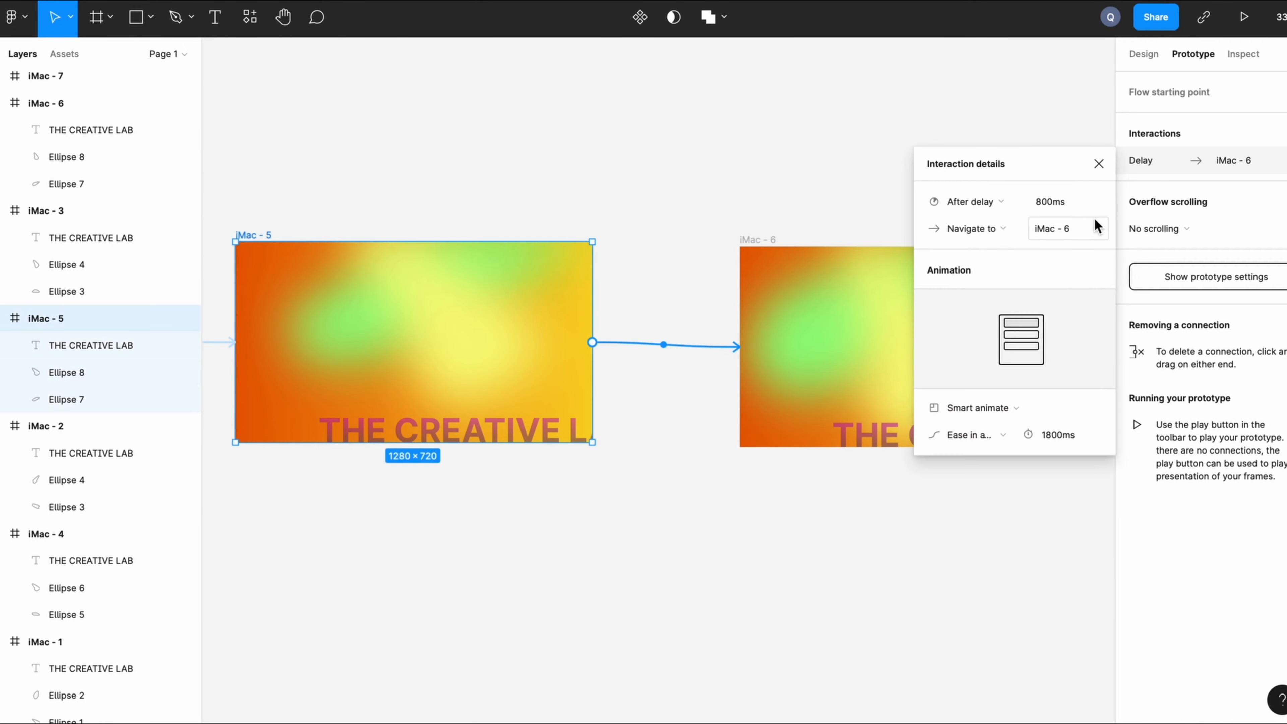
{"action": "left_click", "coordinate": [1099, 164]}
- Connect iMac - 6 to iMac - 7 and change the interaction's trigger to After delay
{"action": "scroll", "coordinate": [599, 354], "scroll_direction": "right", "scroll_amount": 10}
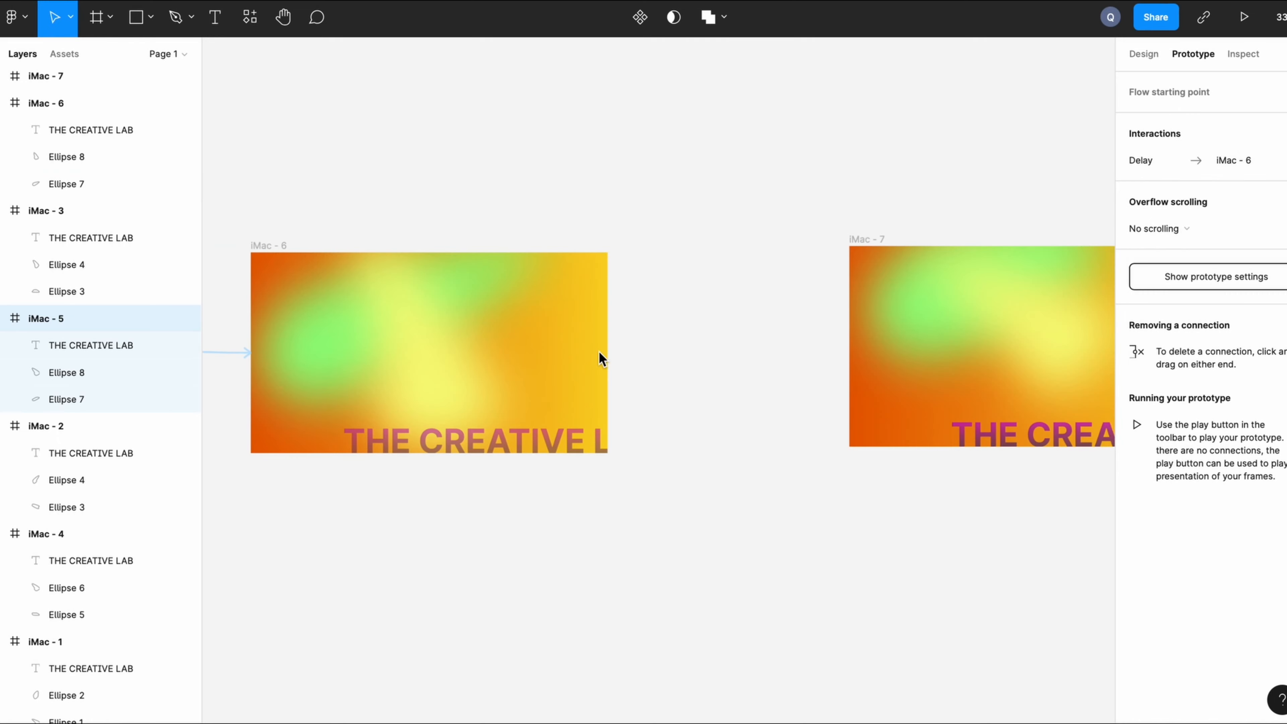
{"action": "left_click", "coordinate": [292, 245]}
{"action": "left_click_drag", "start_coordinate": [608, 353], "coordinate": [850, 347]}
{"action": "left_click", "coordinate": [973, 202]}
{"action": "left_click", "coordinate": [977, 411]}
{"action": "left_click", "coordinate": [1098, 164]}
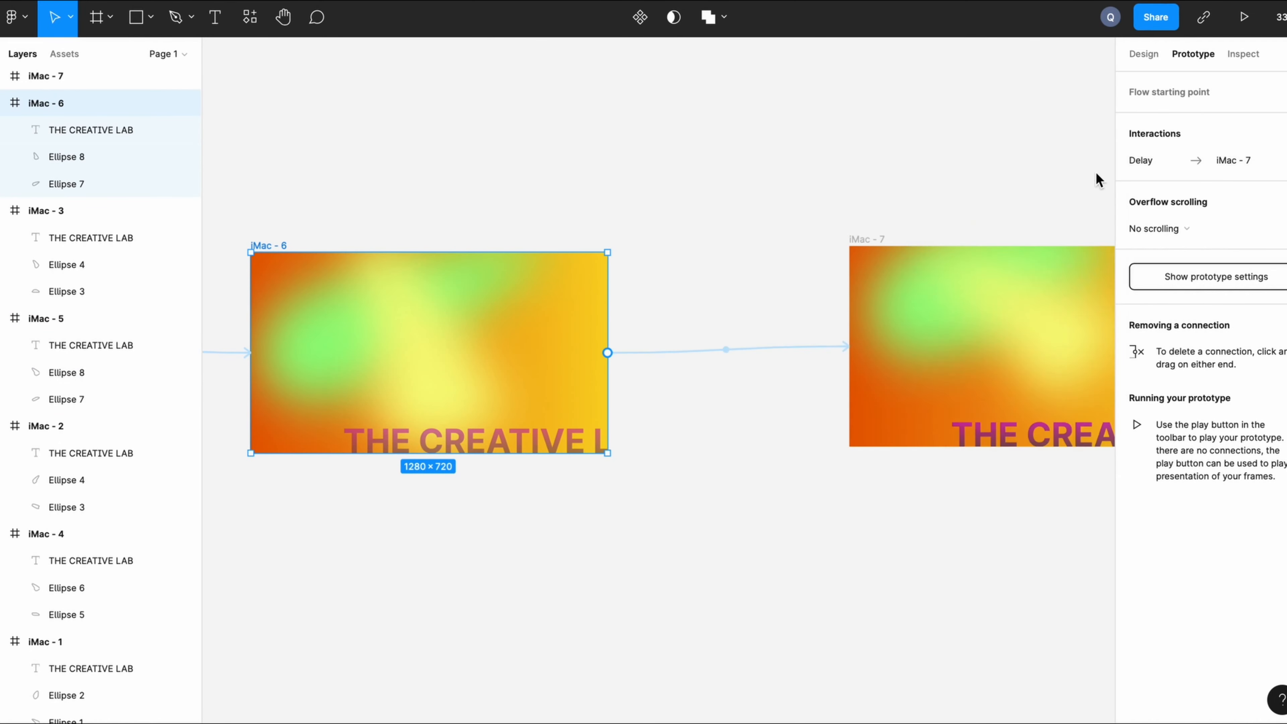
- Connect iMac - 7 to iMac - 8 with an After delay prototype interaction
{"action": "scroll", "coordinate": [1054, 203], "scroll_direction": "right", "scroll_amount": 6}
{"action": "left_click_drag", "start_coordinate": [938, 231], "coordinate": [1084, 225]}
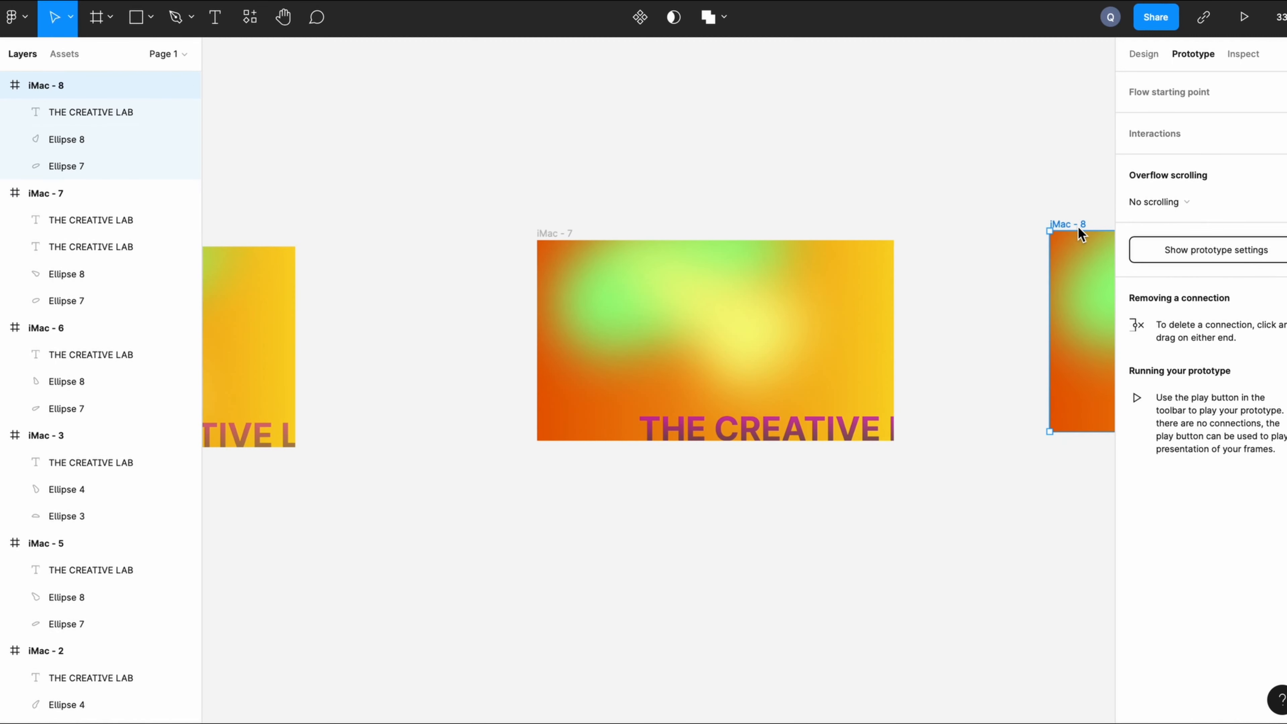
{"action": "scroll", "coordinate": [428, 238], "scroll_direction": "left", "scroll_amount": 10}
{"action": "left_click", "coordinate": [405, 208]}
{"action": "scroll", "coordinate": [947, 406], "scroll_direction": "right", "scroll_amount": 3}
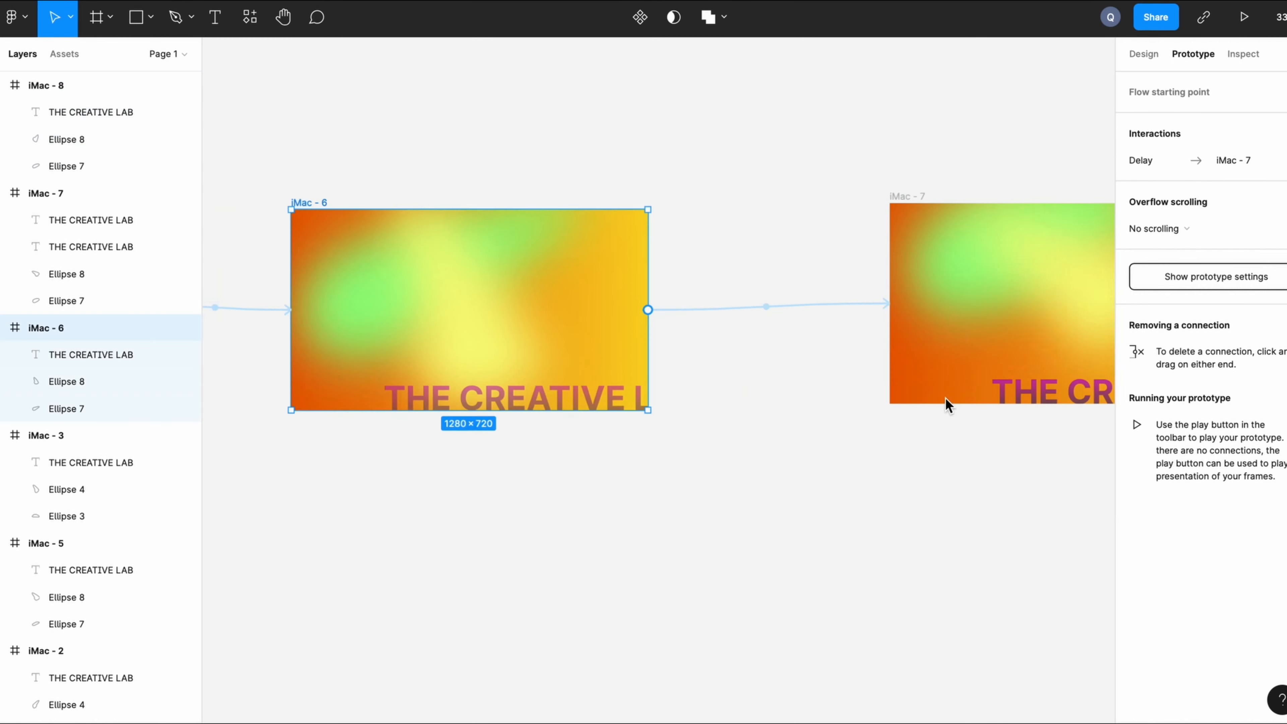
{"action": "scroll", "coordinate": [947, 405], "scroll_direction": "right", "scroll_amount": 8}
{"action": "left_click", "coordinate": [489, 209]}
- Draw a prototype connection from iMac - 8 back to iMac - 1 to loop the animation
{"action": "left_click_drag", "start_coordinate": [1002, 244], "coordinate": [619, 361]}
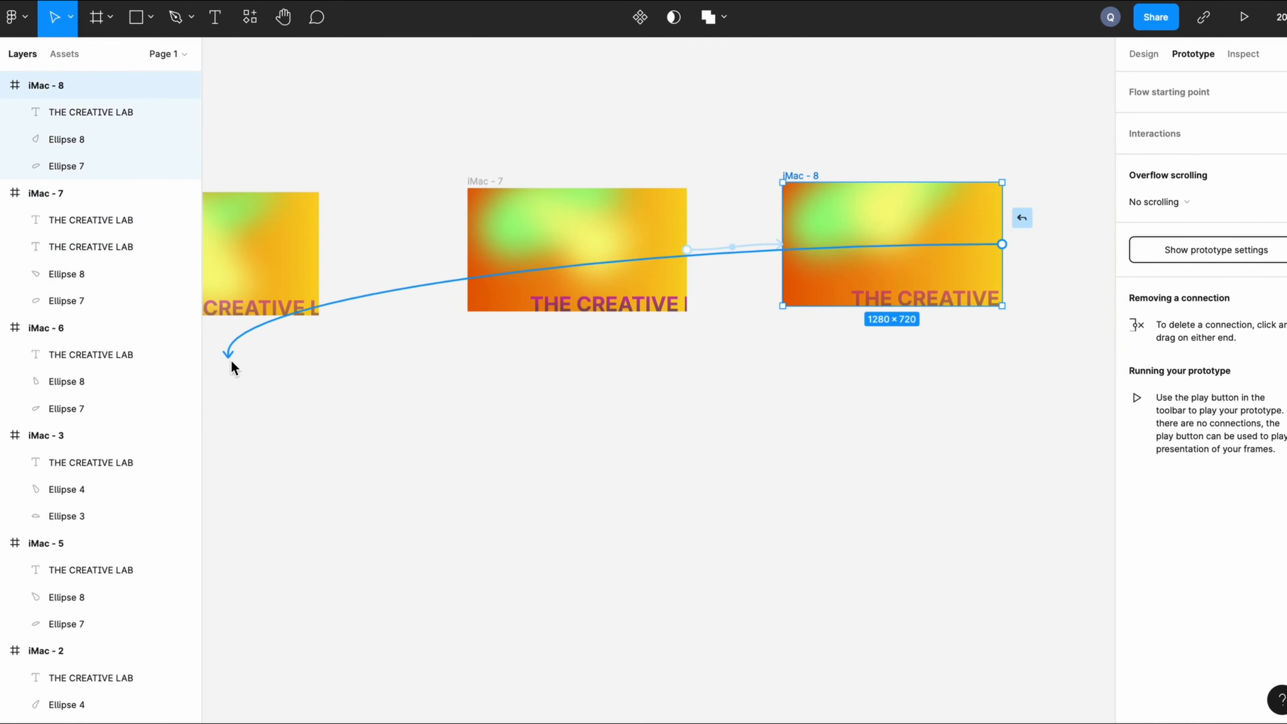
{"action": "left_click_drag", "start_coordinate": [231, 360], "coordinate": [418, 302]}
{"action": "left_click_drag", "start_coordinate": [501, 259], "coordinate": [502, 260]}
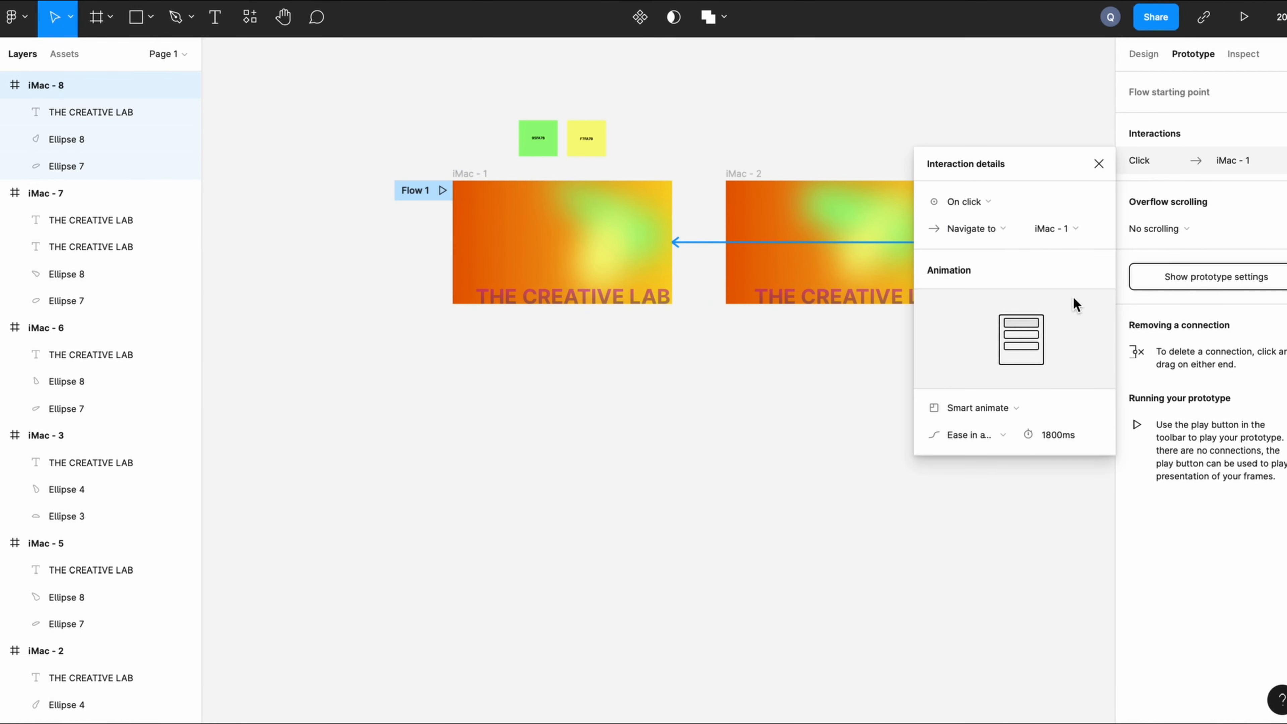
- Set the trigger of the iMac - 8 to iMac - 1 interaction to After delay with 1 ms
{"action": "left_click", "coordinate": [982, 201]}
{"action": "left_click", "coordinate": [985, 410]}
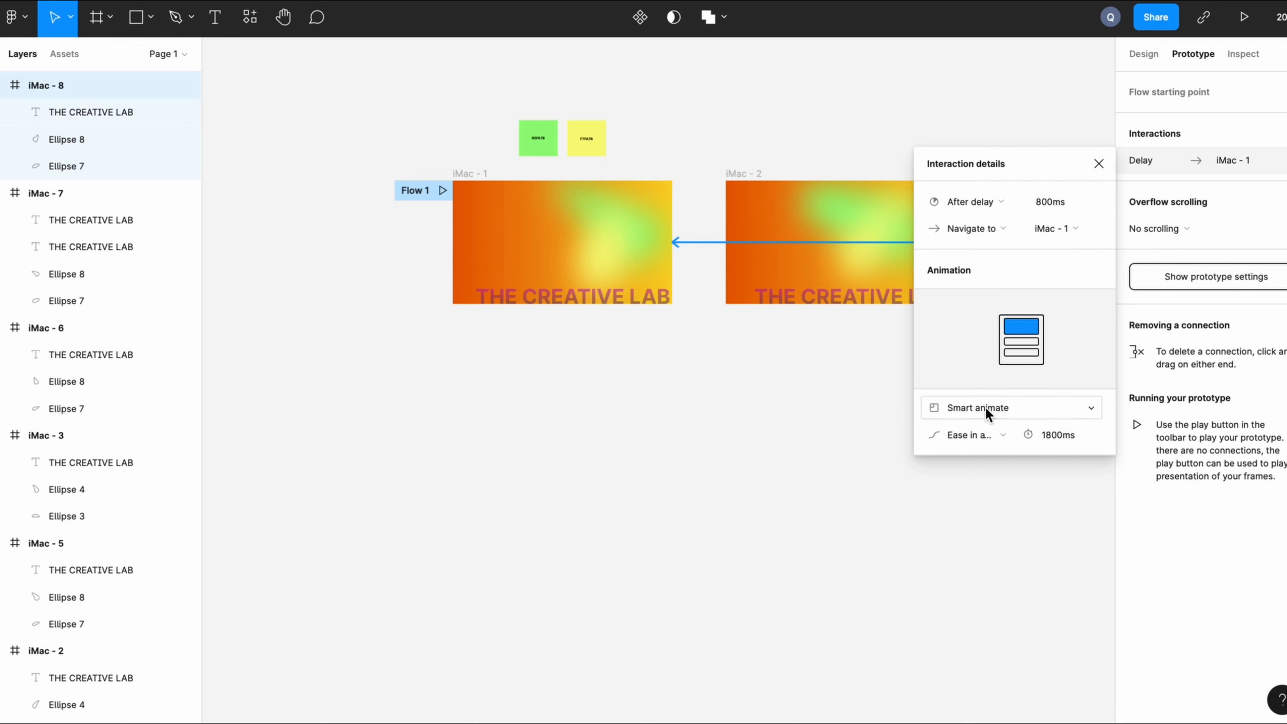
{"action": "left_click", "coordinate": [1045, 196]}
{"action": "type", "text": "1"}
{"action": "key", "text": "Return"}
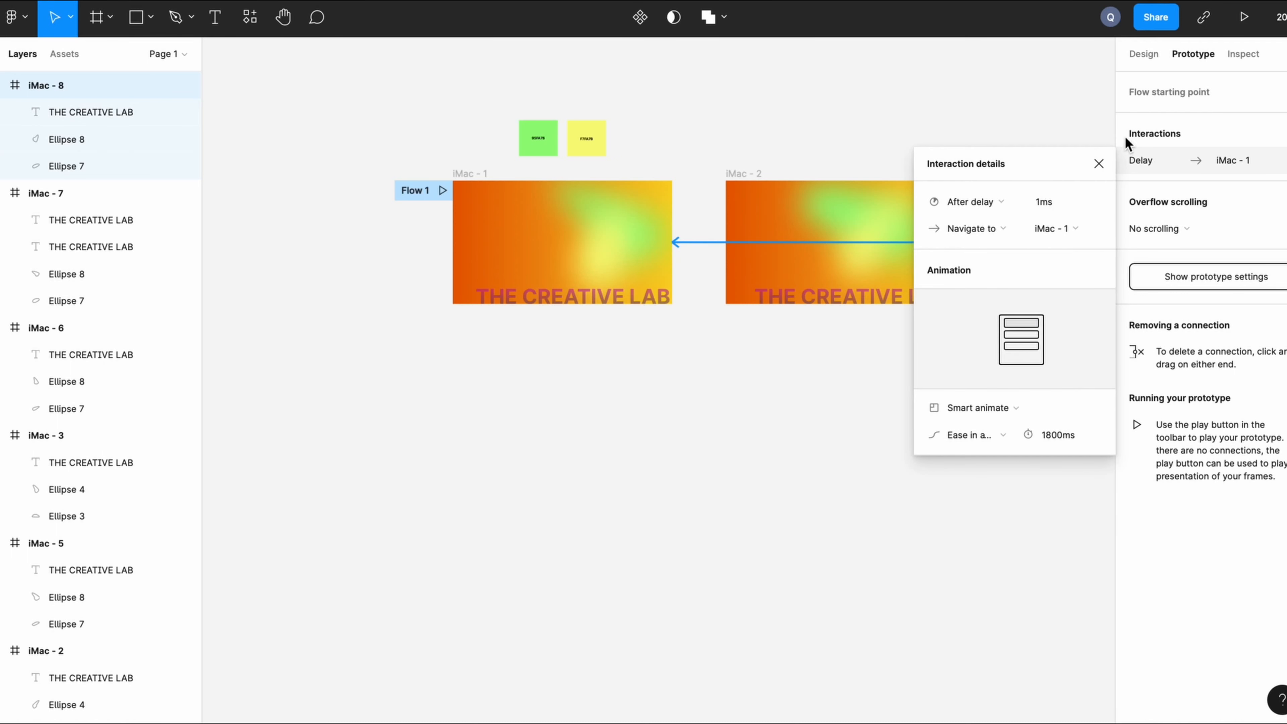
{"action": "left_click", "coordinate": [1098, 163]}
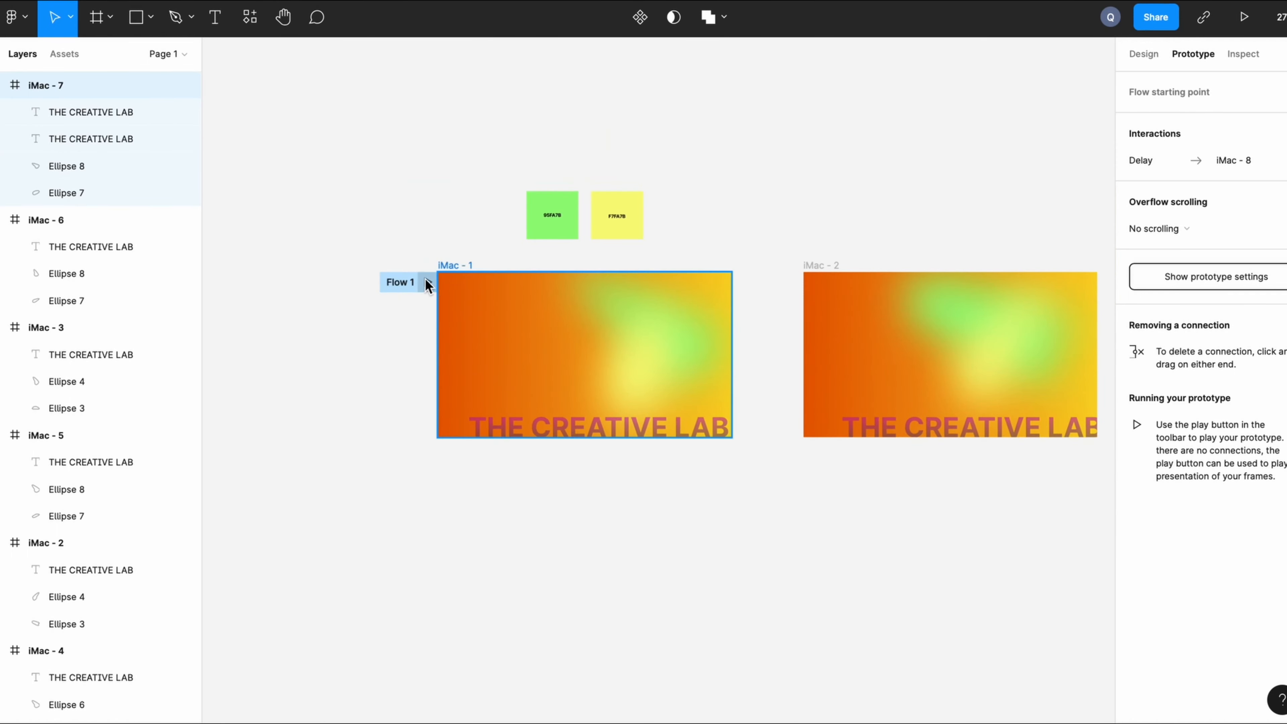
- Play the Flow 1 prototype from iMac - 1 to preview the animated gradient
{"action": "left_click", "coordinate": [428, 283]}
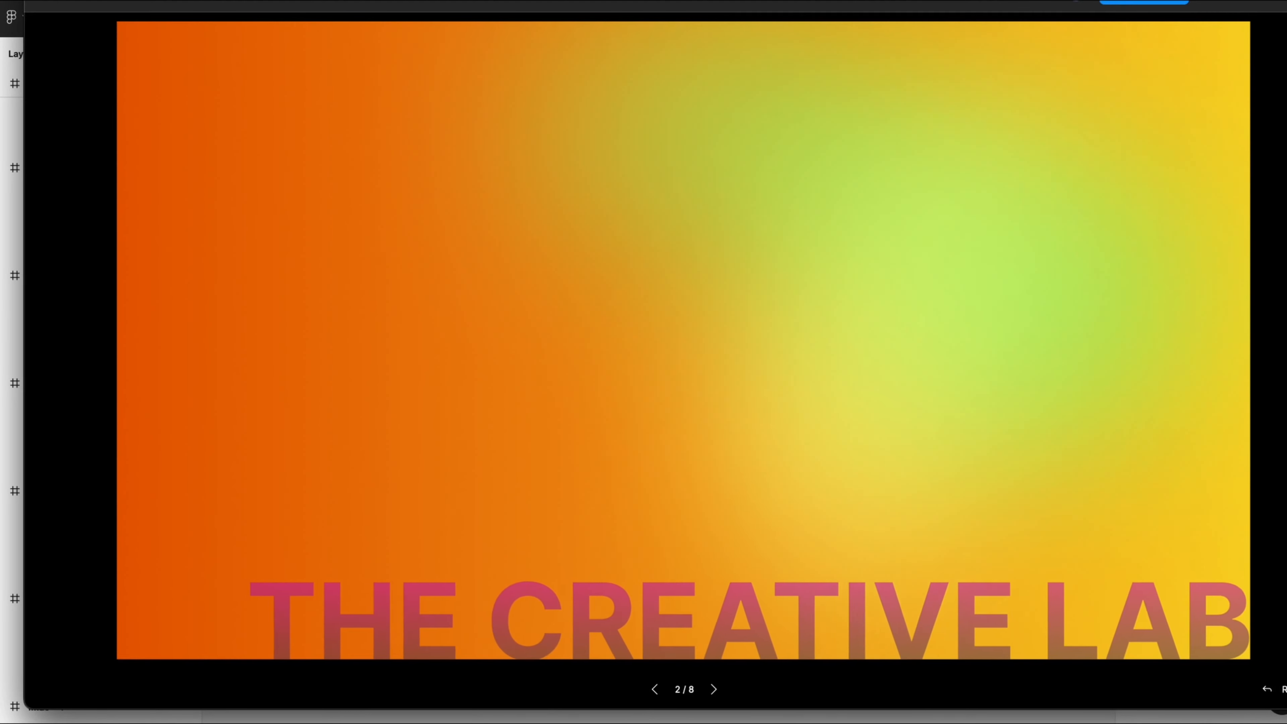